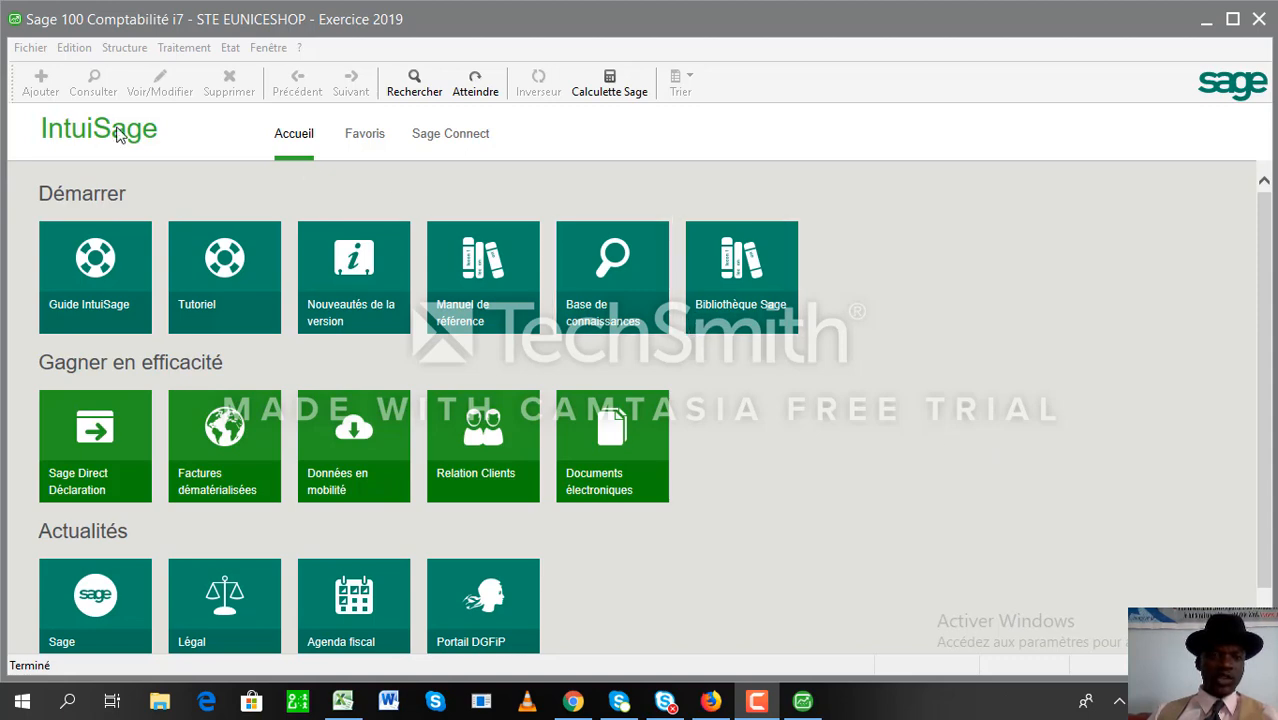
- Open the Fichier menu to show file commands such as new file, company parameters and quit
click(31, 48)
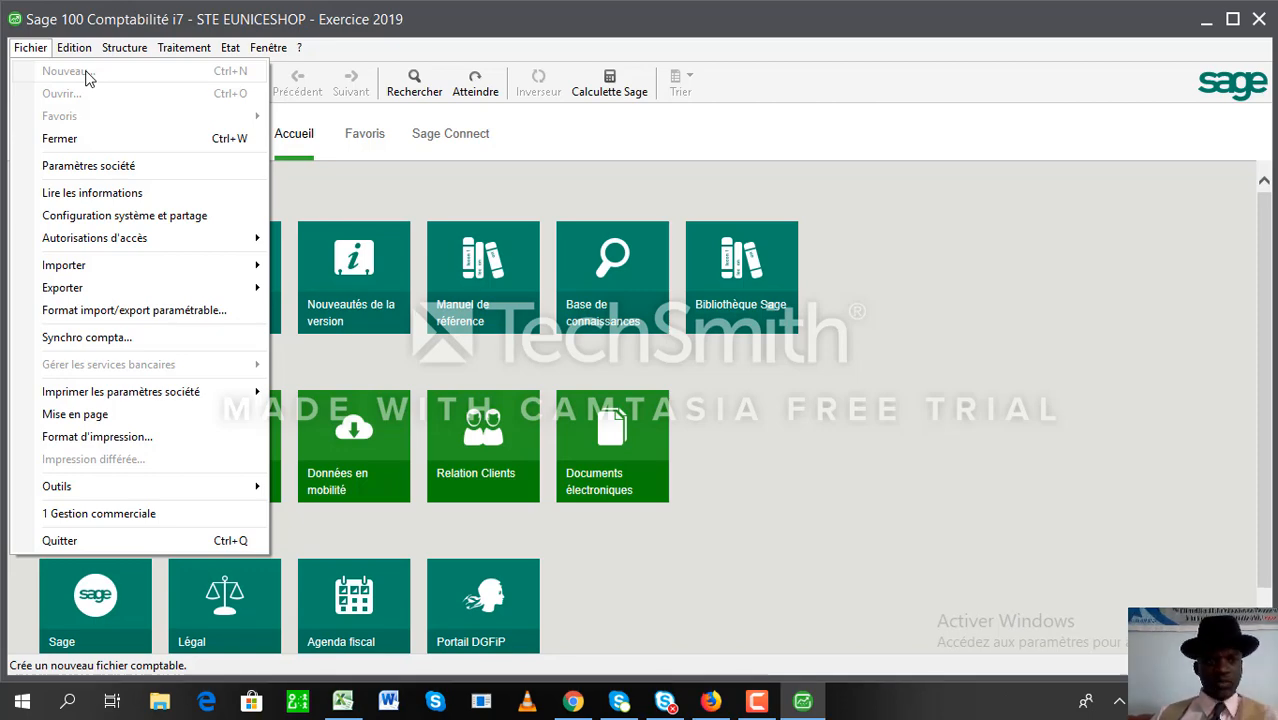
- View the Plan comptable chart of accounts, close it, and reopen the Structure menu
mouse_move(110, 52)
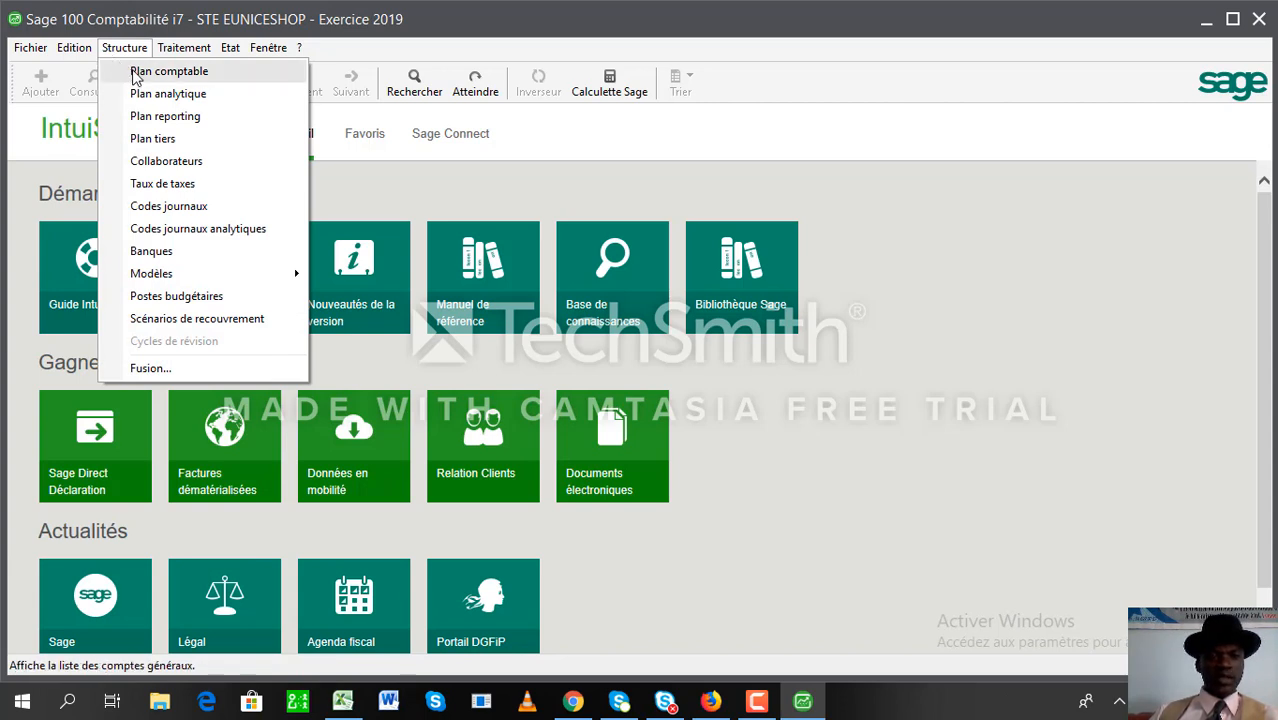
click(137, 74)
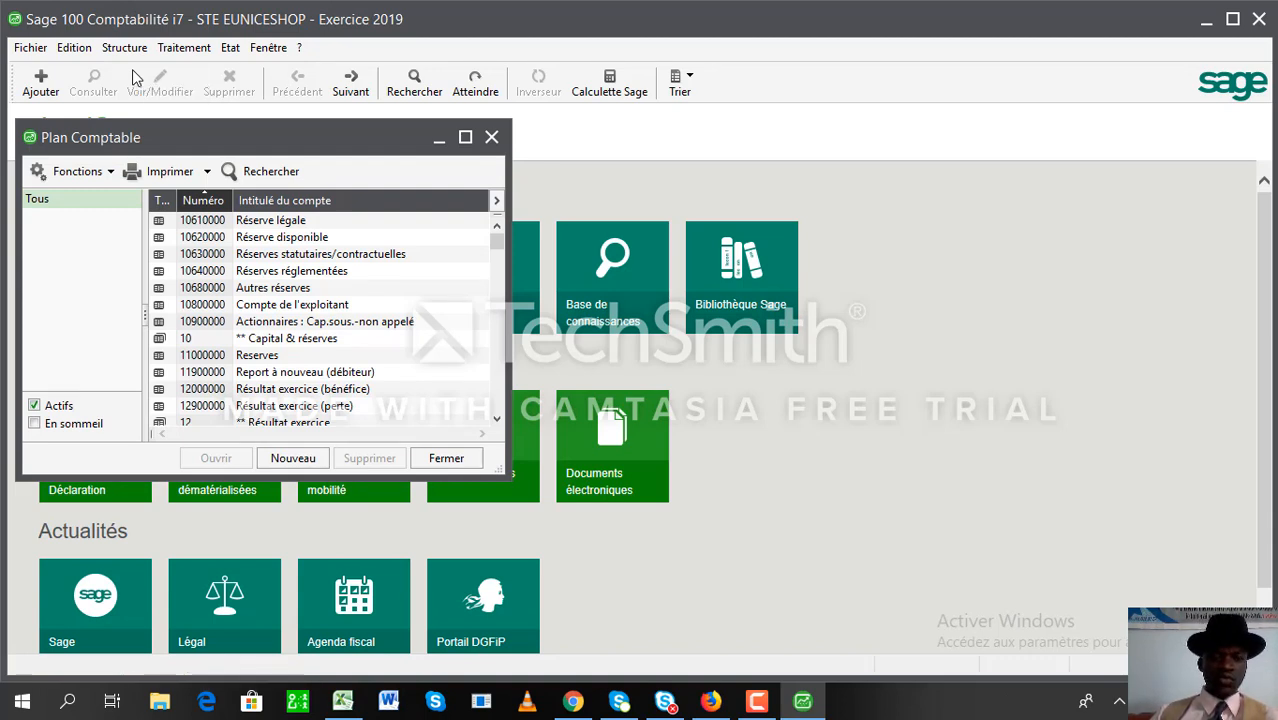
click(492, 138)
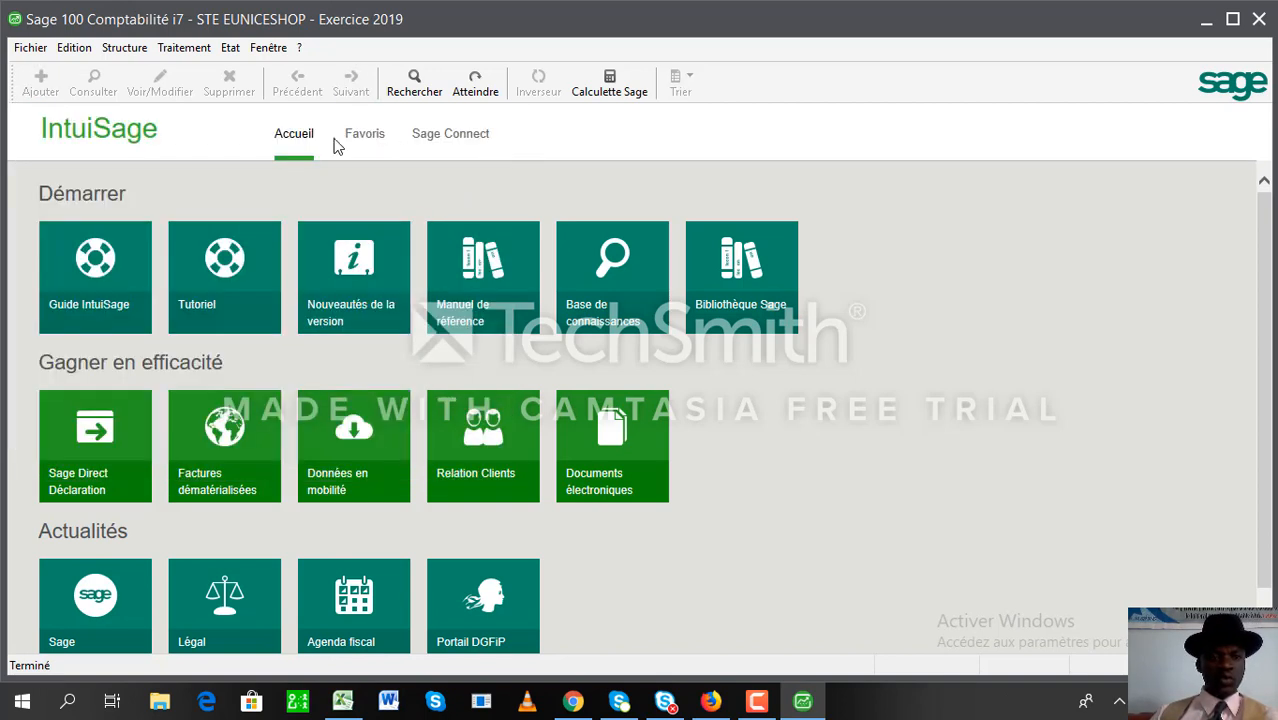
click(126, 50)
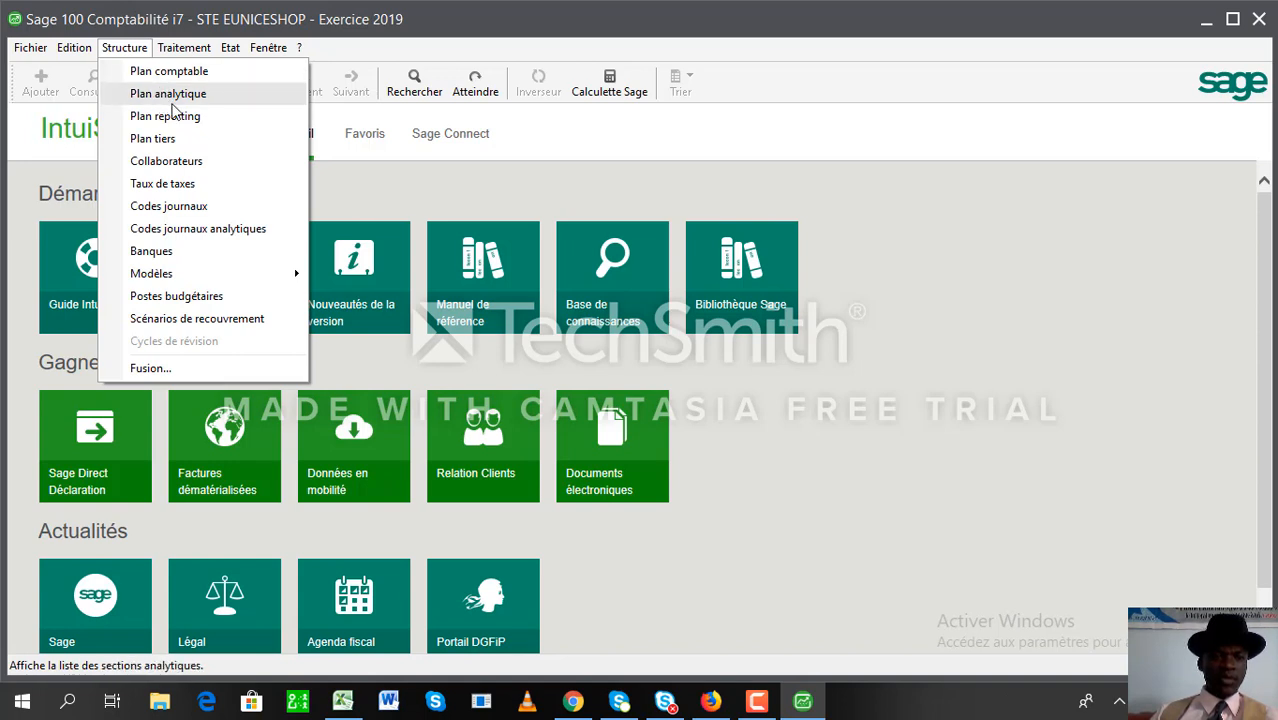
- Open Plan tiers, filter to the Client category, and start a new client record
click(163, 142)
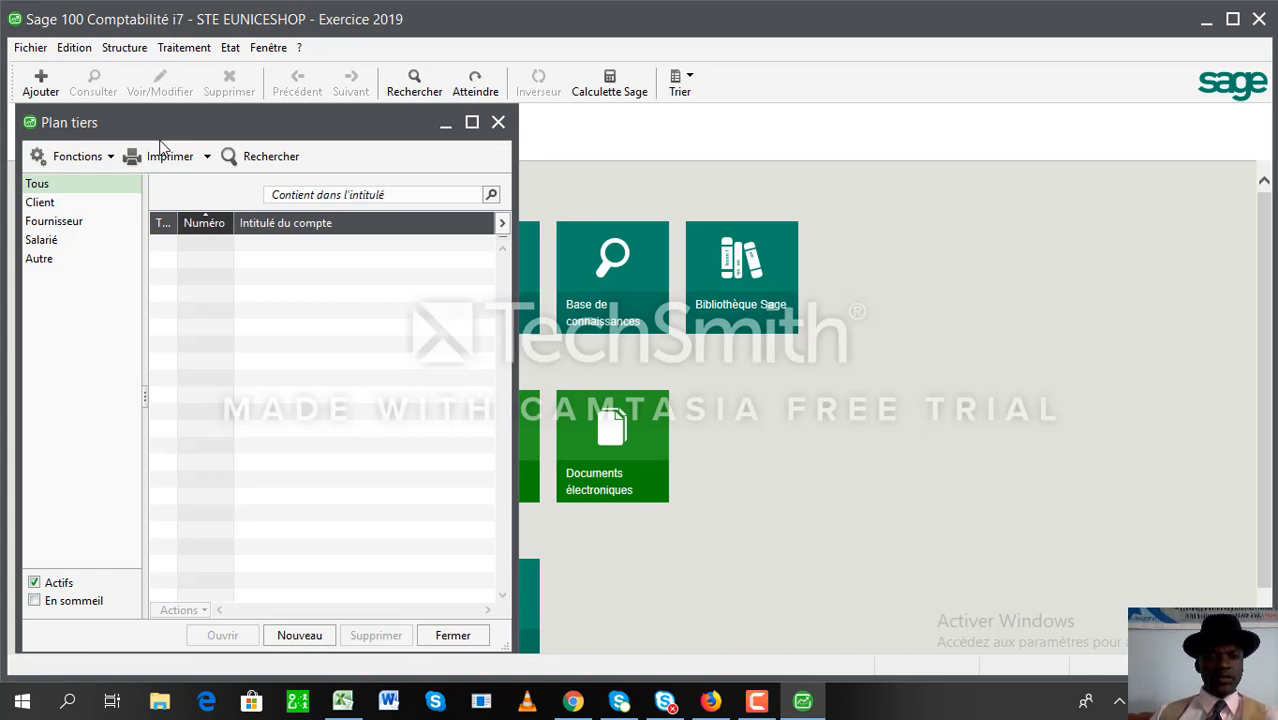
click(47, 221)
click(45, 246)
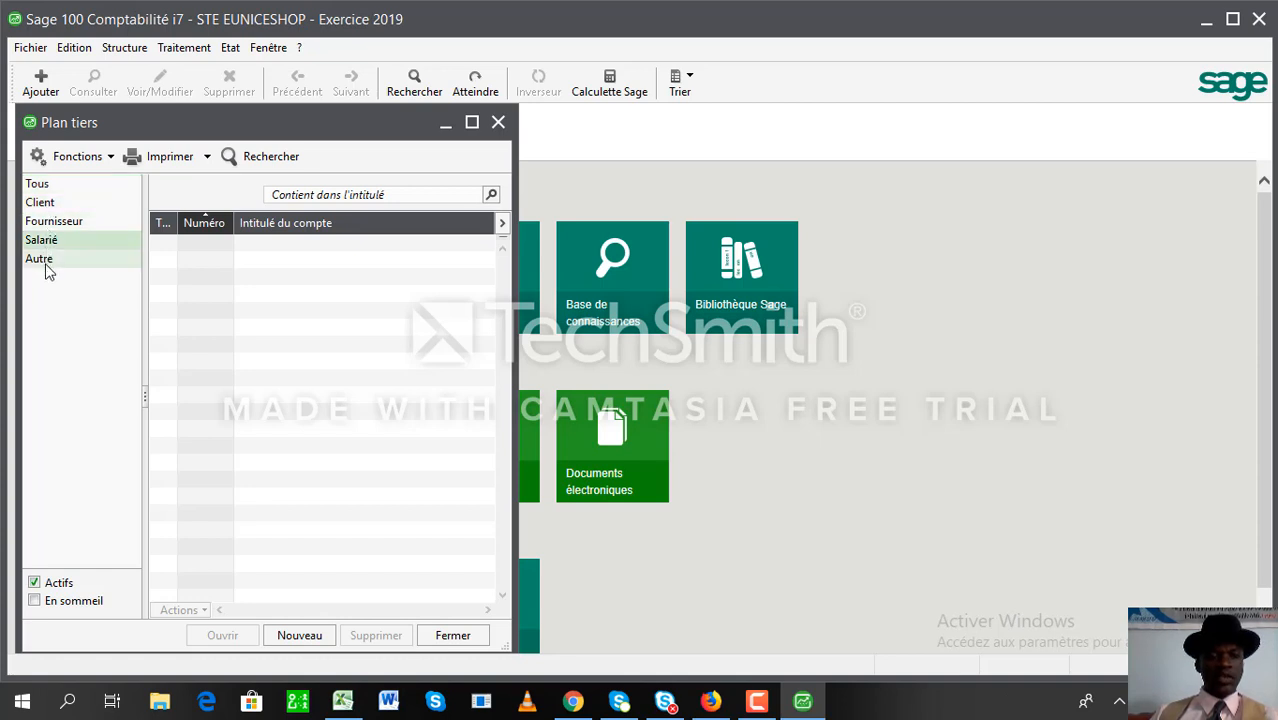
click(45, 264)
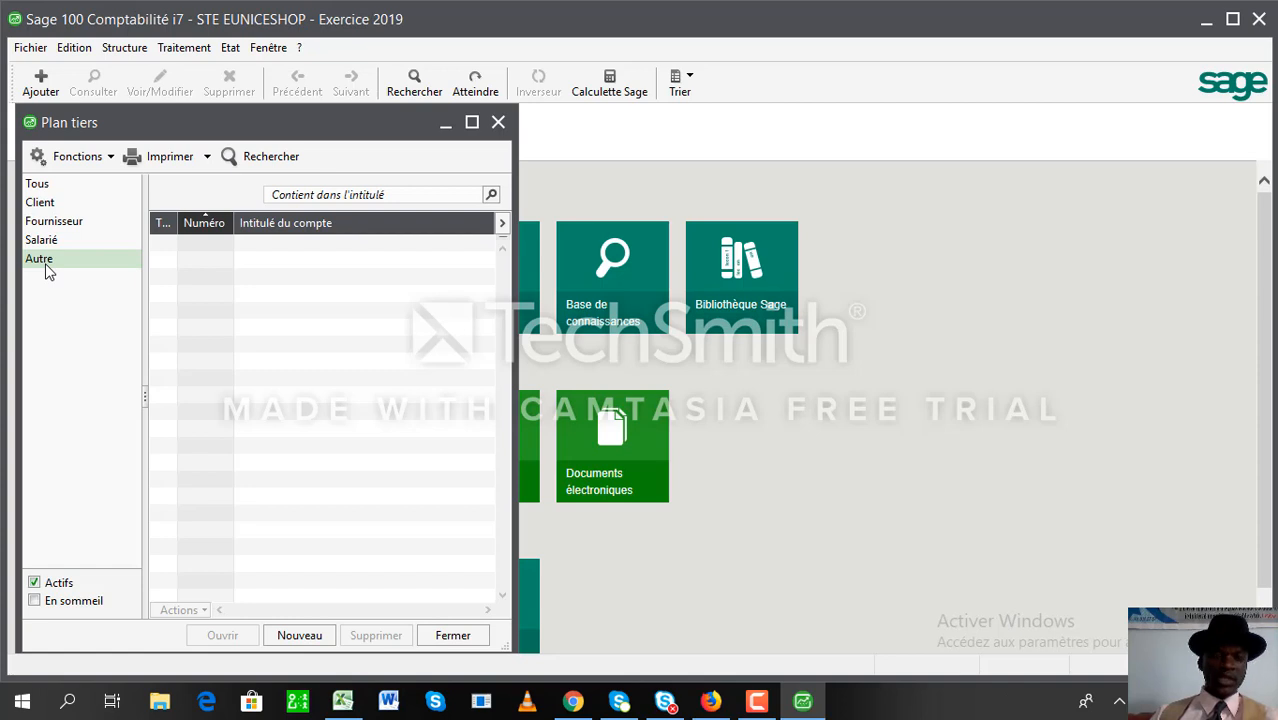
click(50, 205)
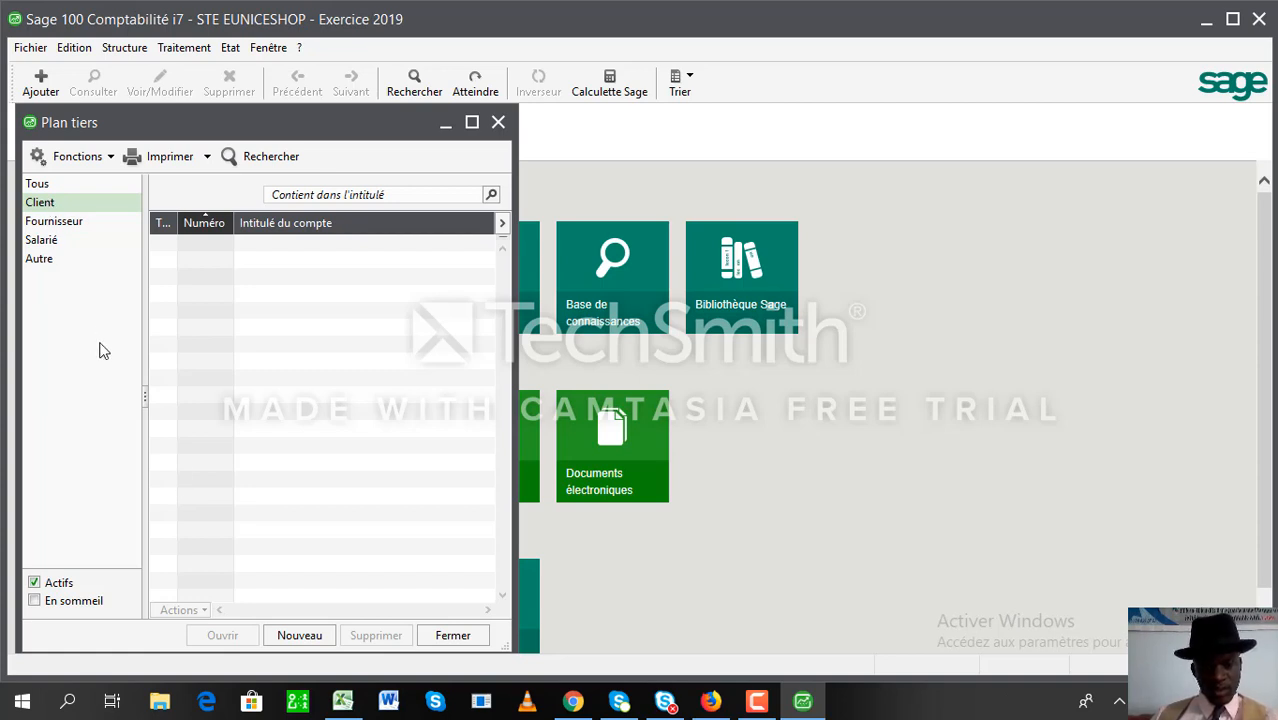
click(298, 636)
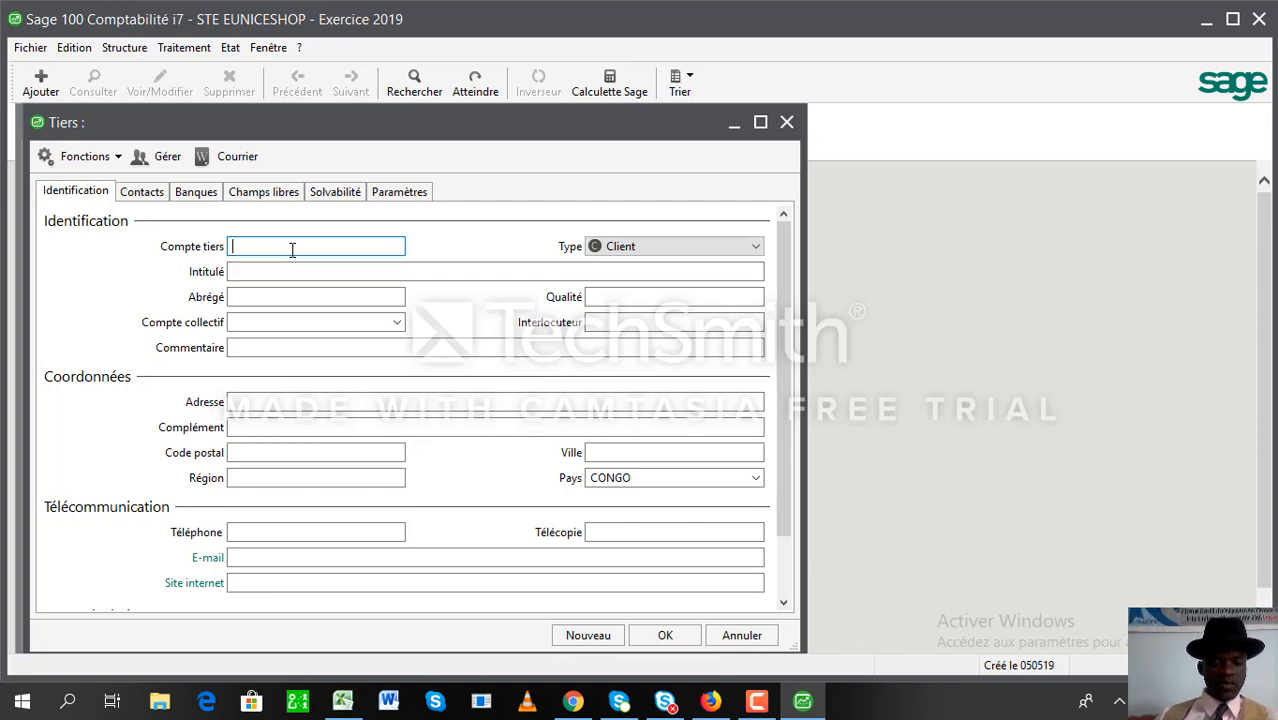
- Enter account 4111XOIL, type Client, title STE X OIL CONGO and short name XOIL
text(411)
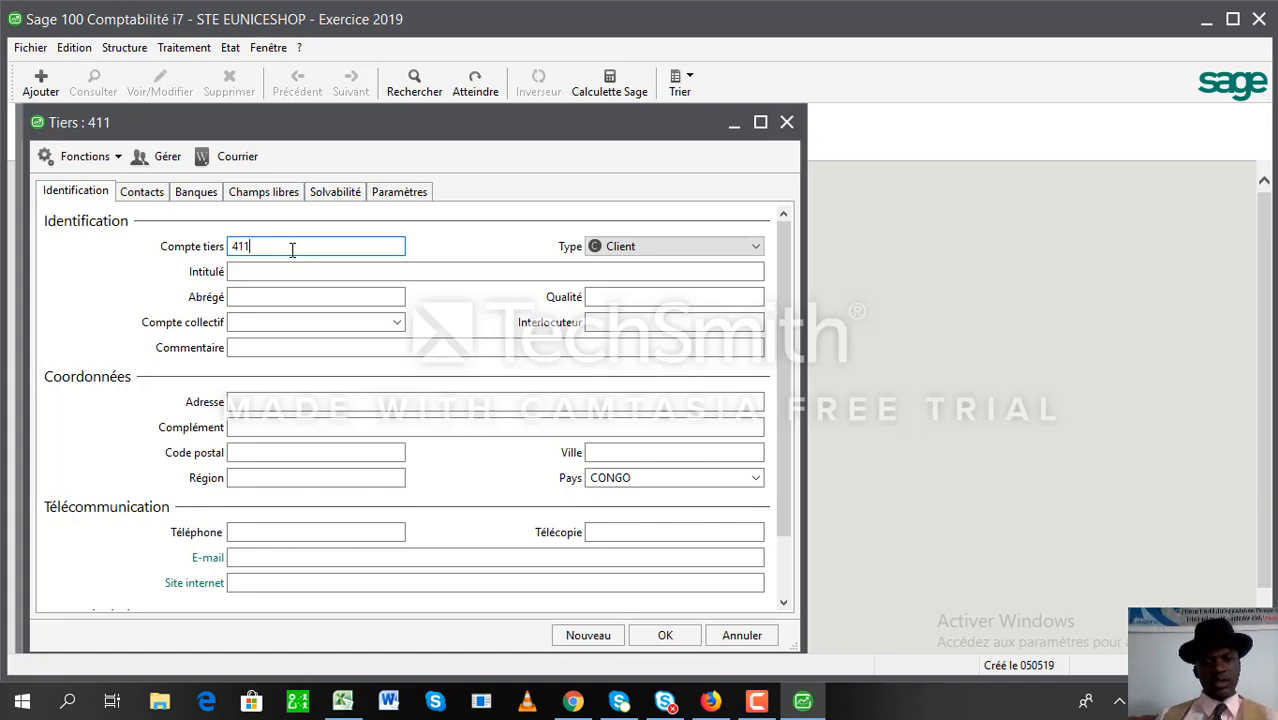
text(1)
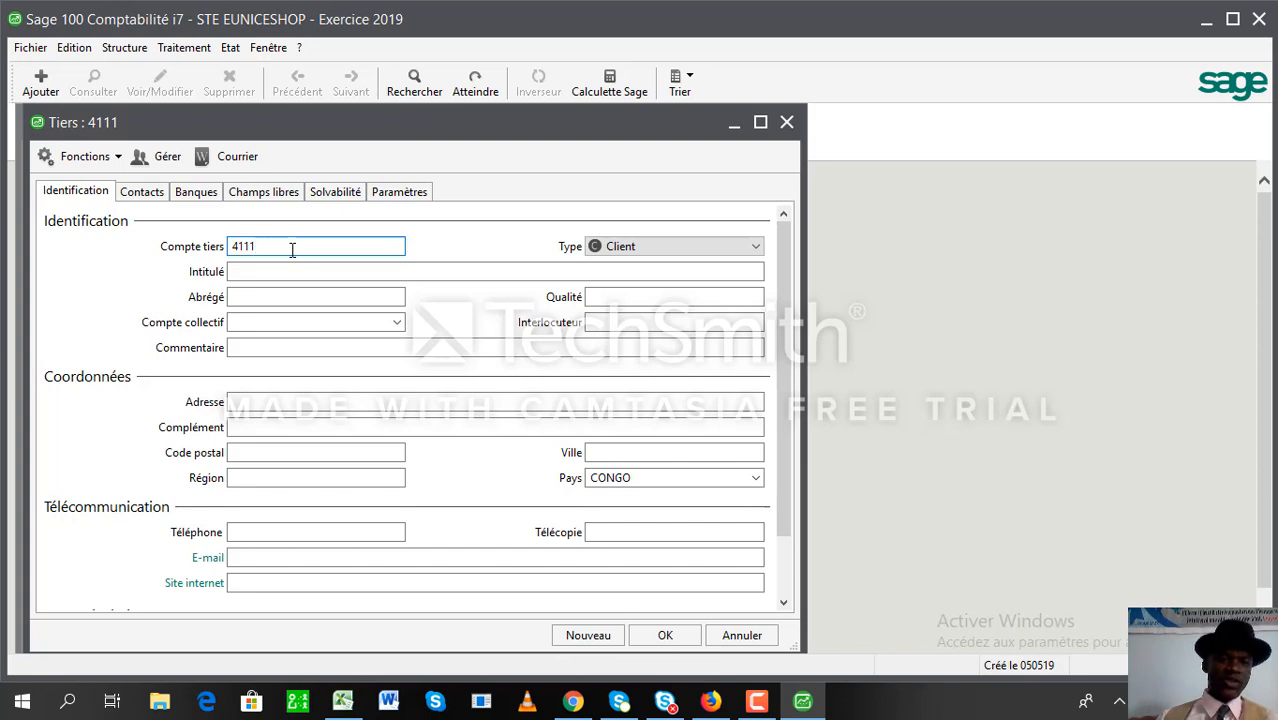
text(X)
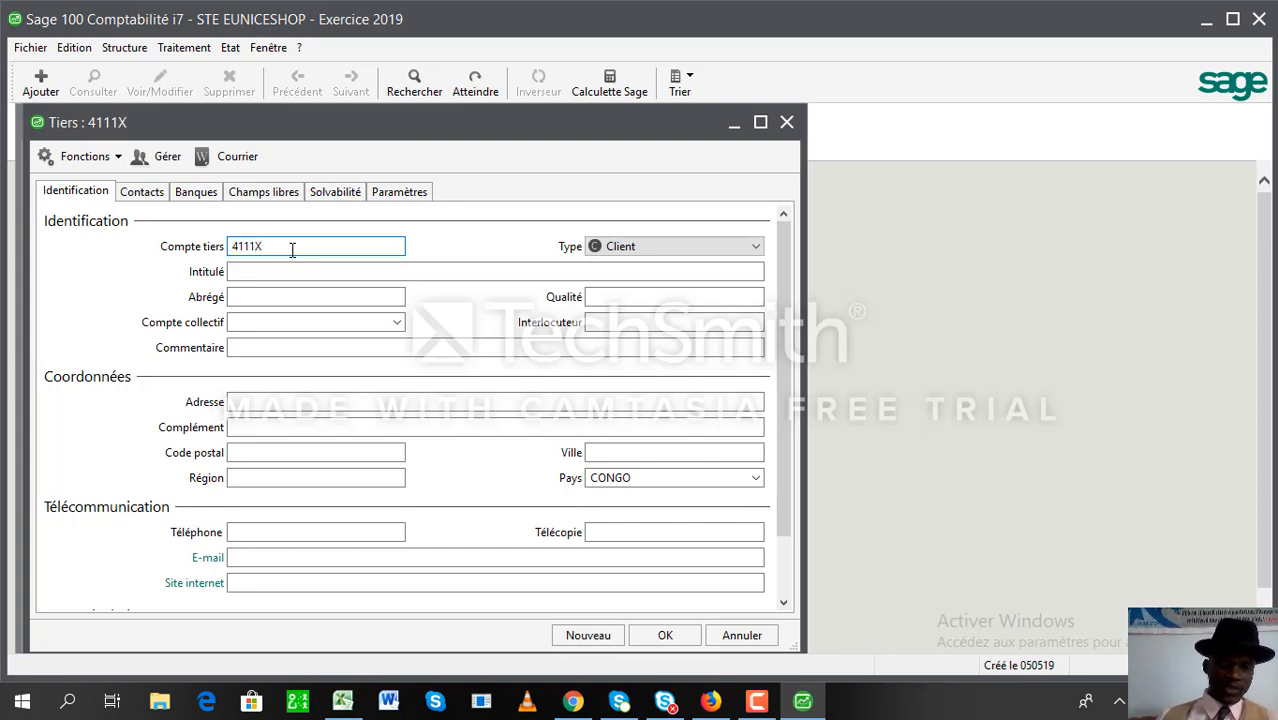
text(OIL)
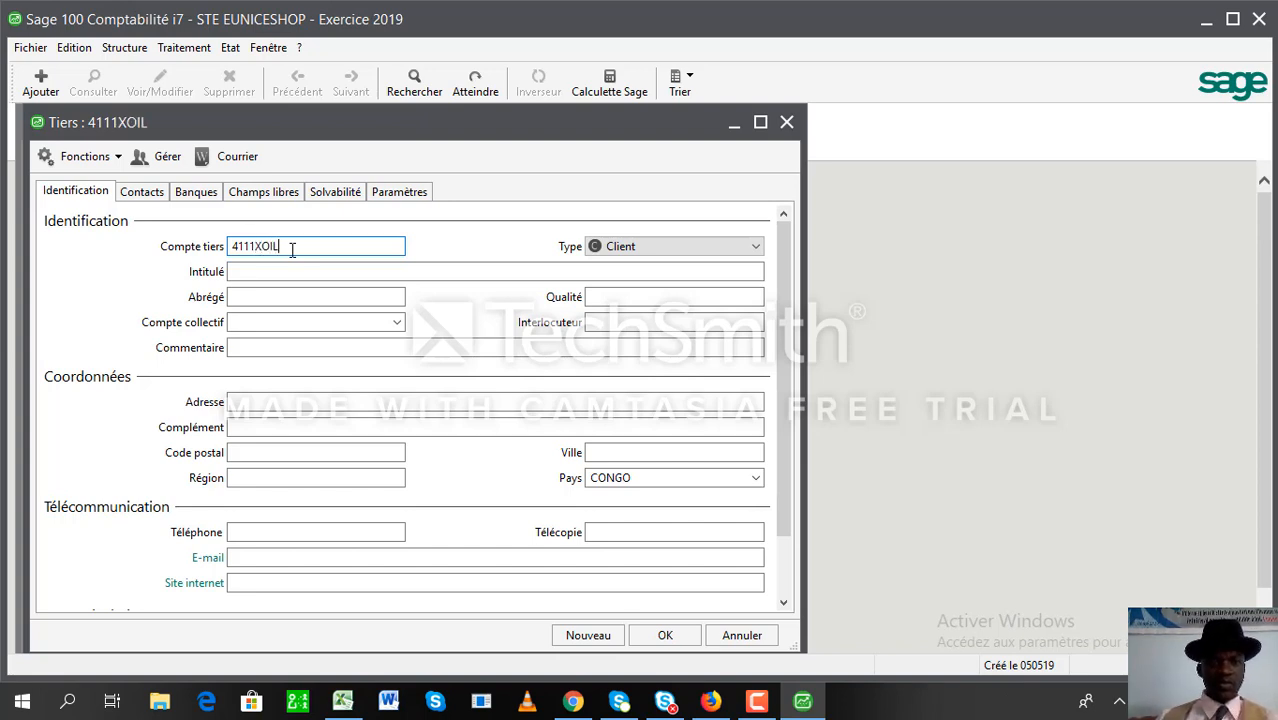
key(Tab)
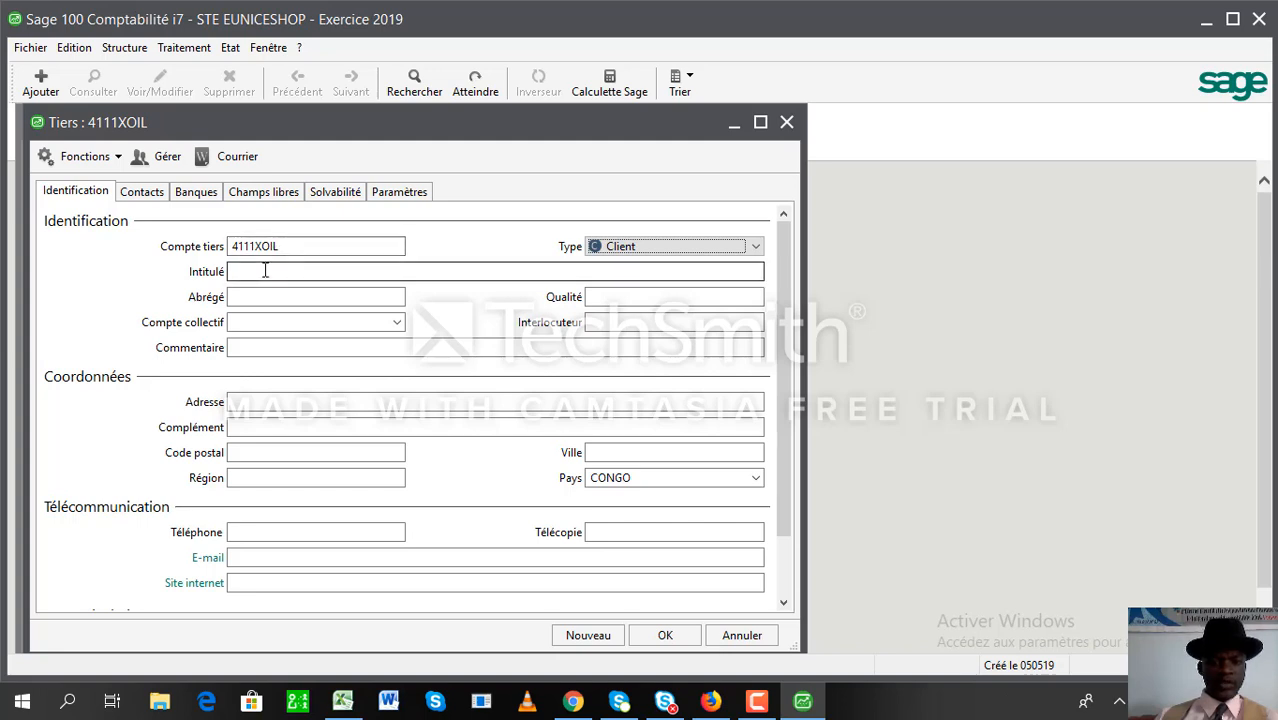
click(265, 266)
click(757, 243)
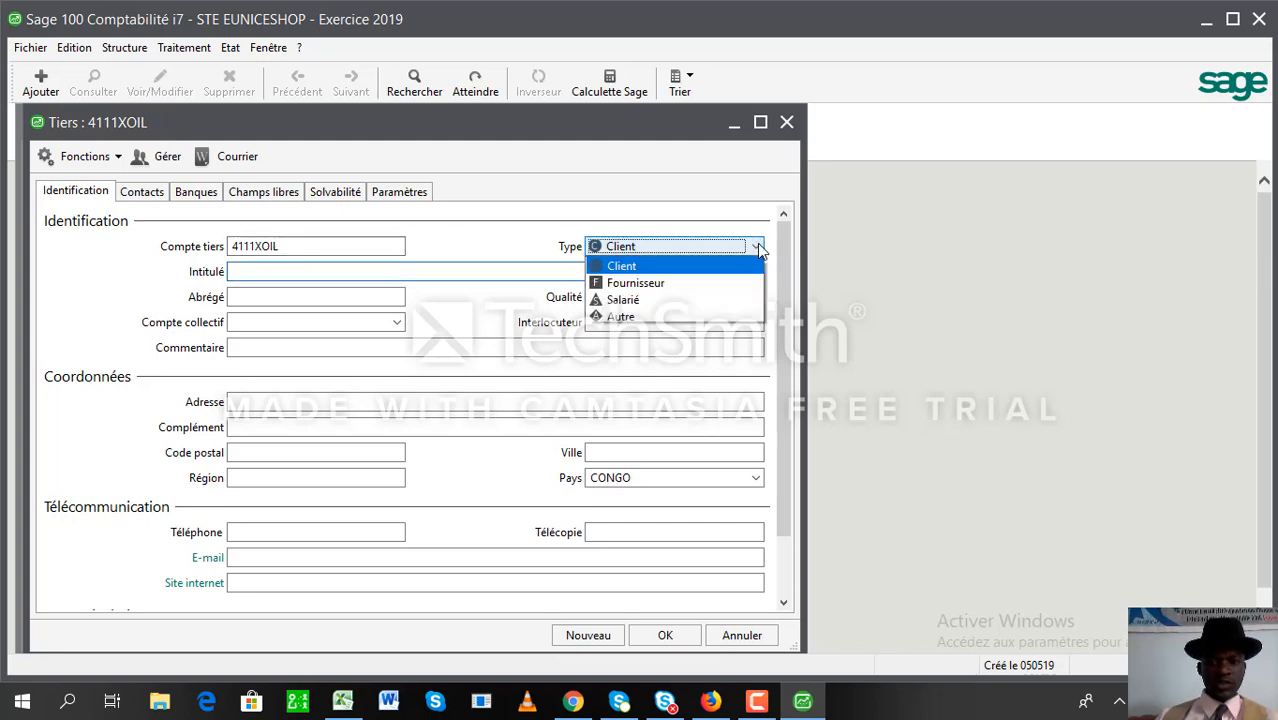
click(758, 248)
click(459, 272)
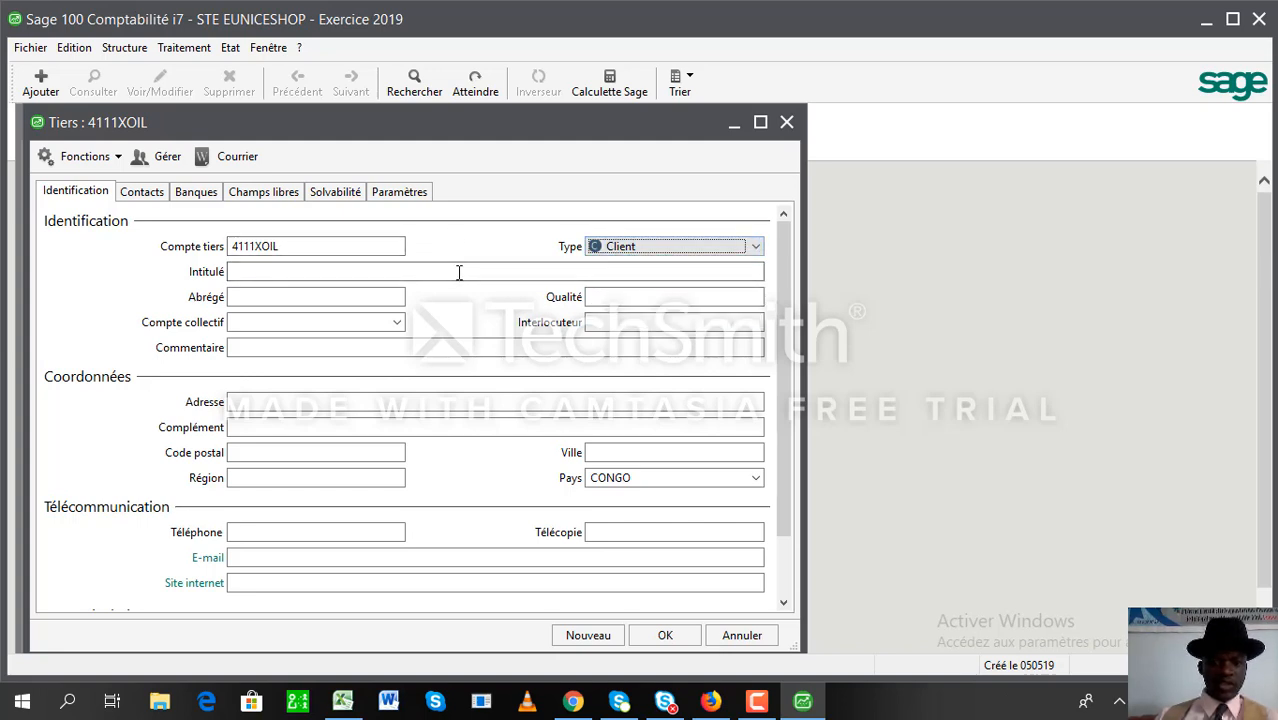
text(S)
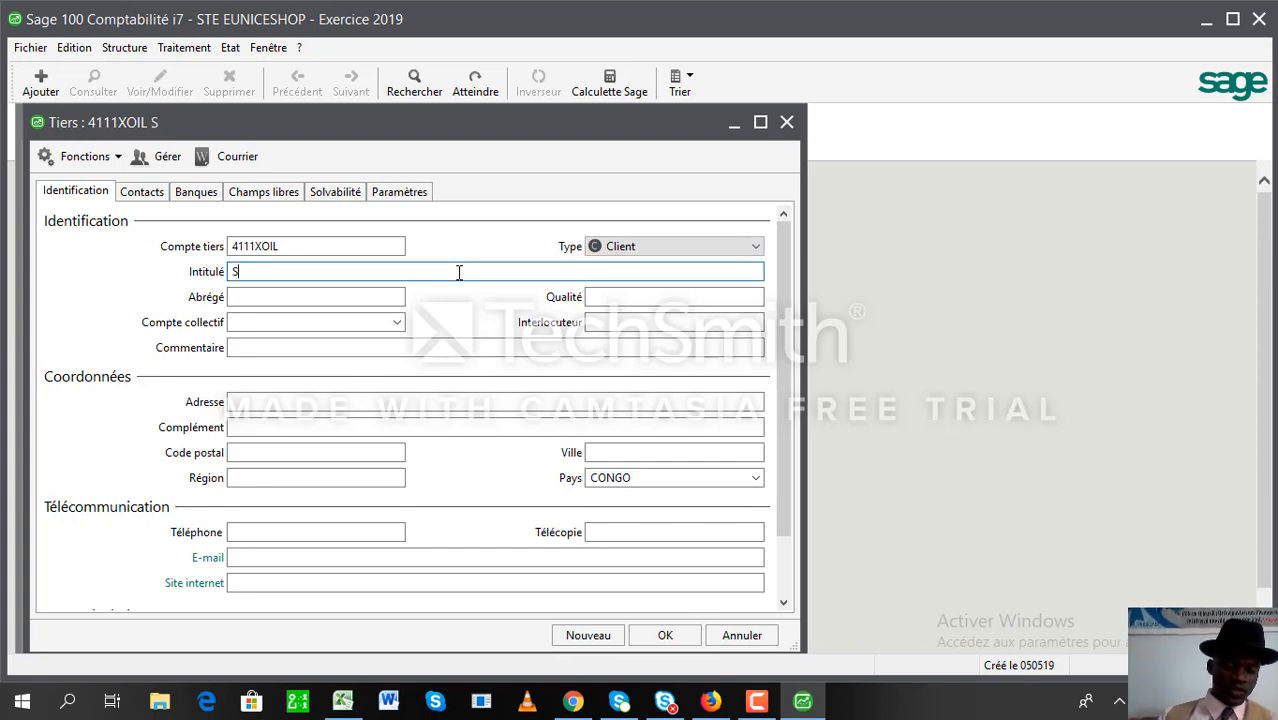
text(TE X )
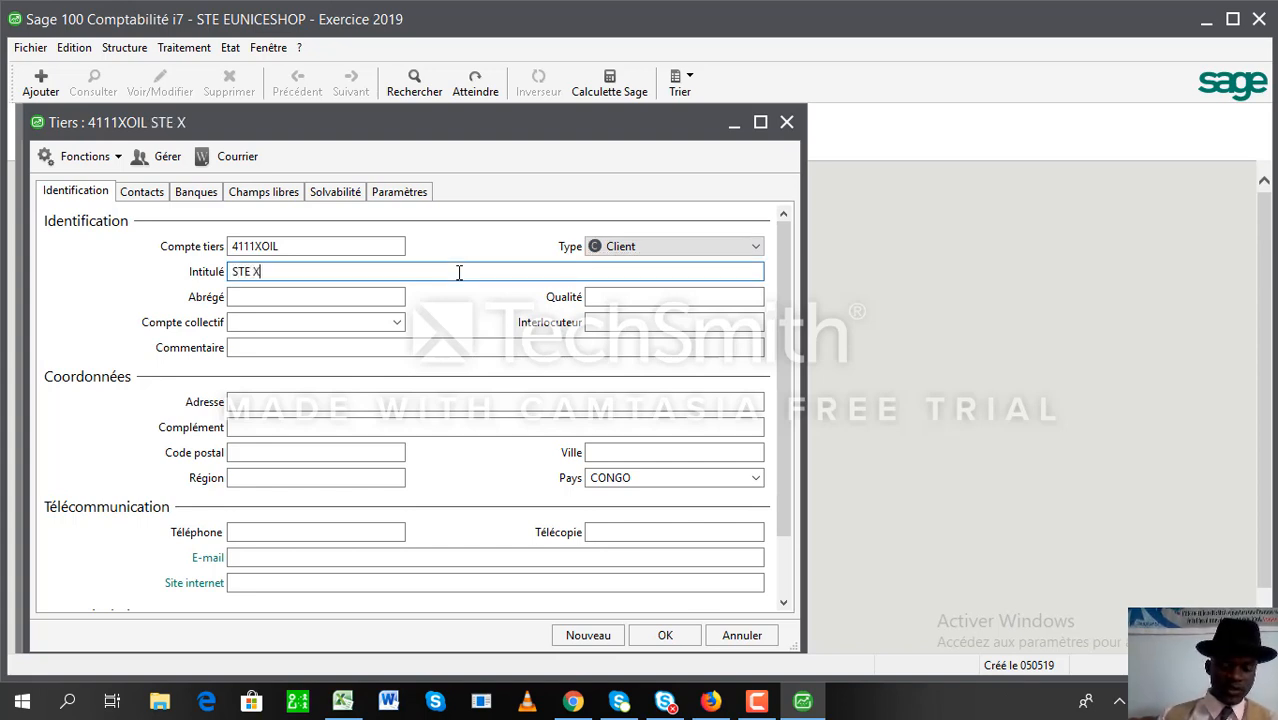
text(OIL CONG)
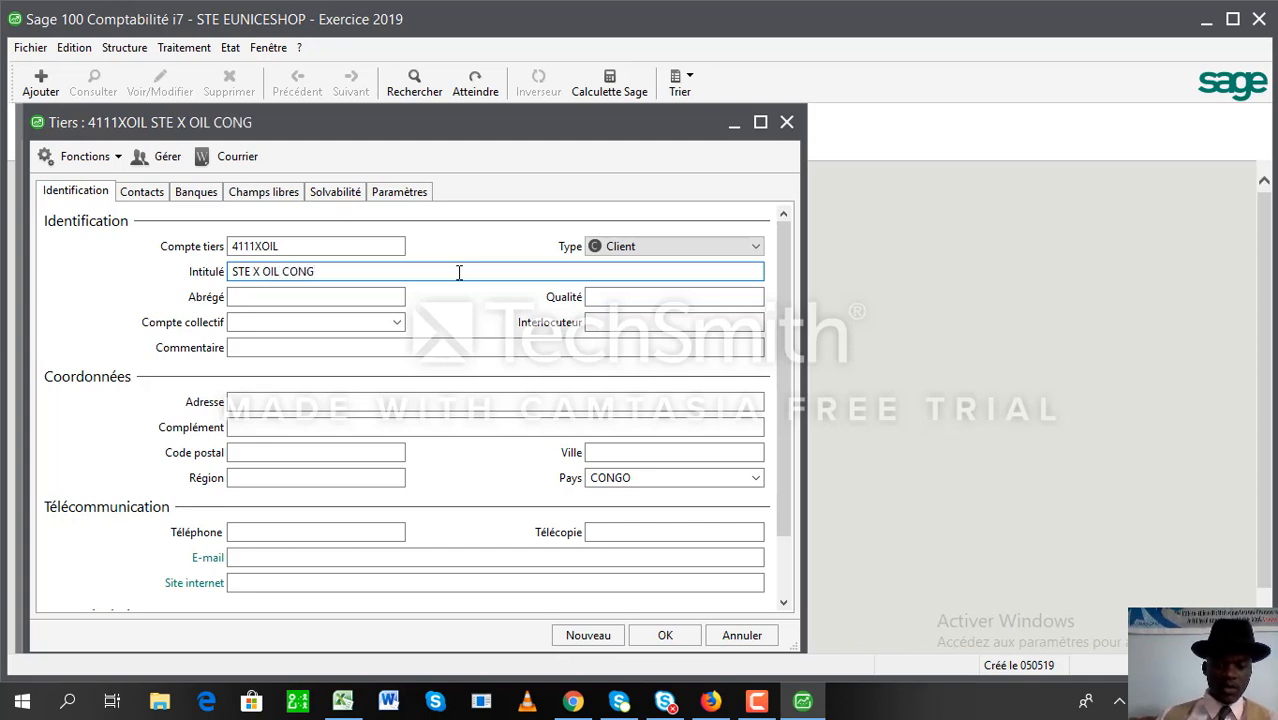
text(O)
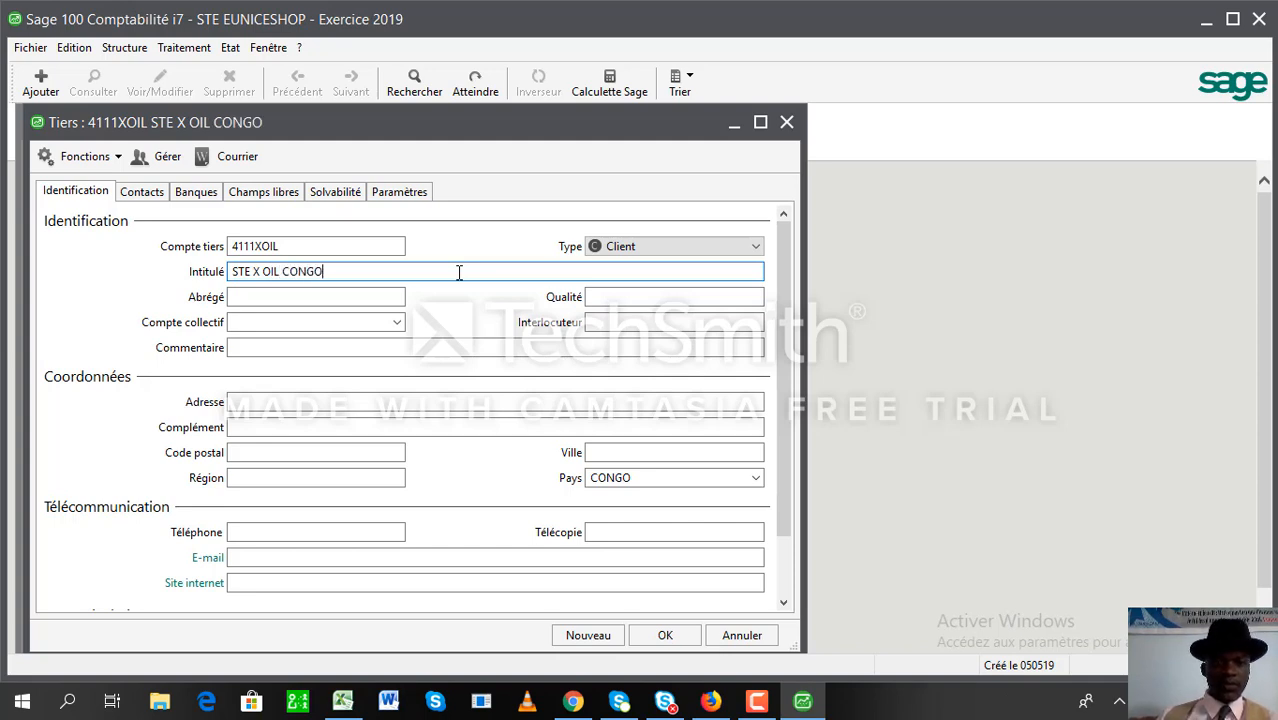
click(352, 296)
text(X)
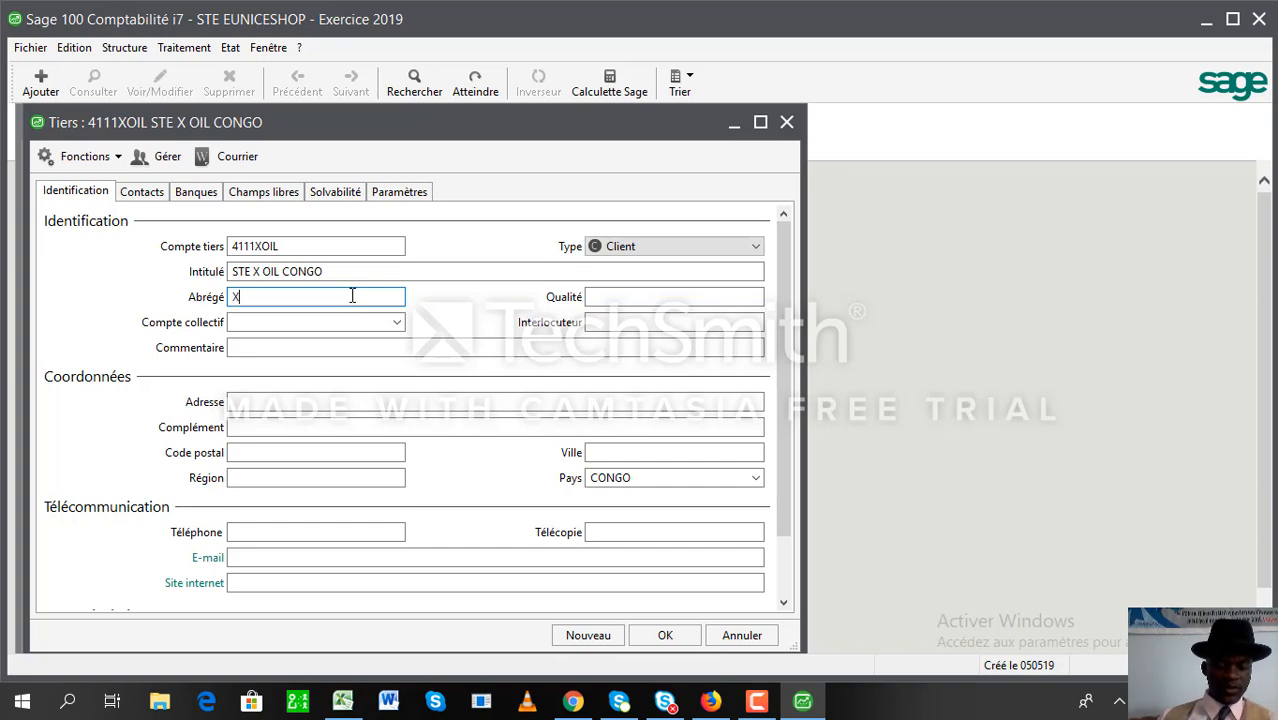
text(OIL)
key(Tab)
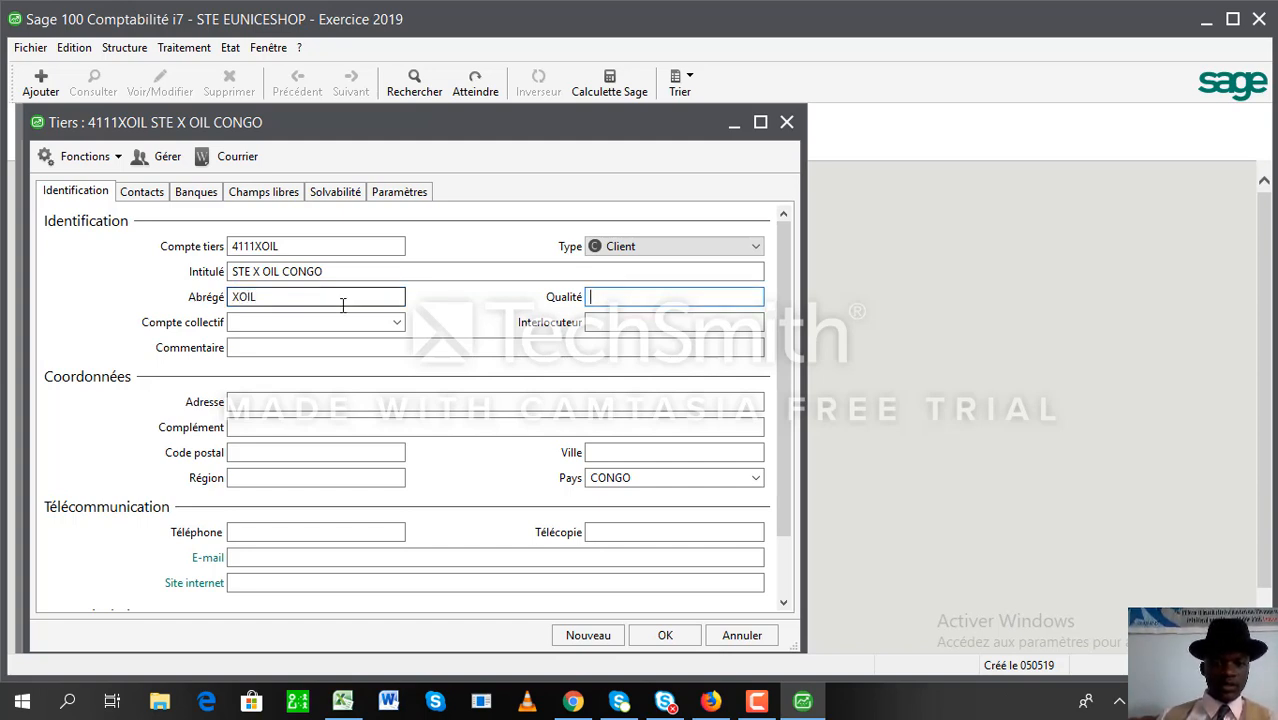
- Enter 411 as the collective account, which completes to 41100000
click(281, 322)
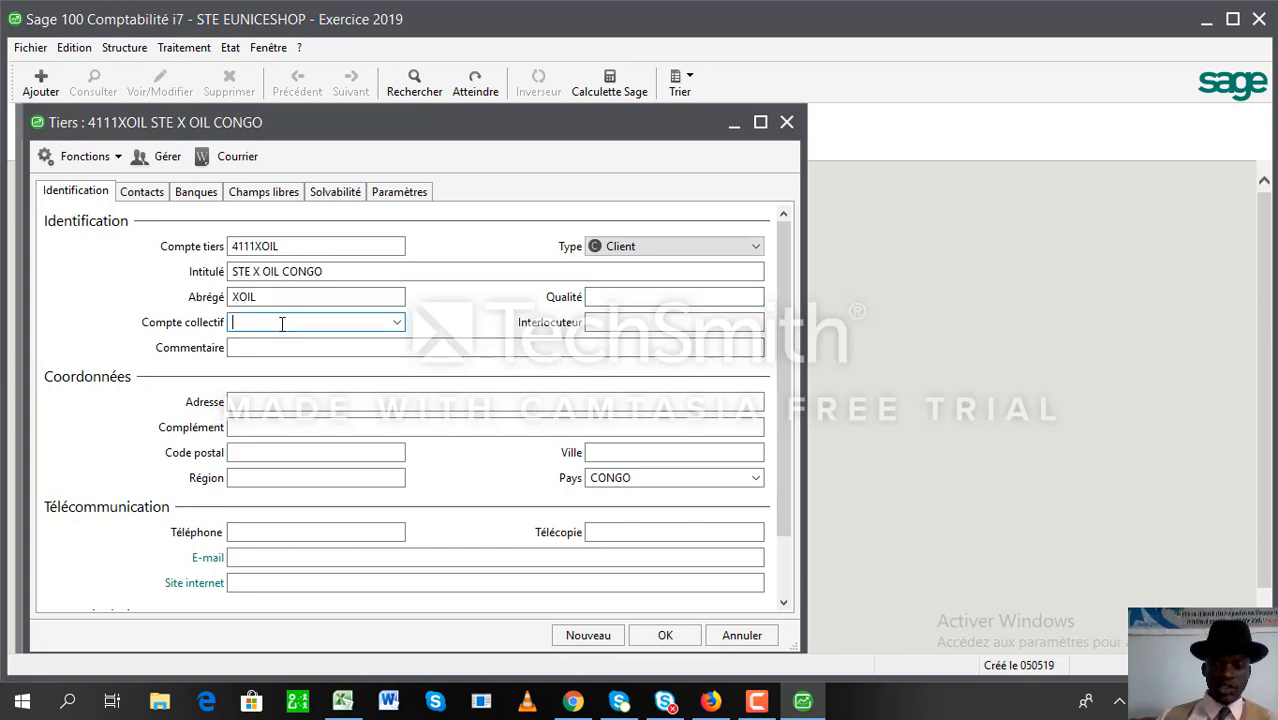
text(411)
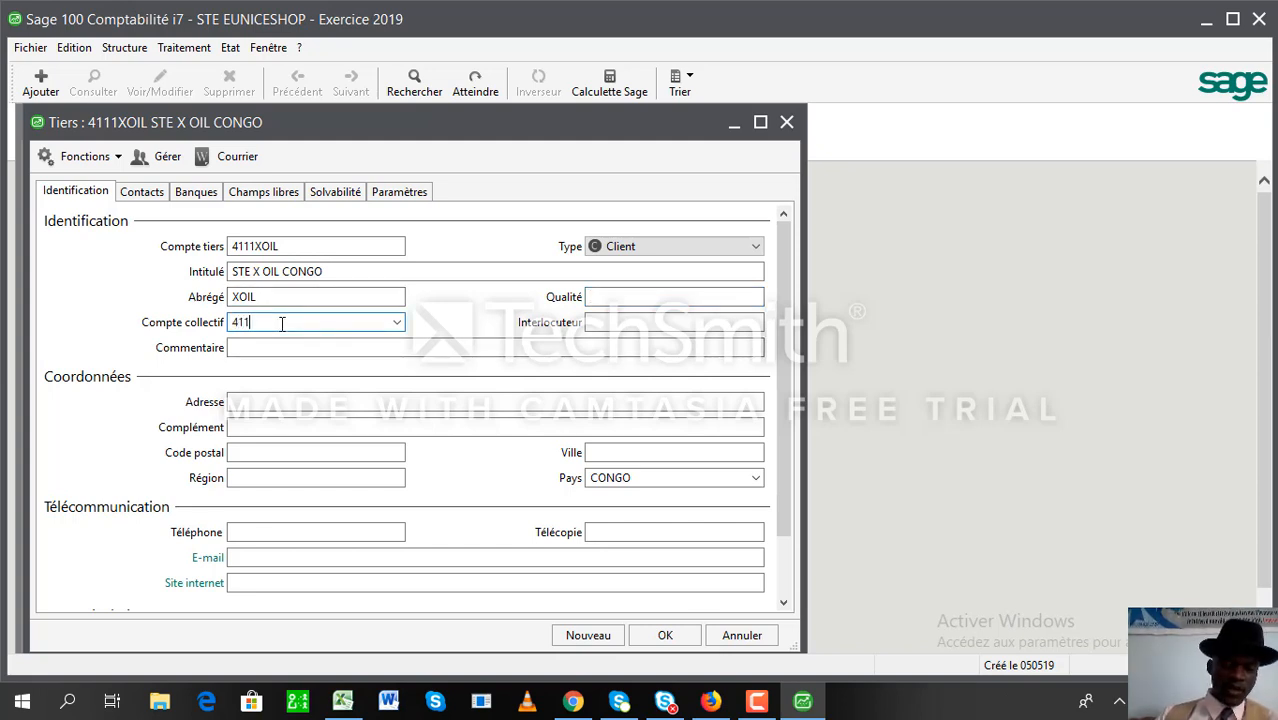
click(397, 323)
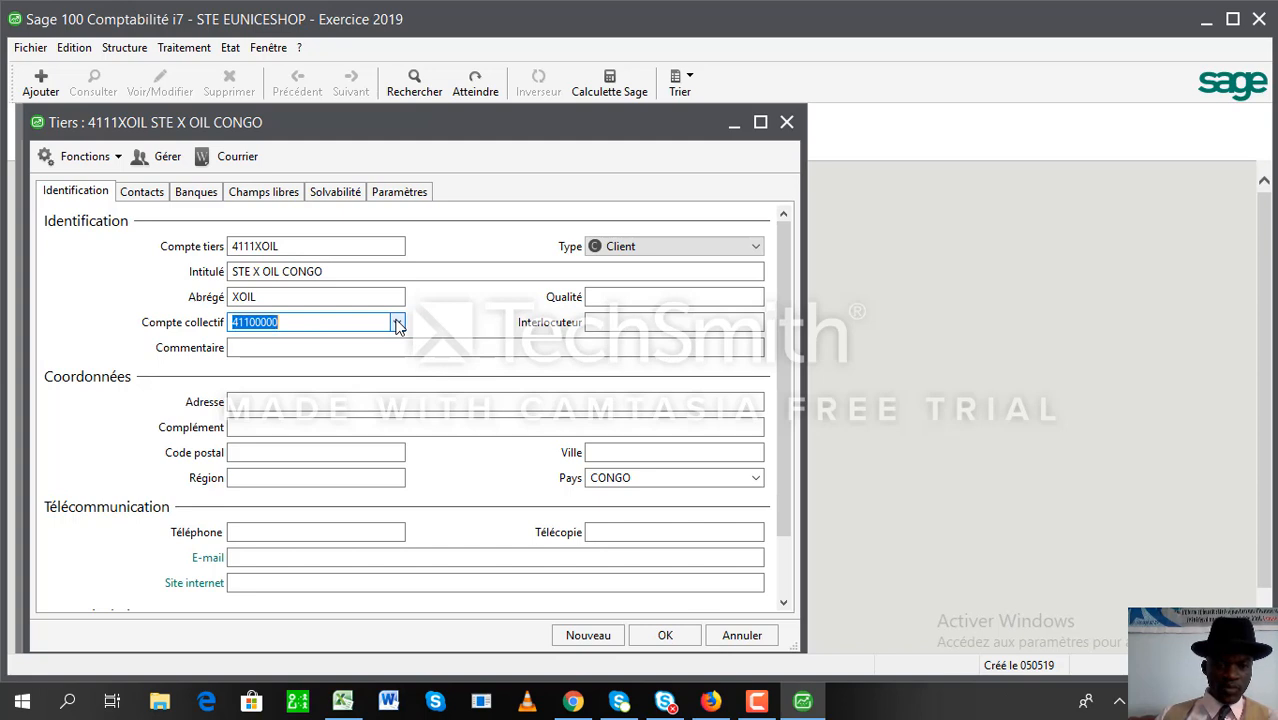
click(397, 323)
click(397, 323)
click(397, 323)
click(397, 323)
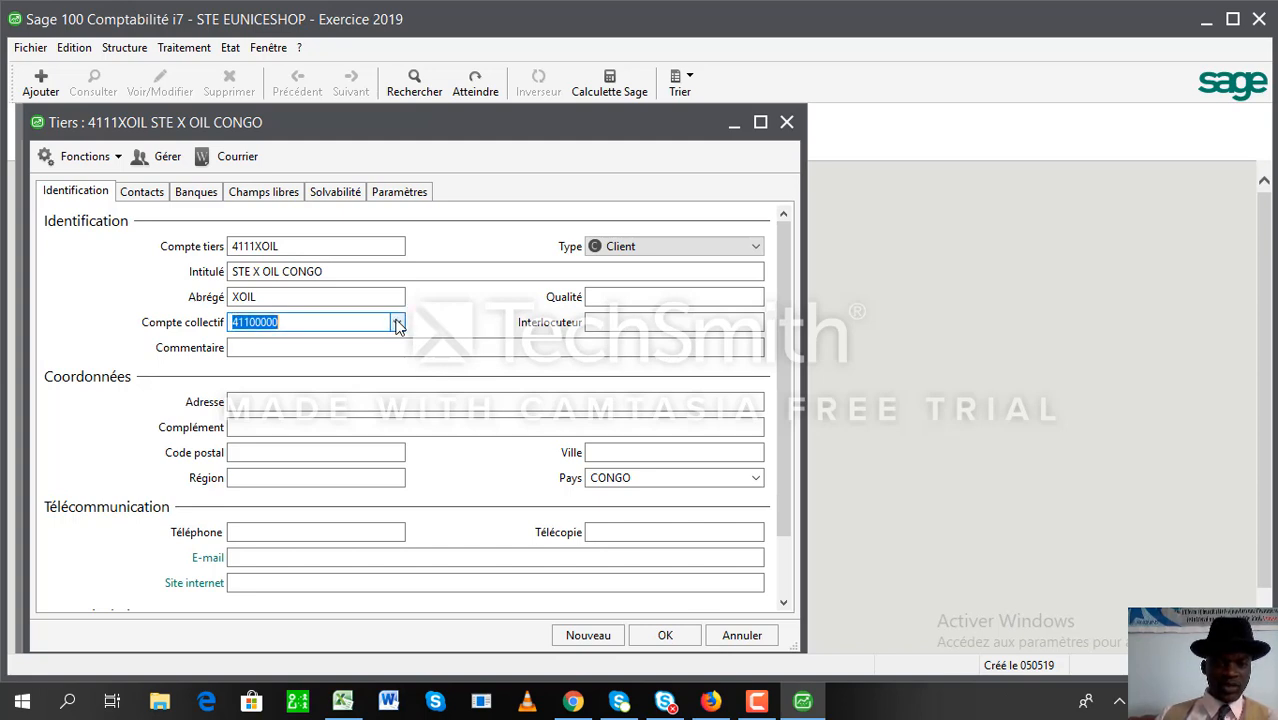
- Correct the collective account to 41110000 and enter DG as the contact
click(257, 325)
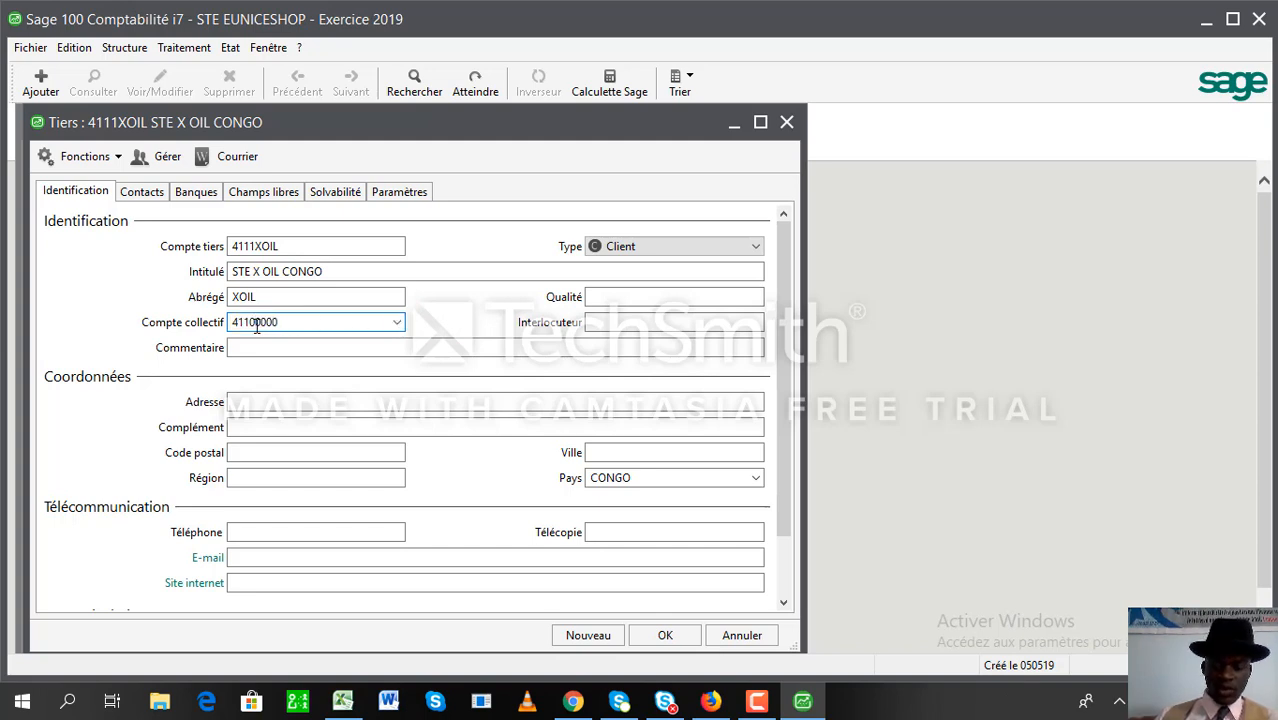
key(BackSpace)
text(1)
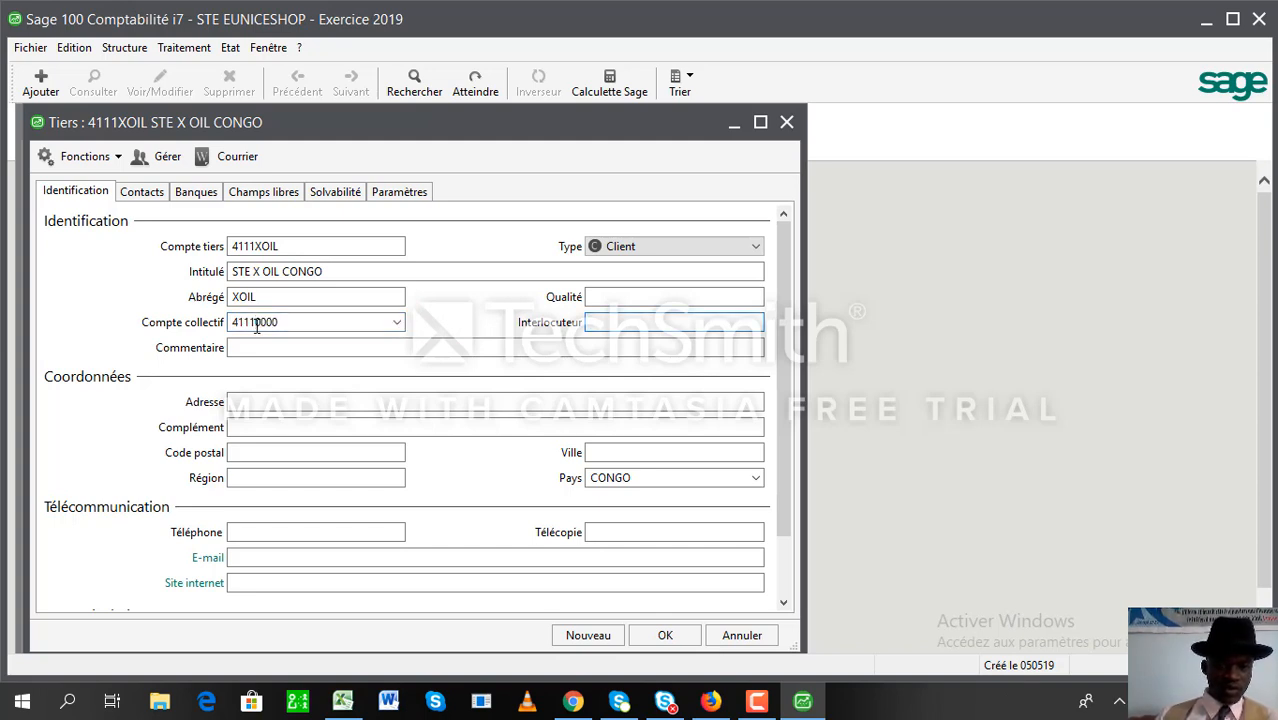
click(329, 346)
click(394, 323)
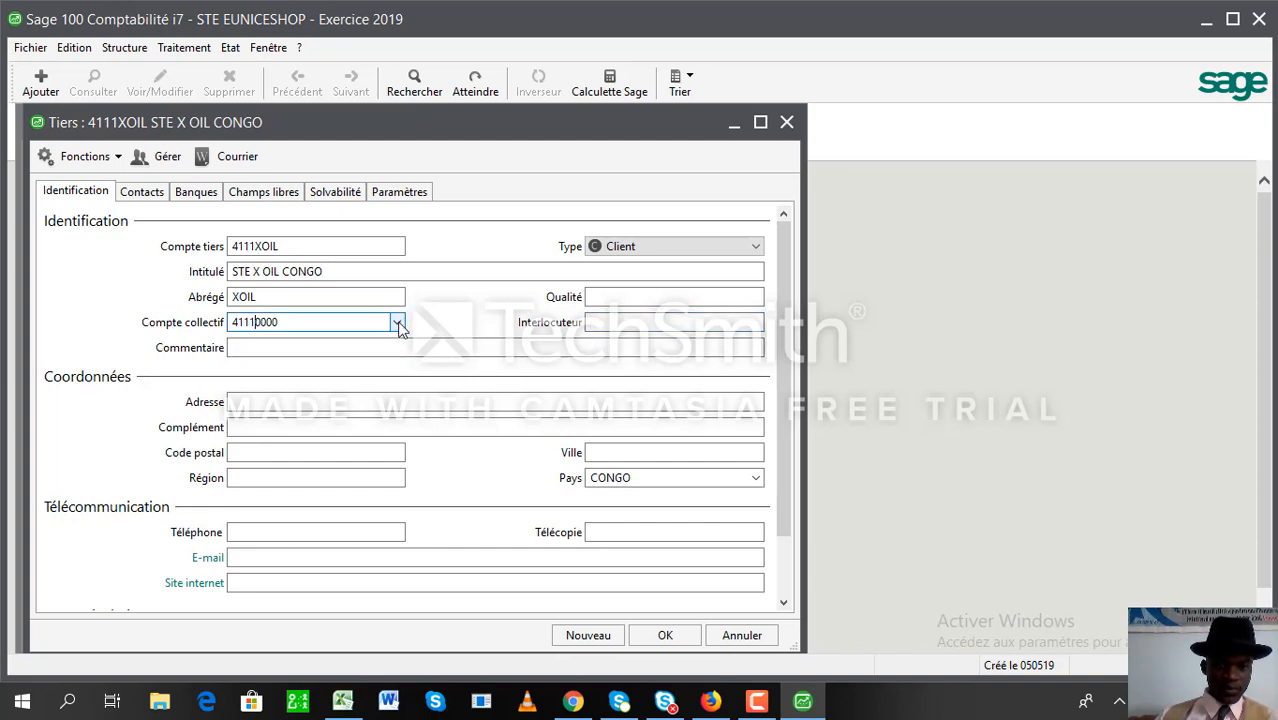
click(343, 323)
key(BackSpace)
key(BackSpace)
key(BackSpace)
key(BackSpace)
key(BackSpace)
key(BackSpace)
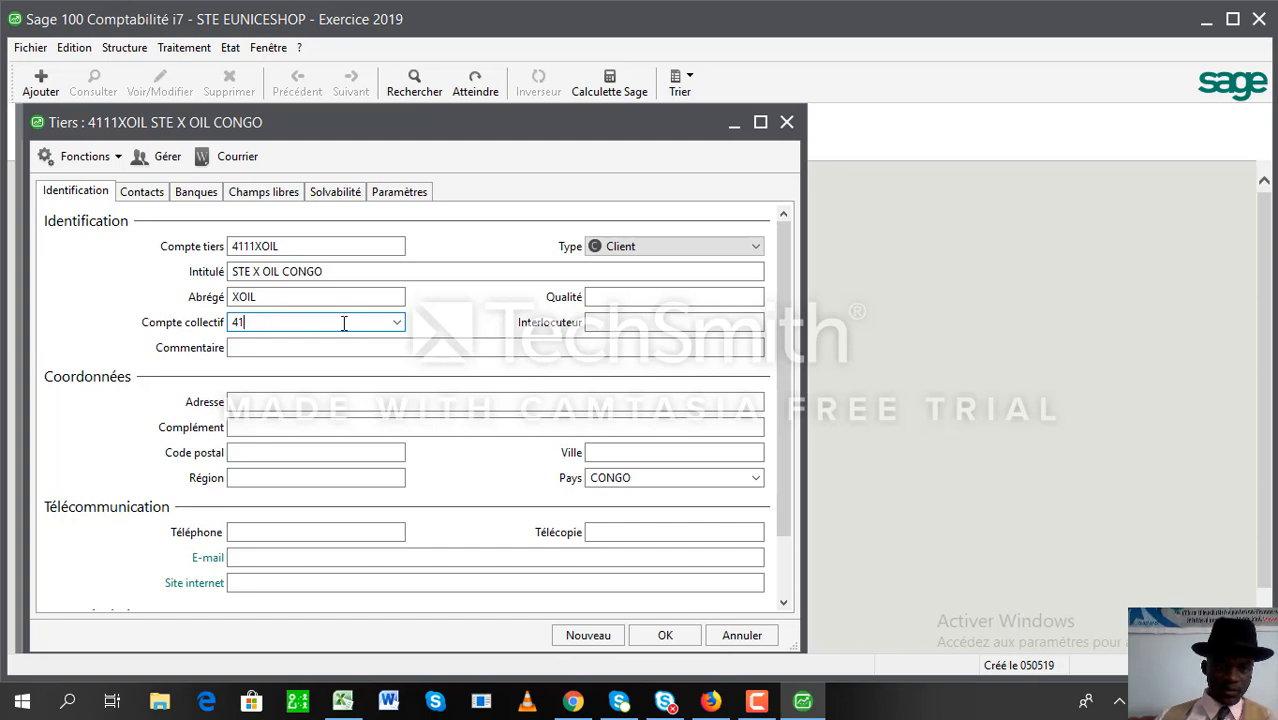
key(Tab)
click(343, 323)
text(1)
key(Tab)
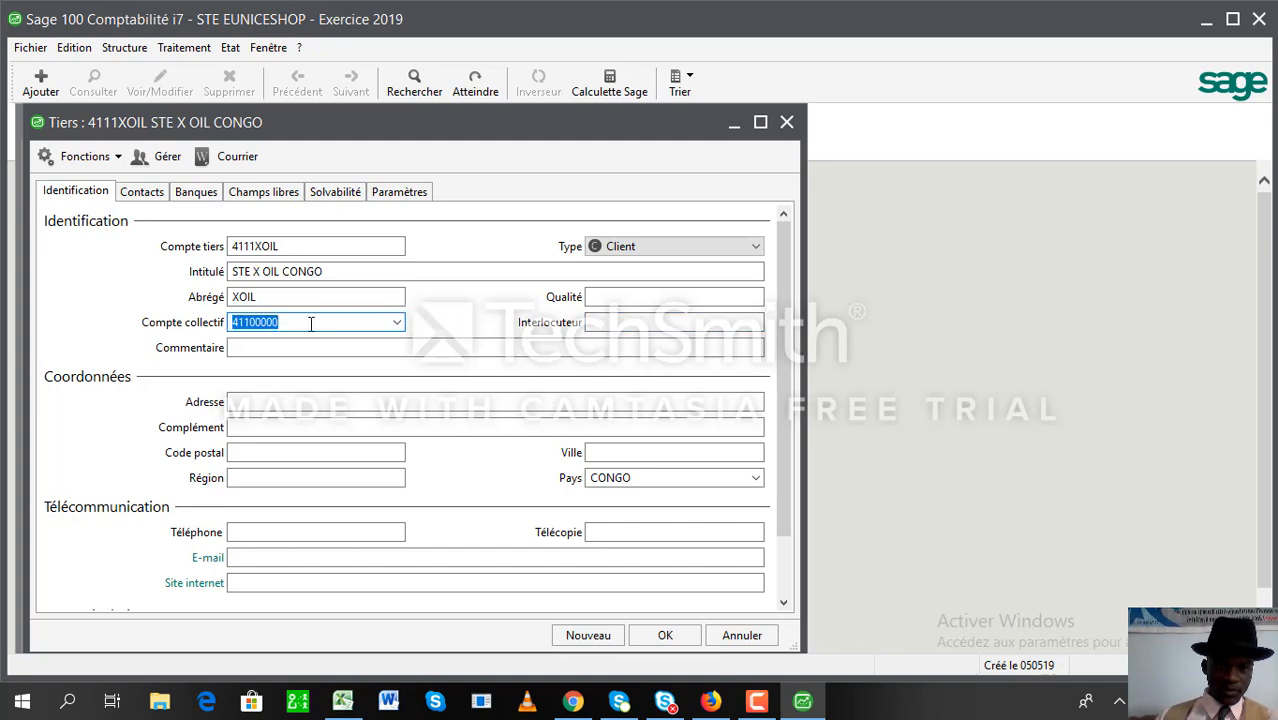
click(254, 322)
key(BackSpace)
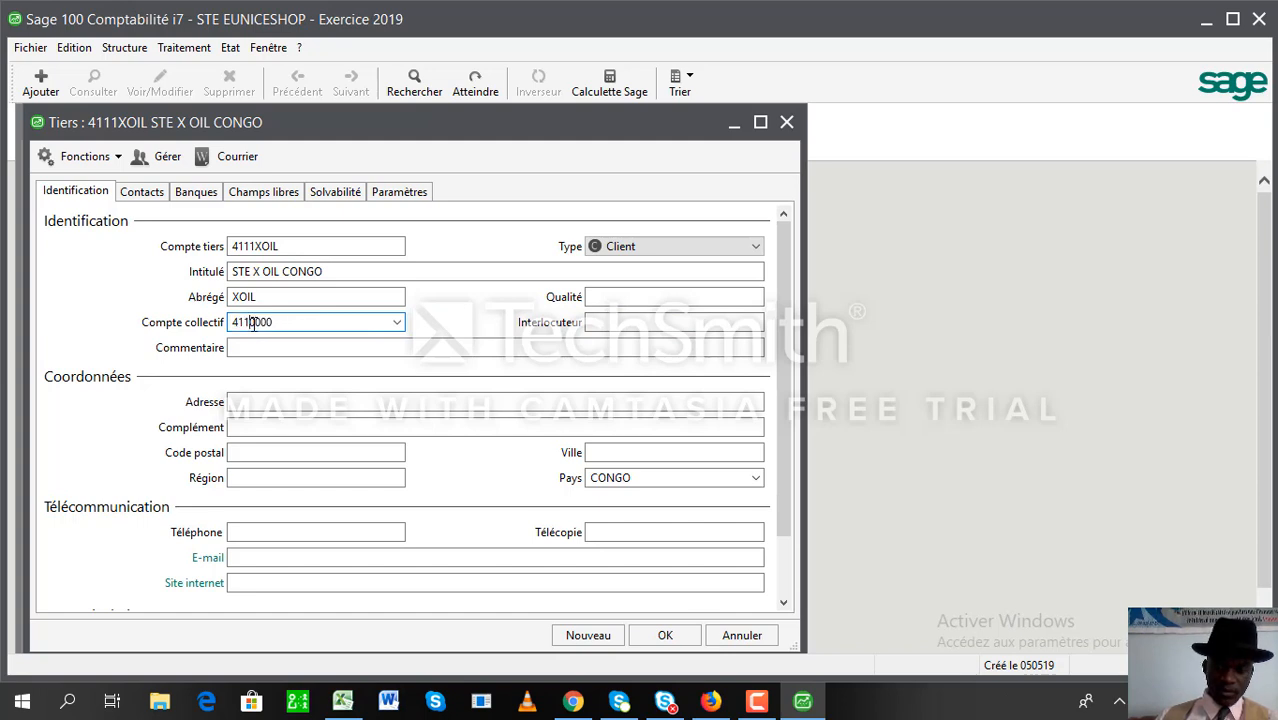
text(1)
key(Tab)
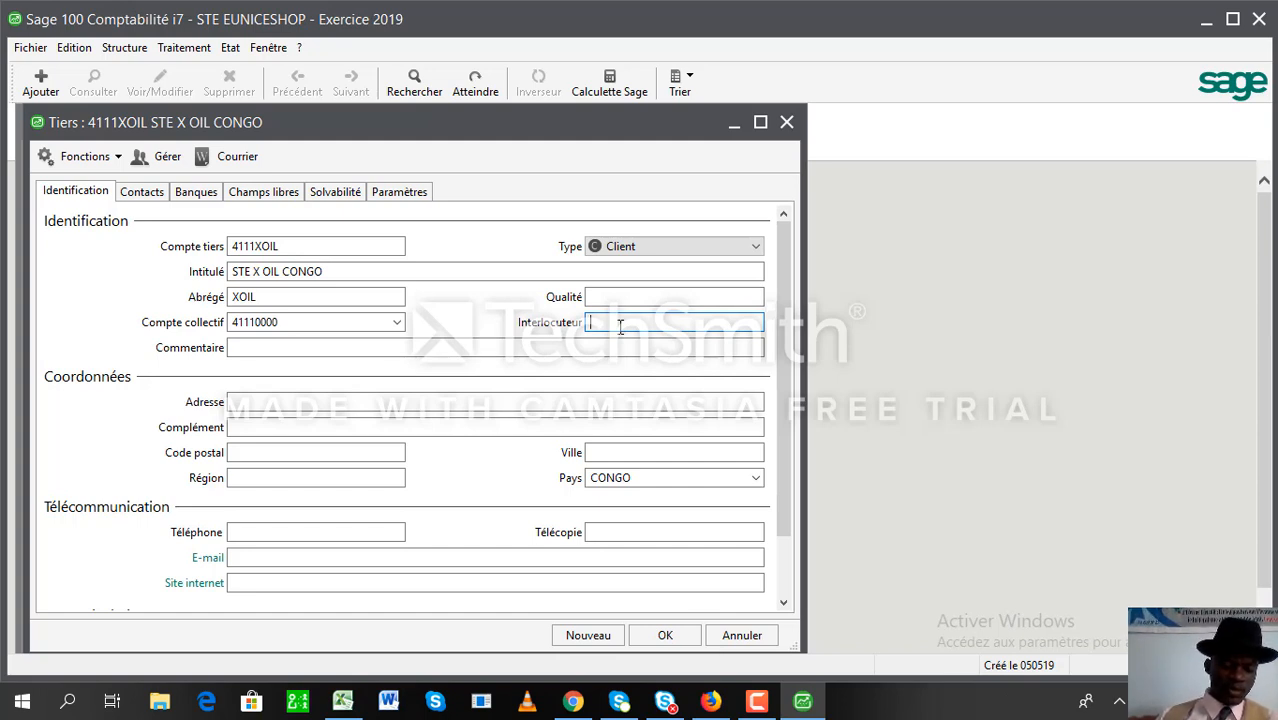
text(DG)
key(Tab)
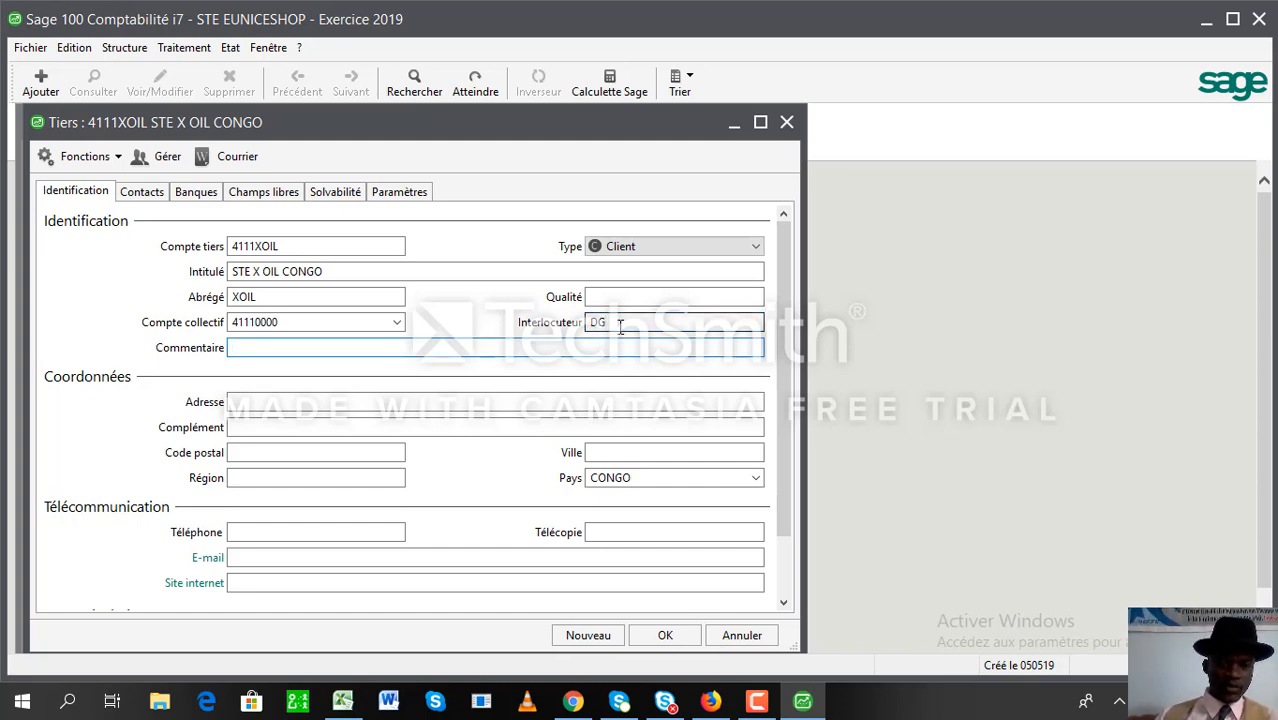
- Enter the client's street address, region KOUILOU and city POINTE NOIRE
click(416, 403)
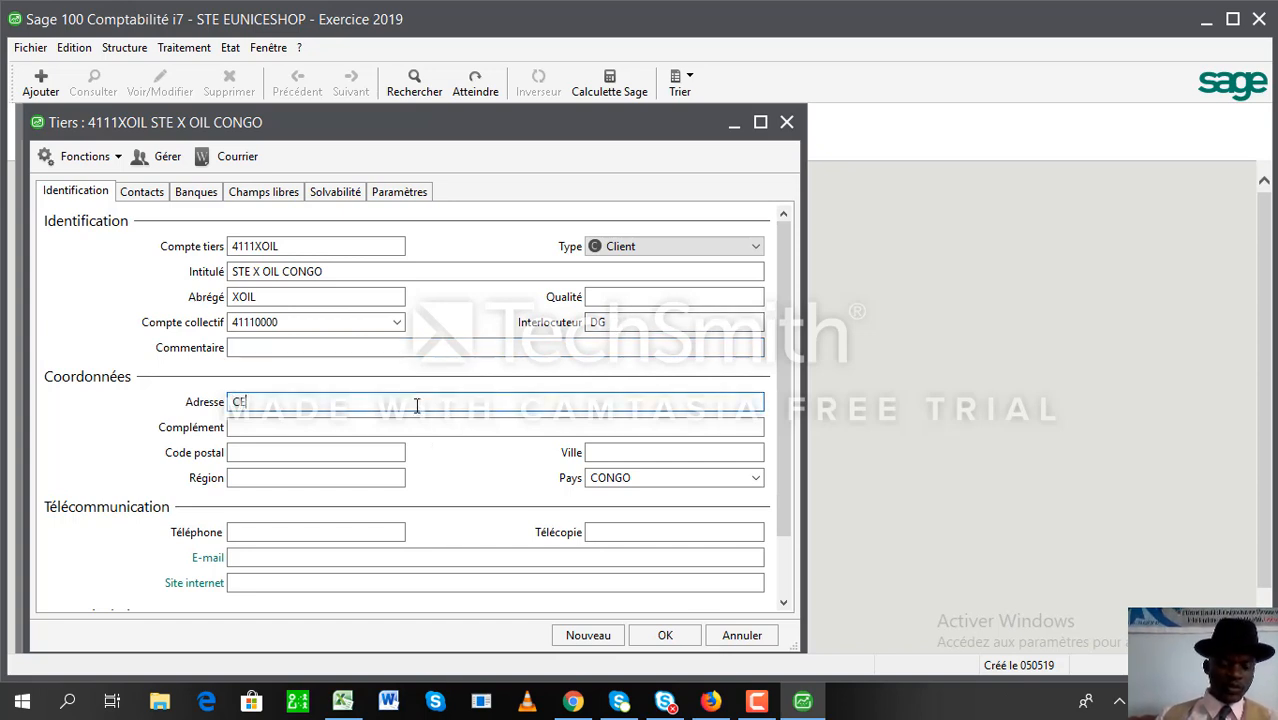
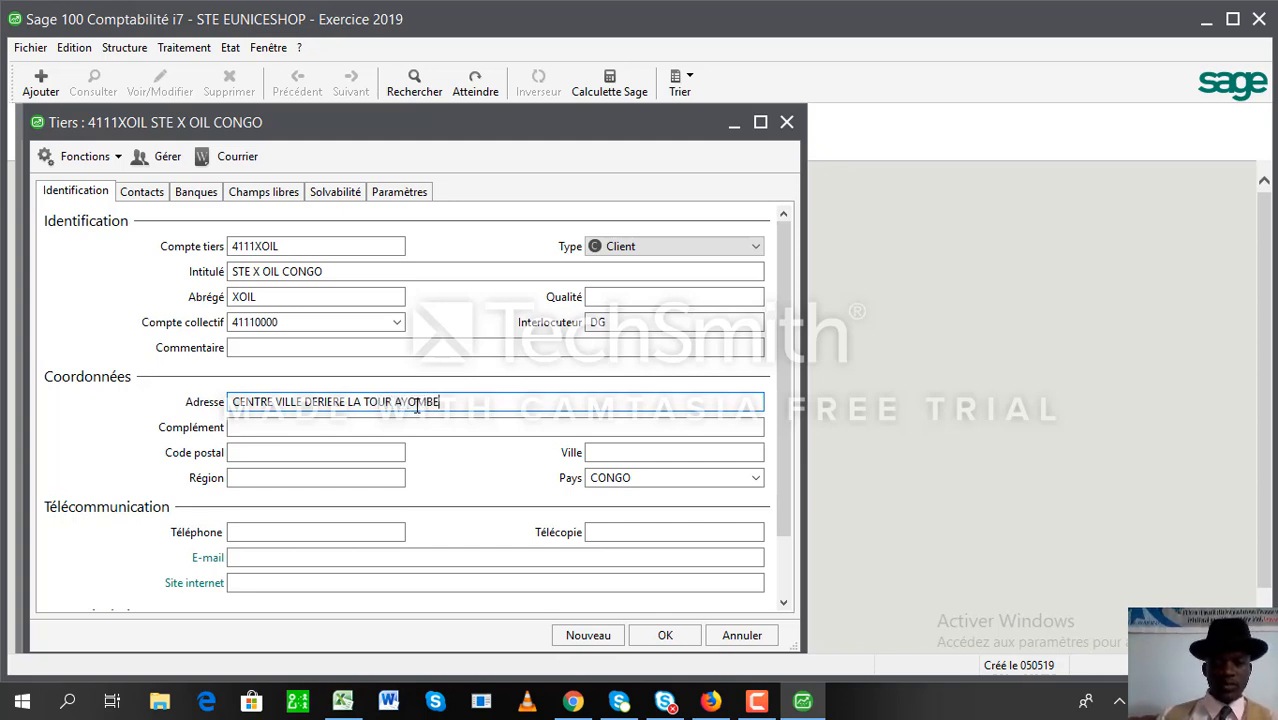
key(Tab)
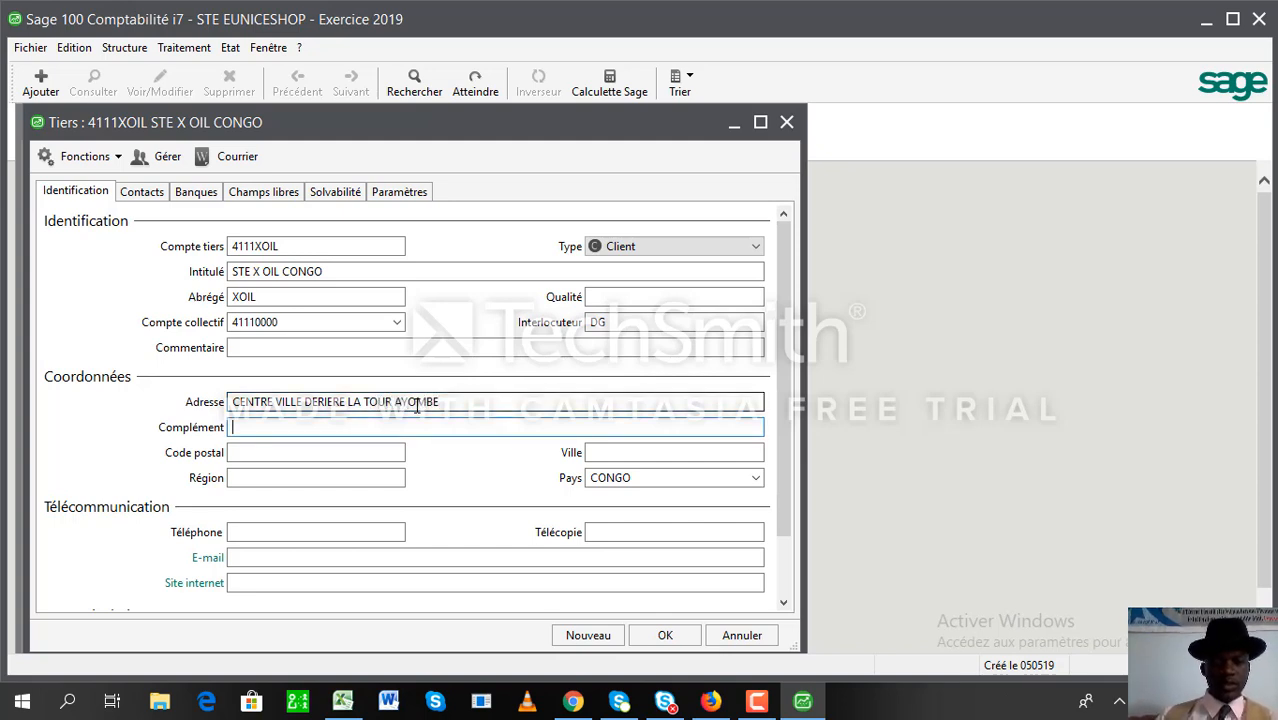
click(259, 475)
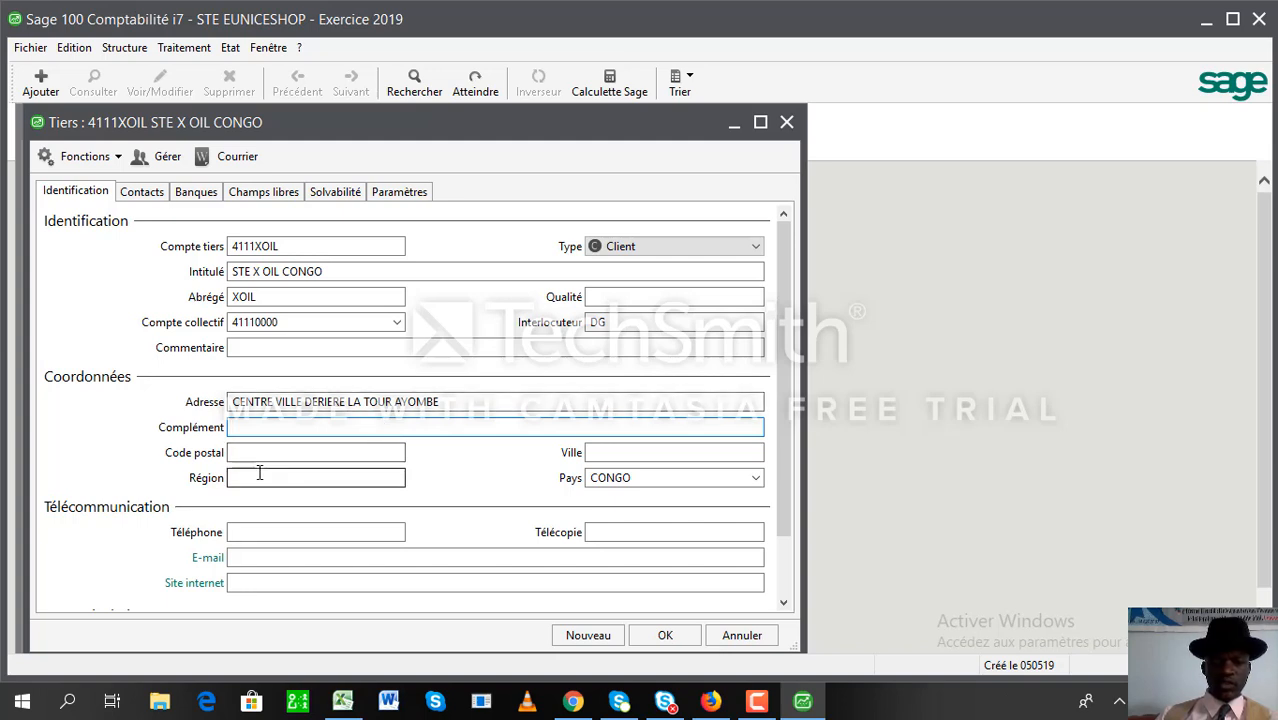
text(KOUILOU)
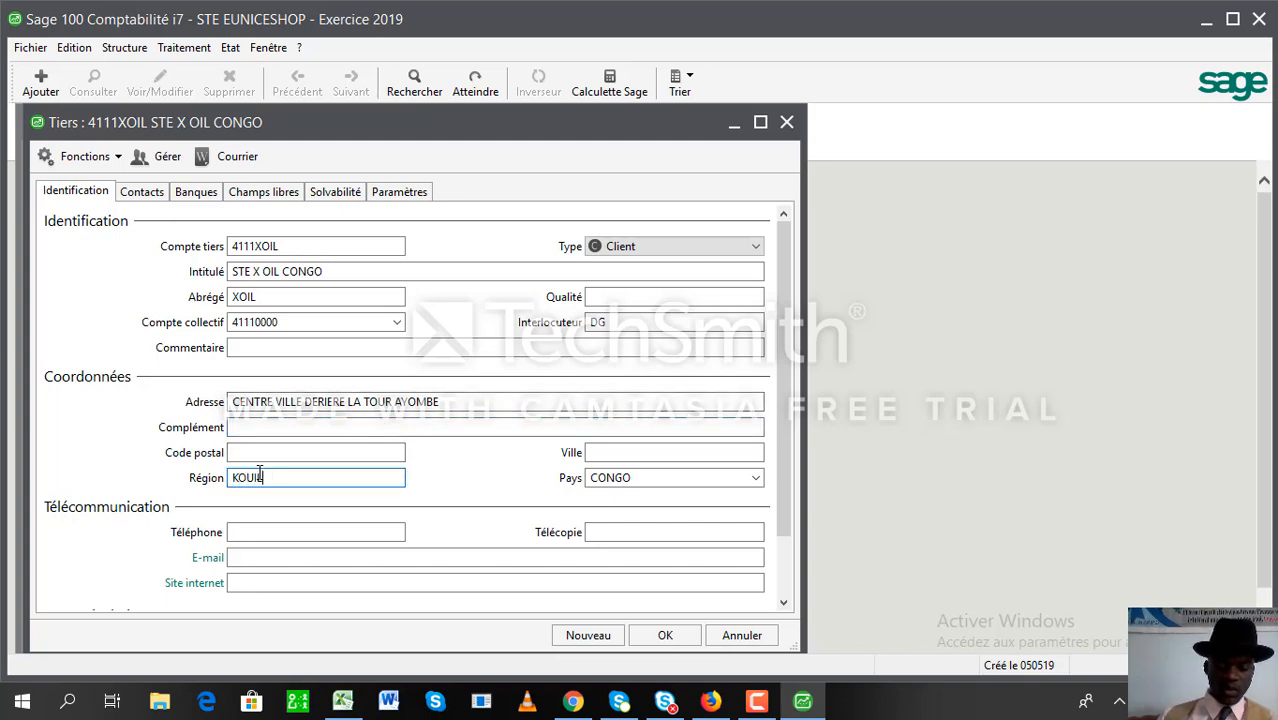
key(Tab)
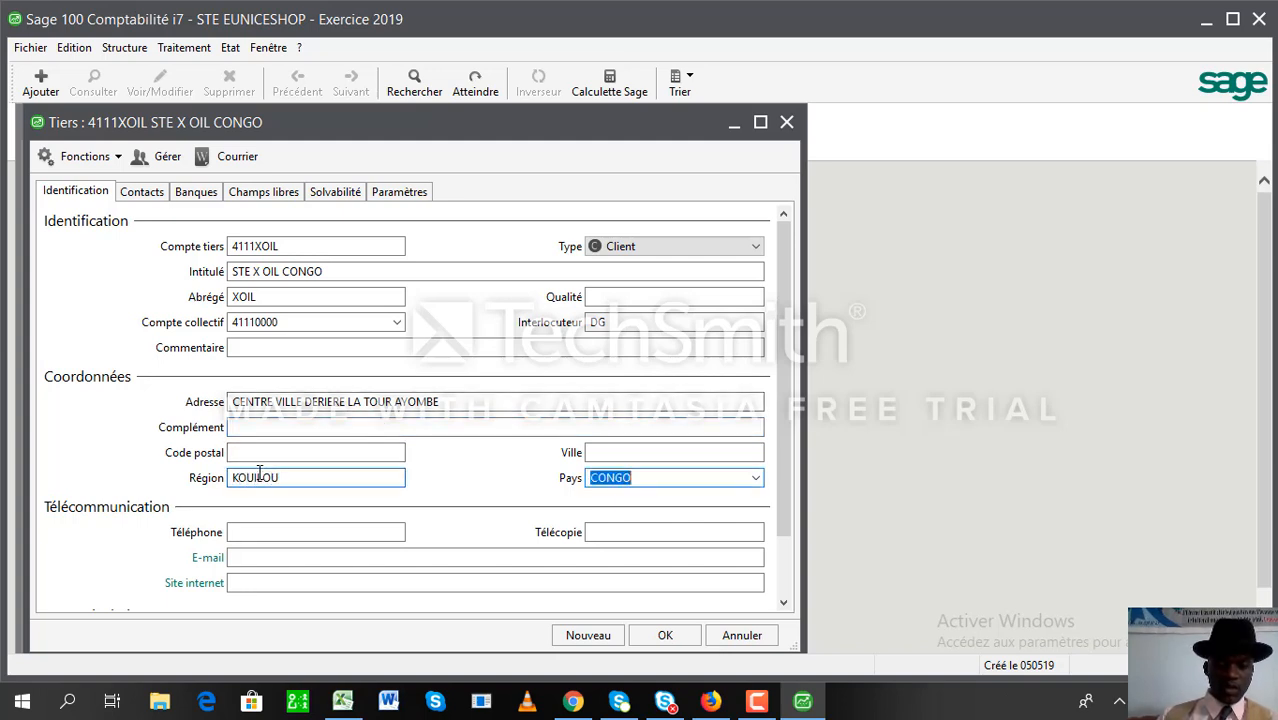
click(636, 452)
text(PO)
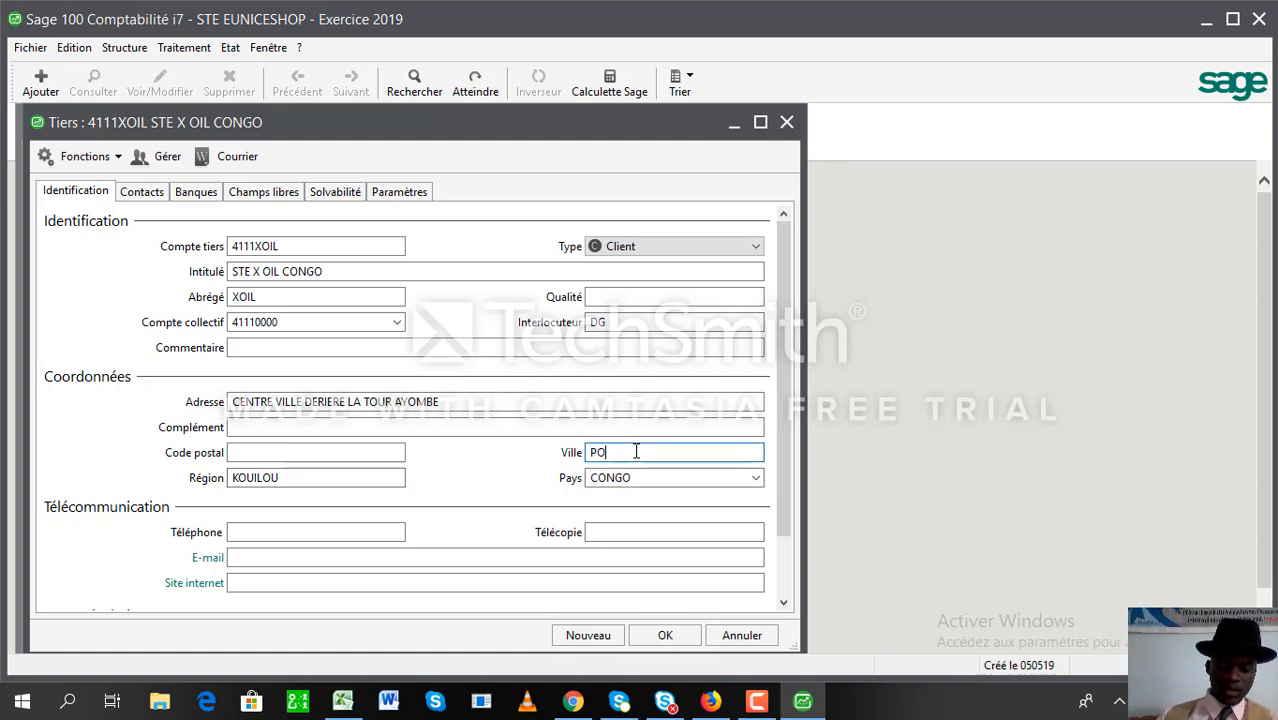
text(INTE N)
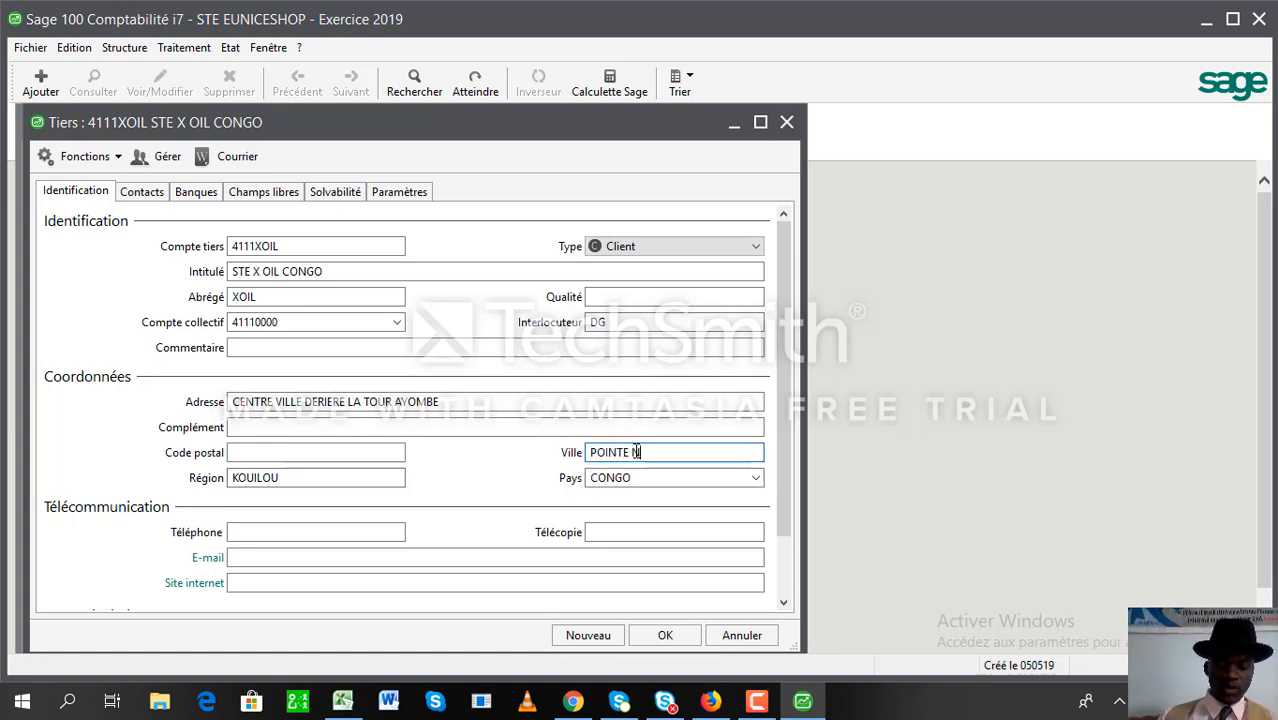
text(OIRE)
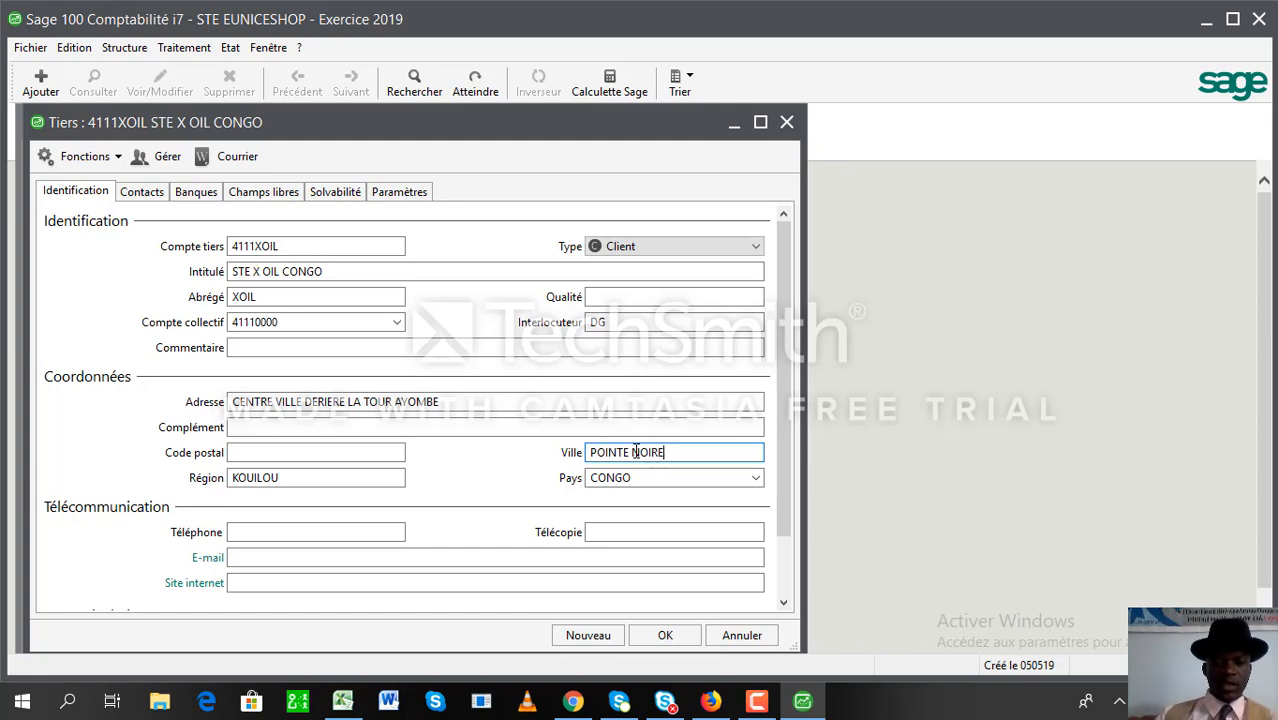
key(Tab)
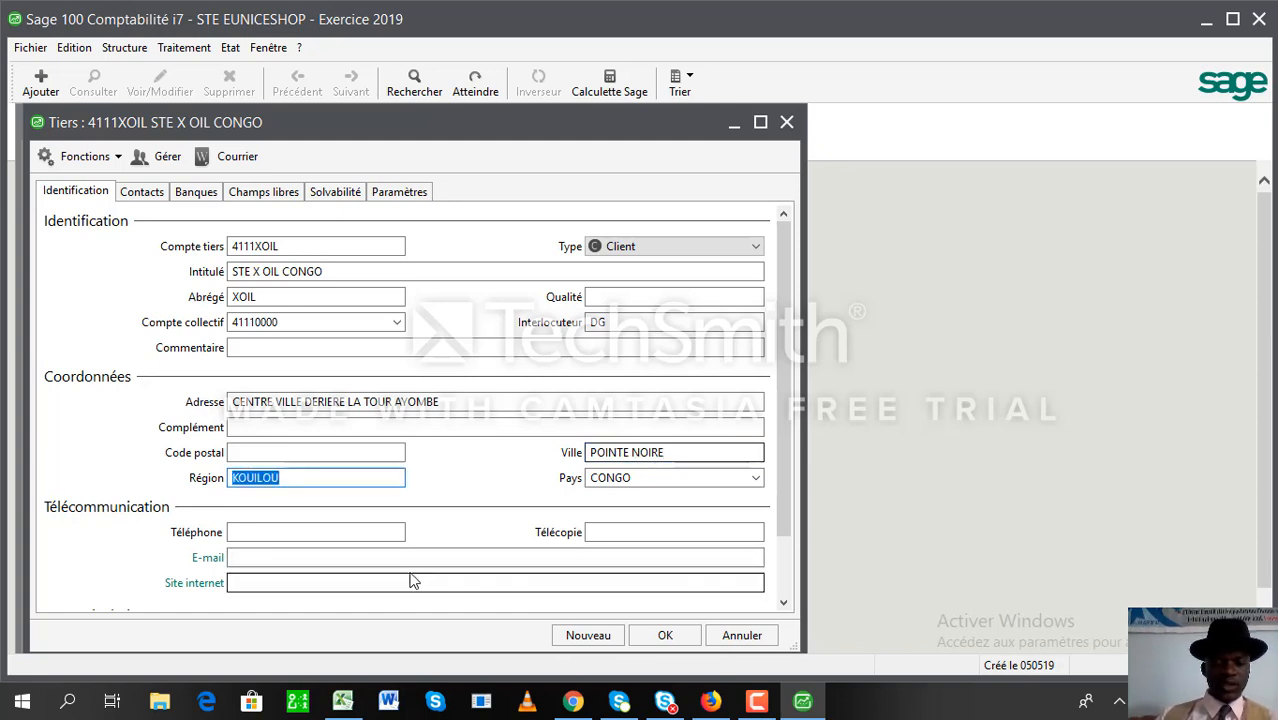
- Enter the client's telephone number
click(298, 532)
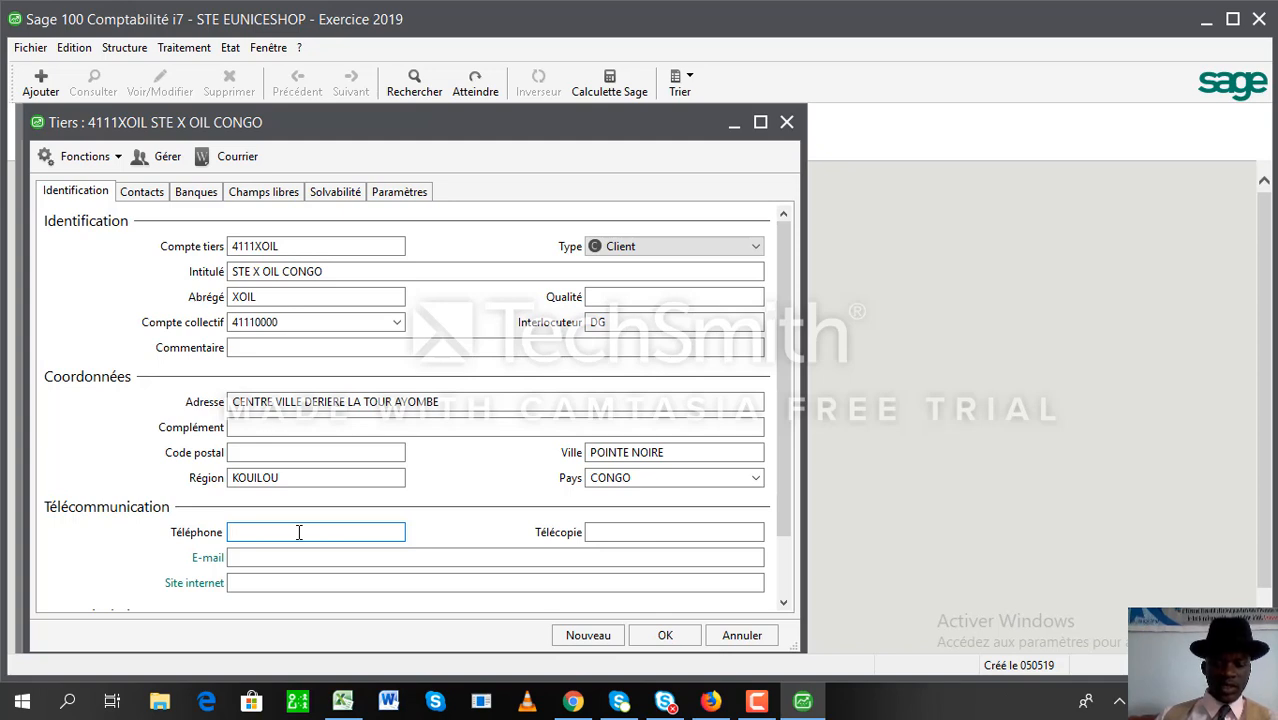
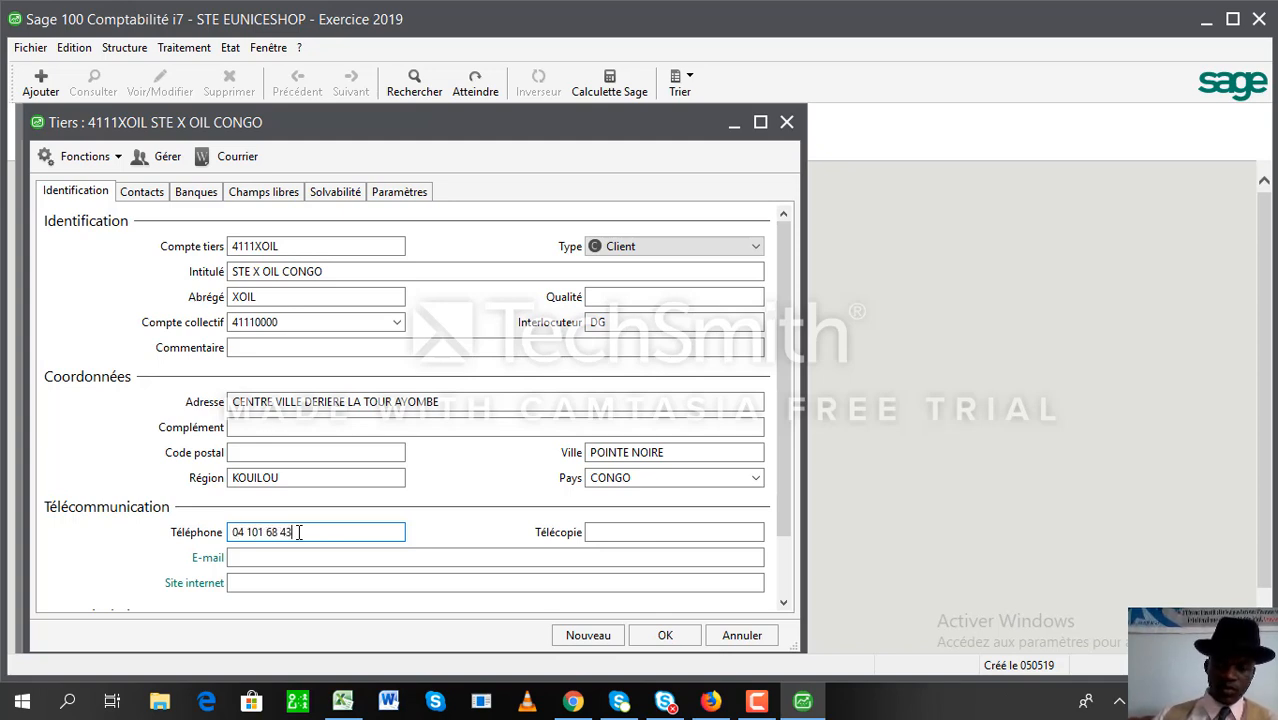
key(Tab)
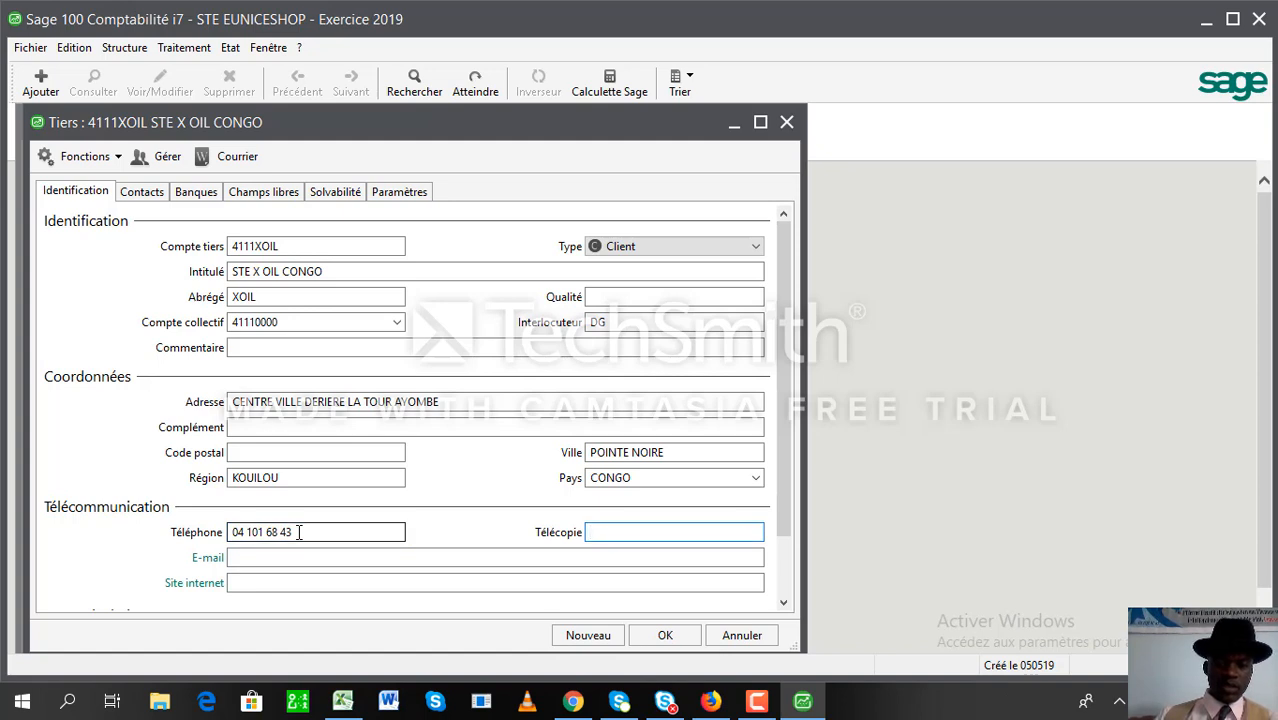
- Enter the client's company e-mail address in the E-mail field
click(368, 564)
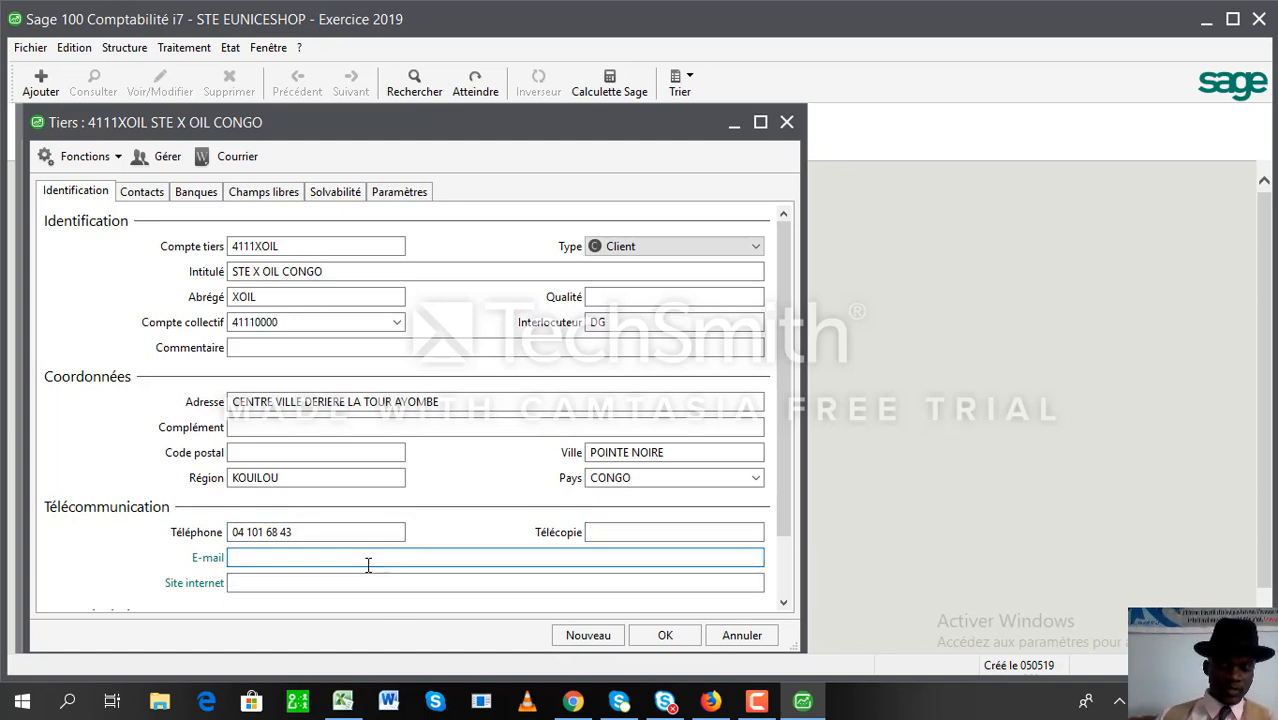
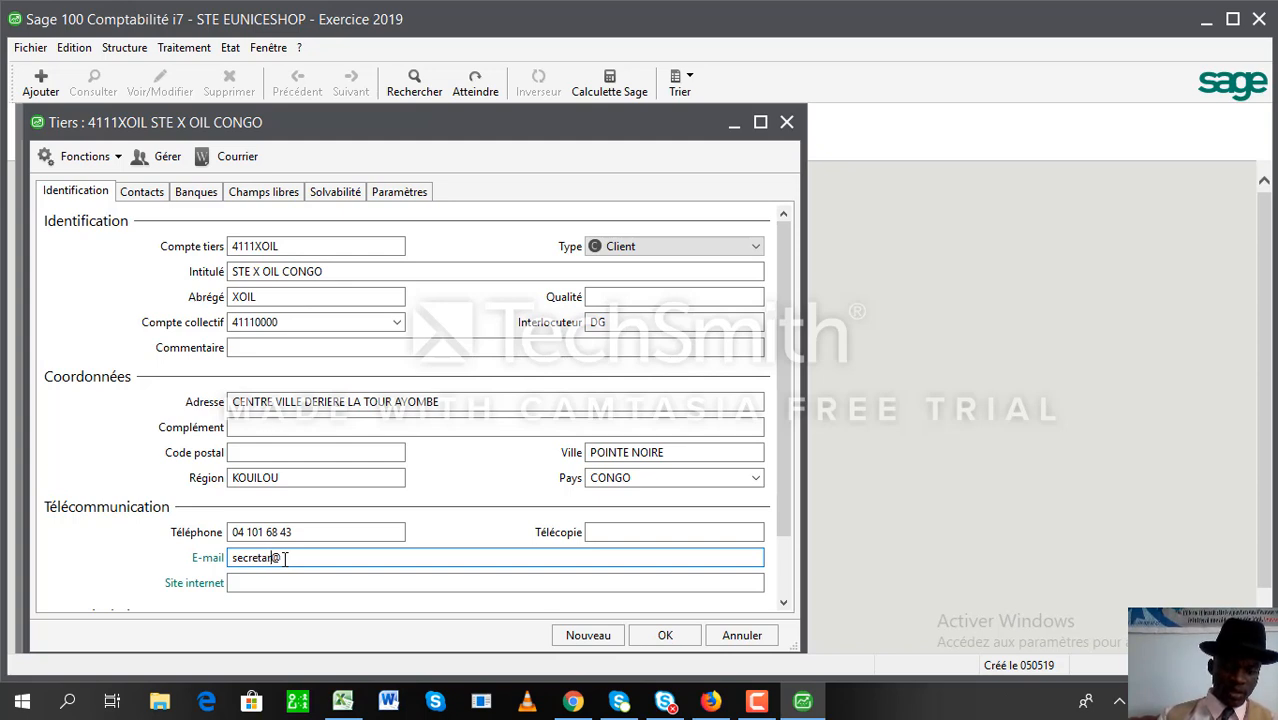
key(Tab)
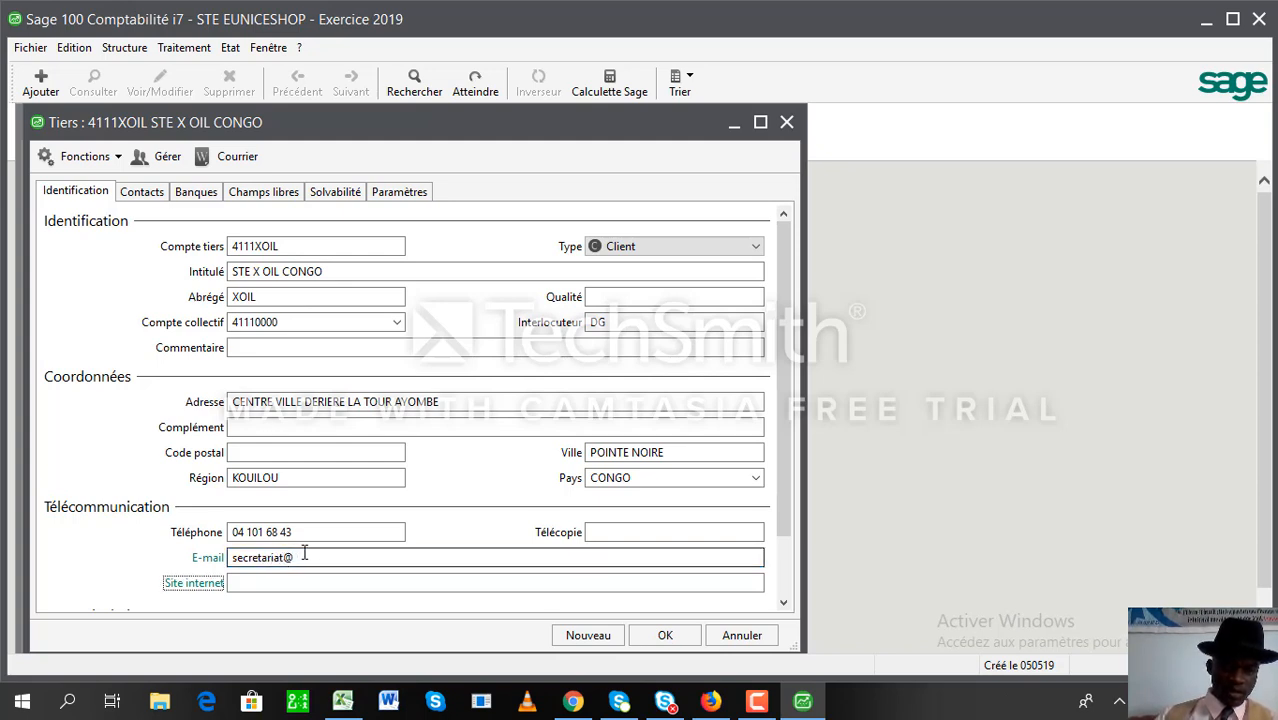
click(304, 554)
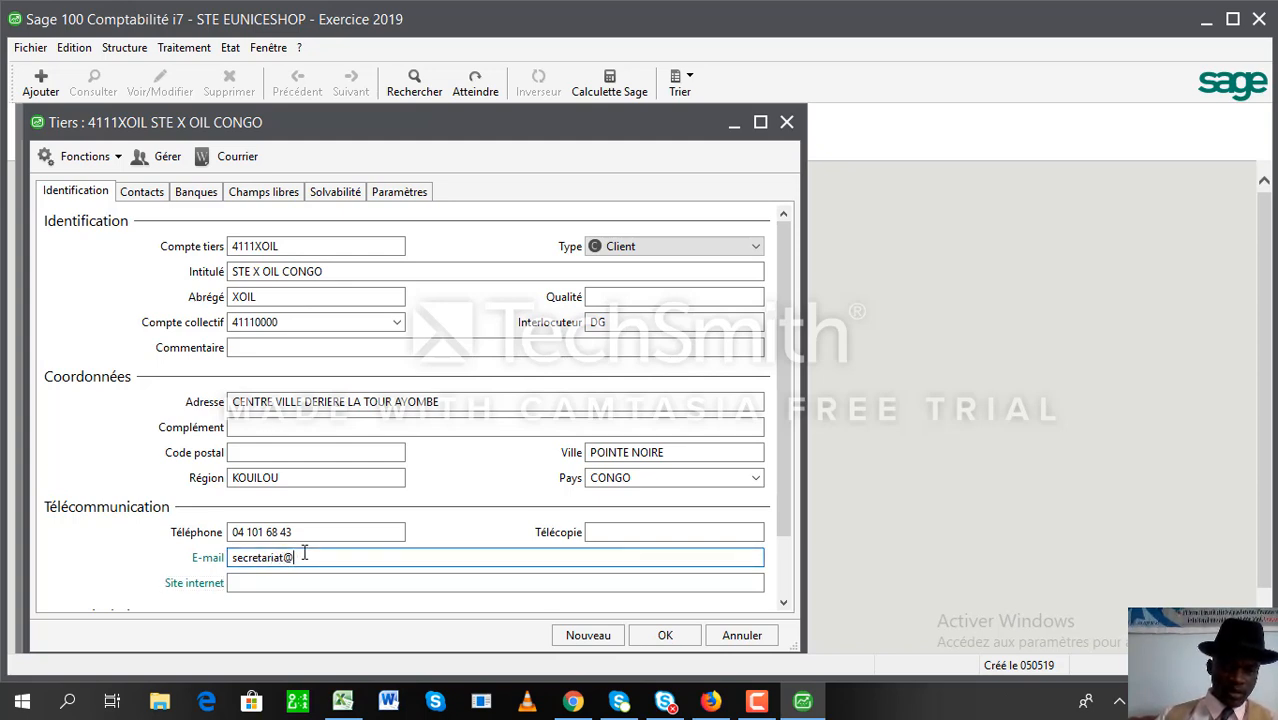
text(xoil)
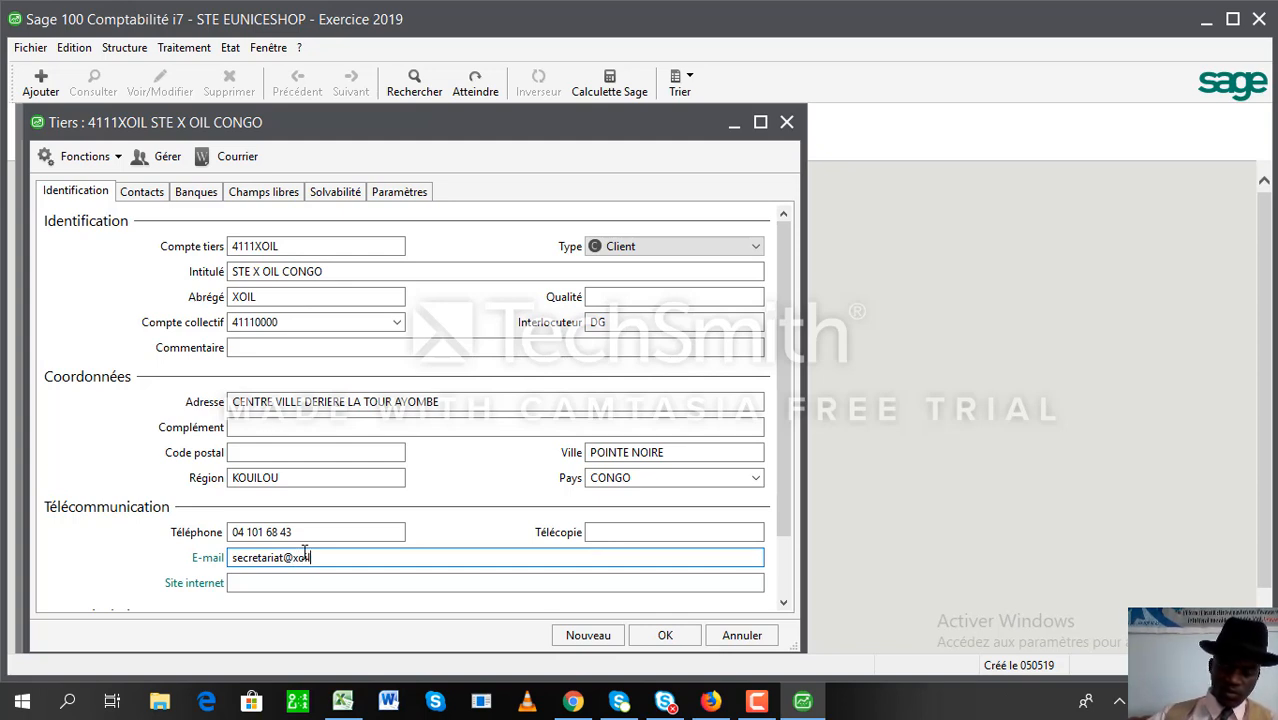
text(.cg)
key(Tab)
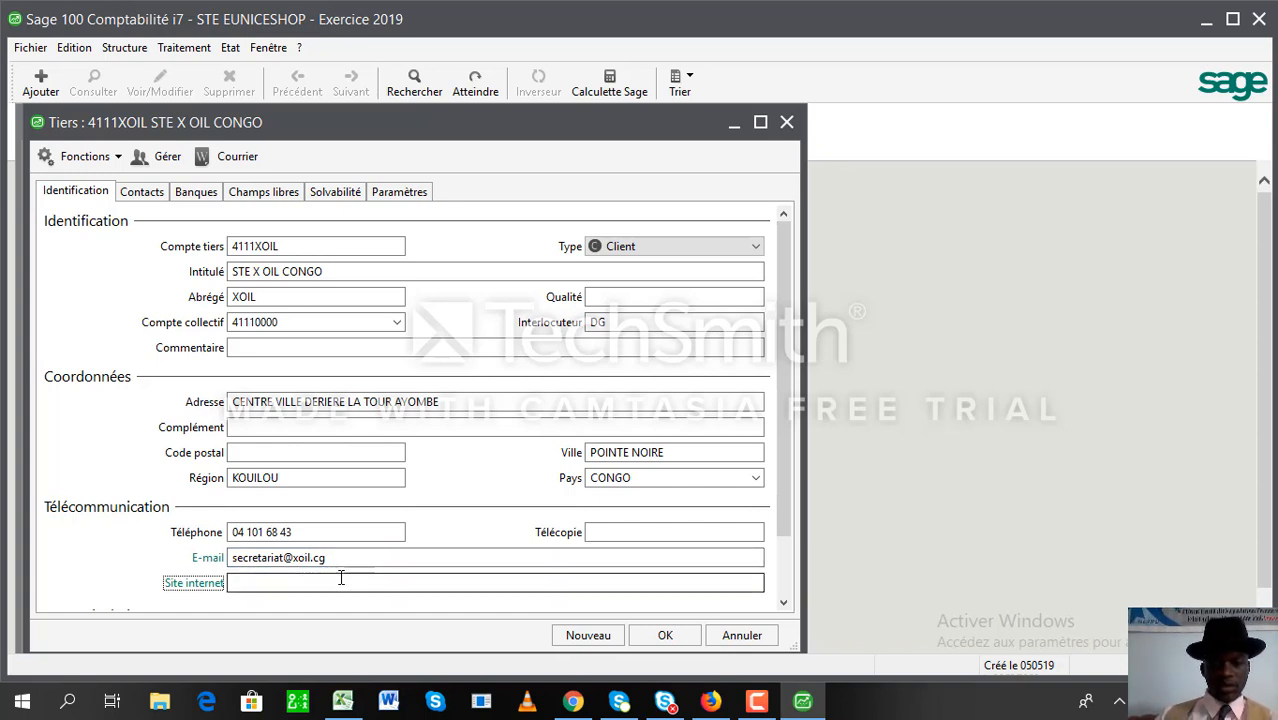
click(341, 578)
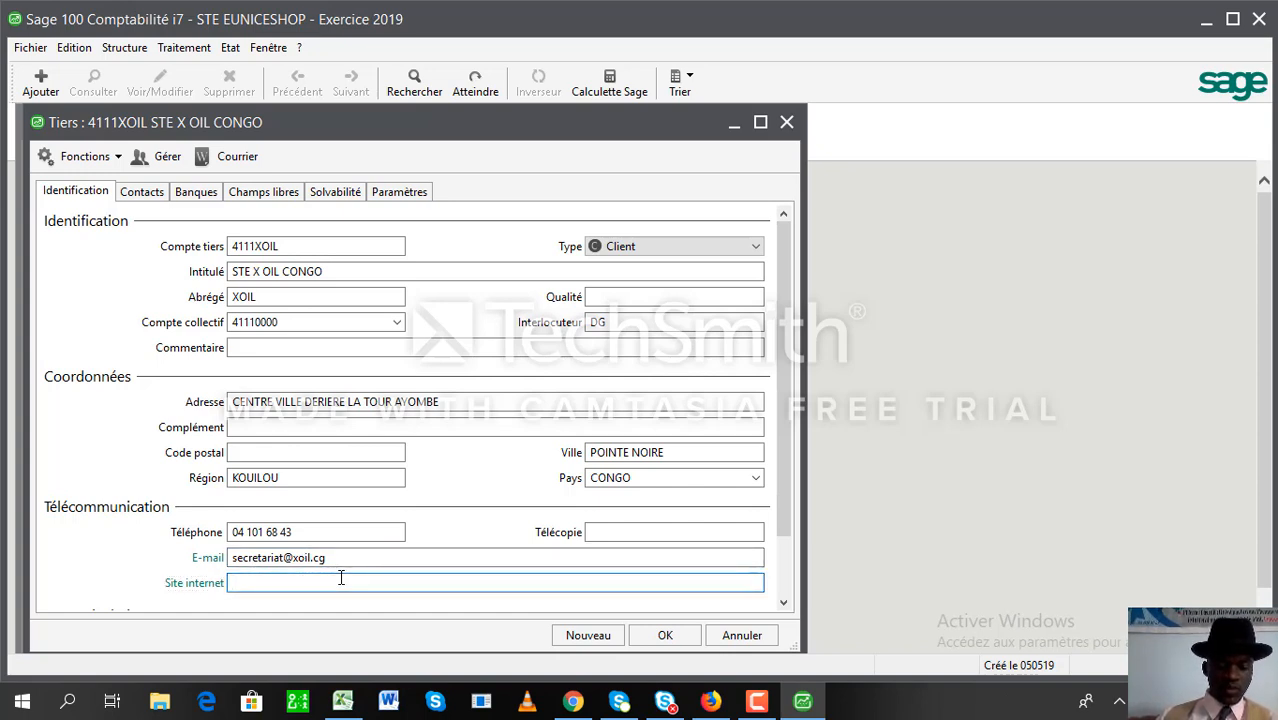
text(www.)
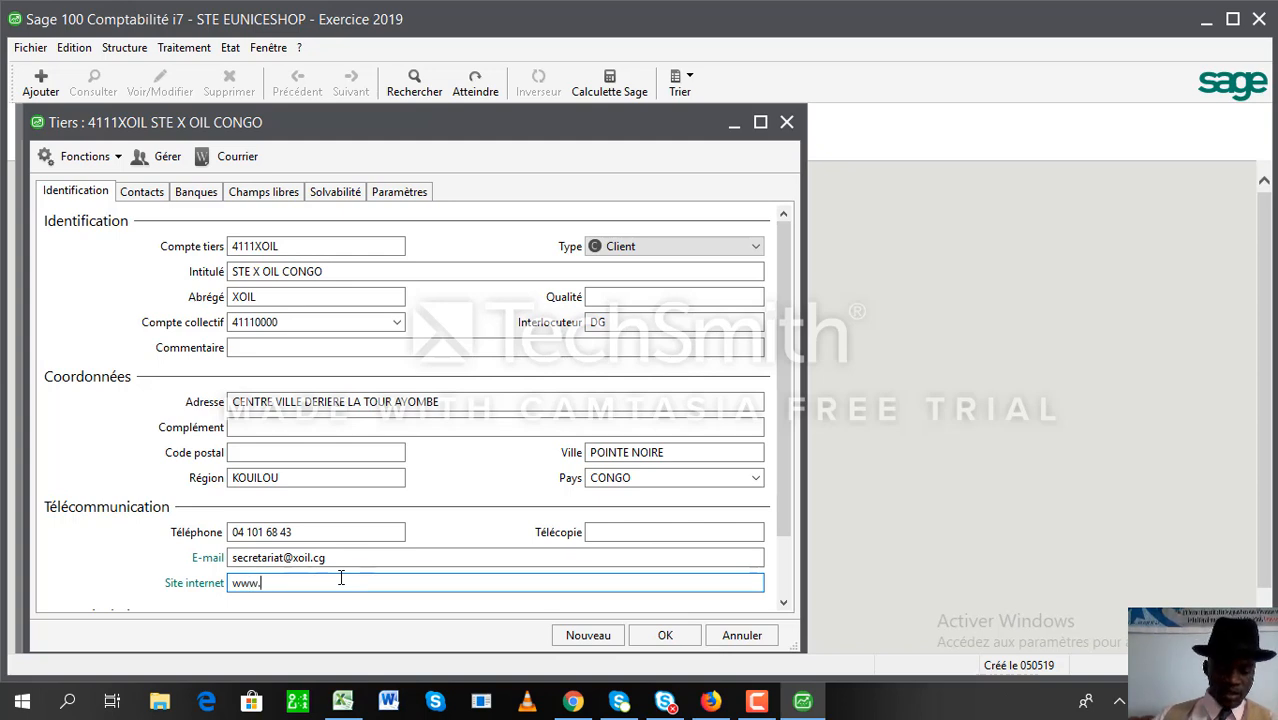
text(xoil.)
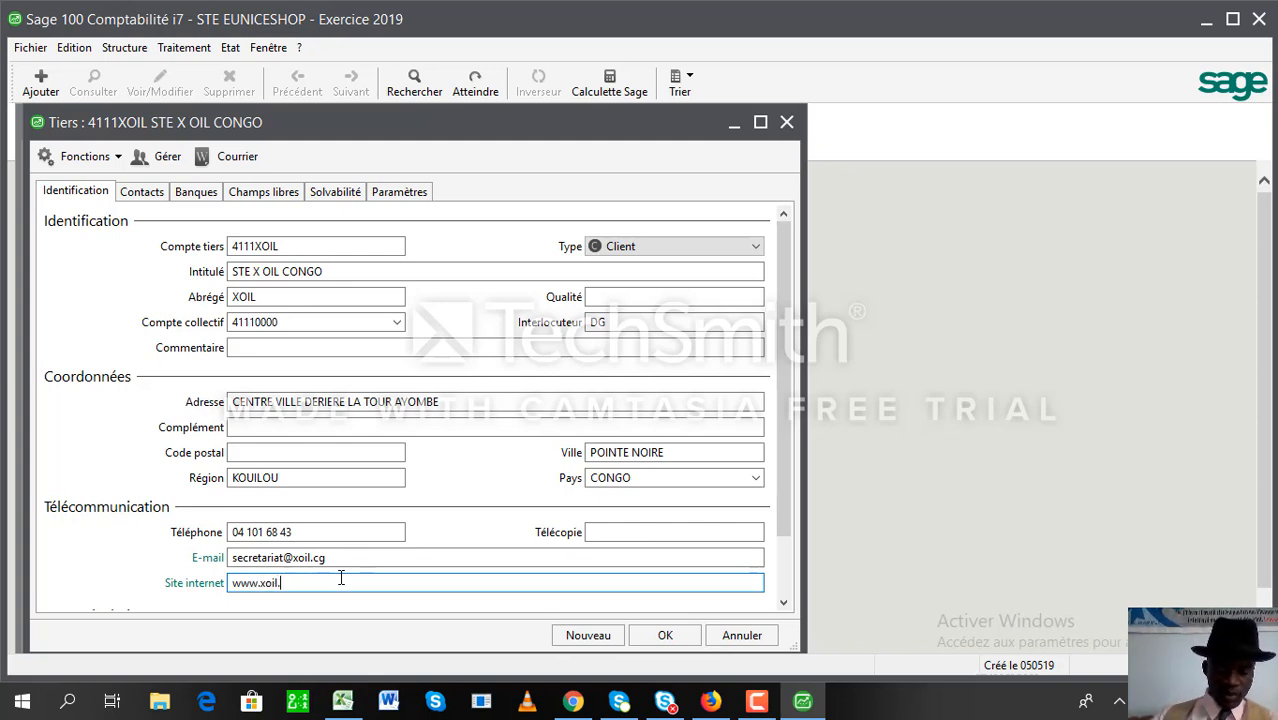
text(cg)
key(Tab)
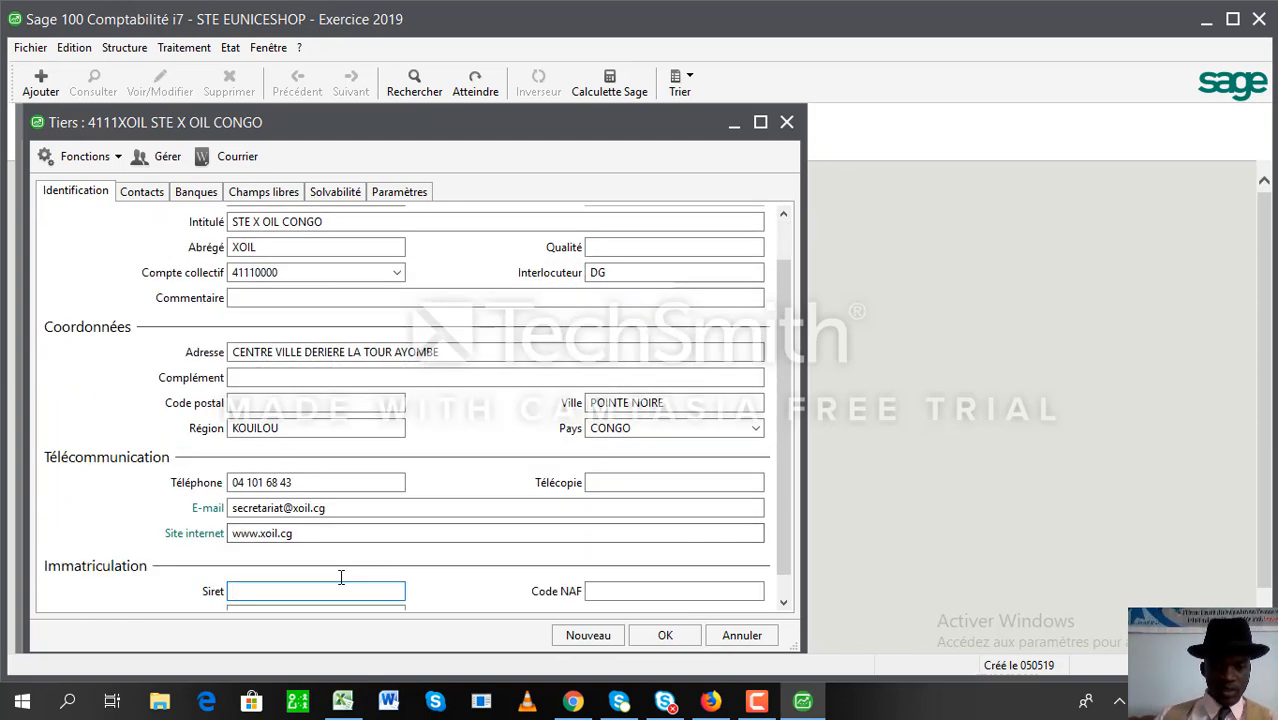
click(315, 532)
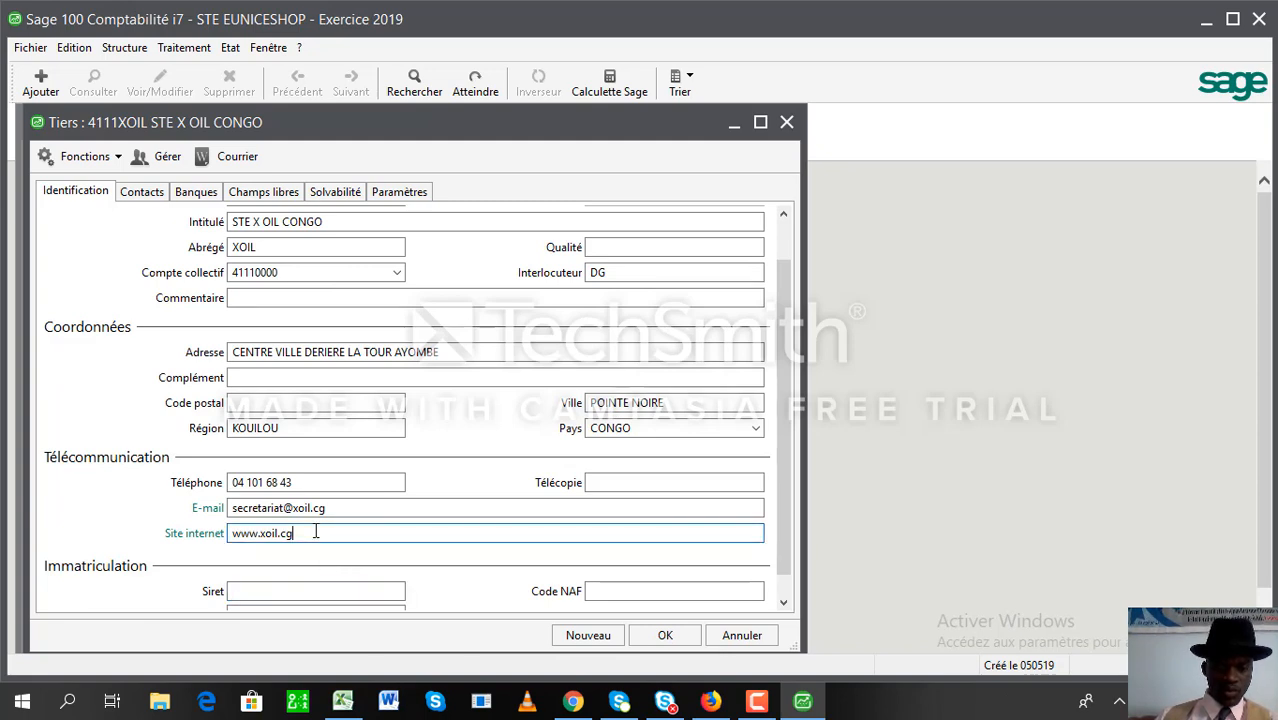
key(BackSpace)
key(BackSpace)
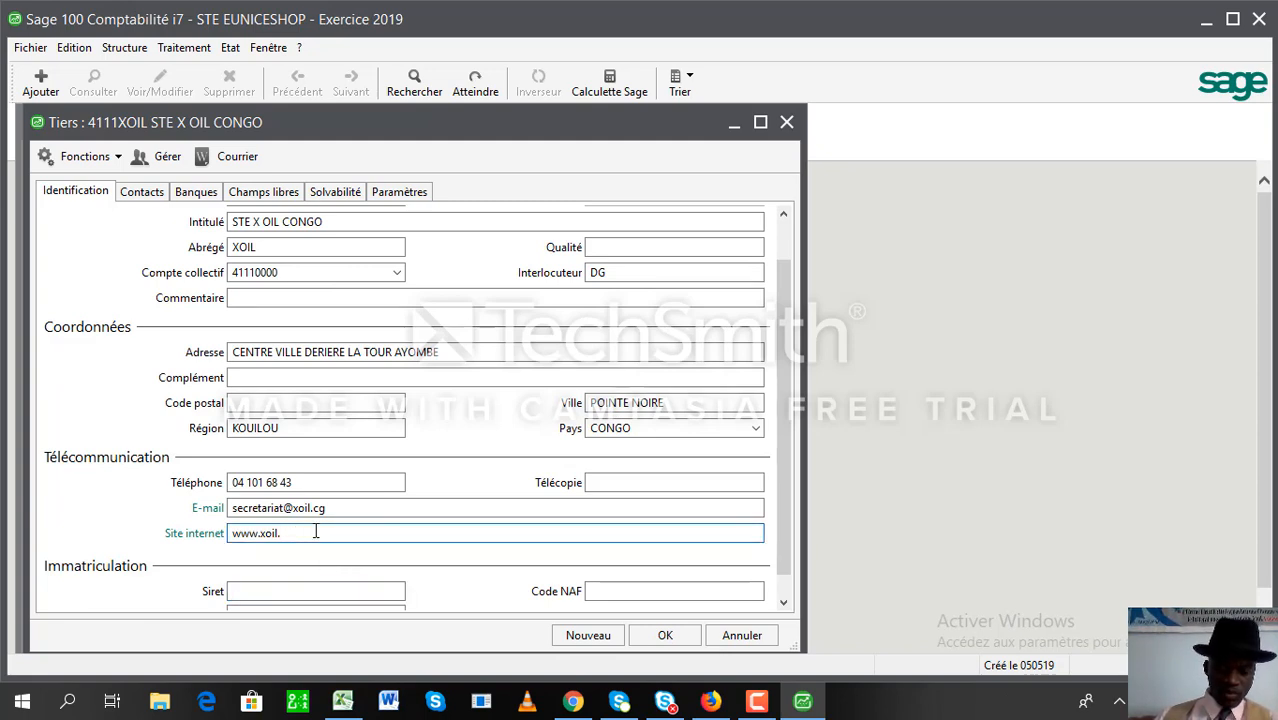
text(com)
key(Tab)
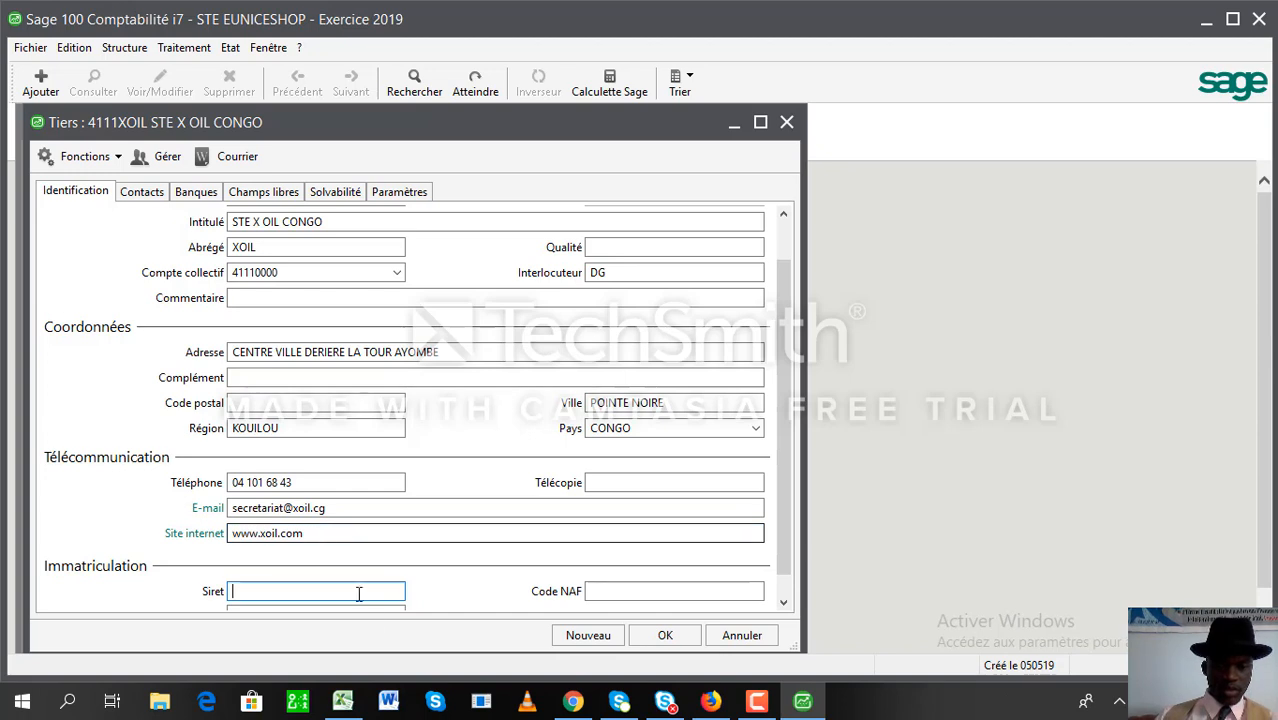
click(783, 604)
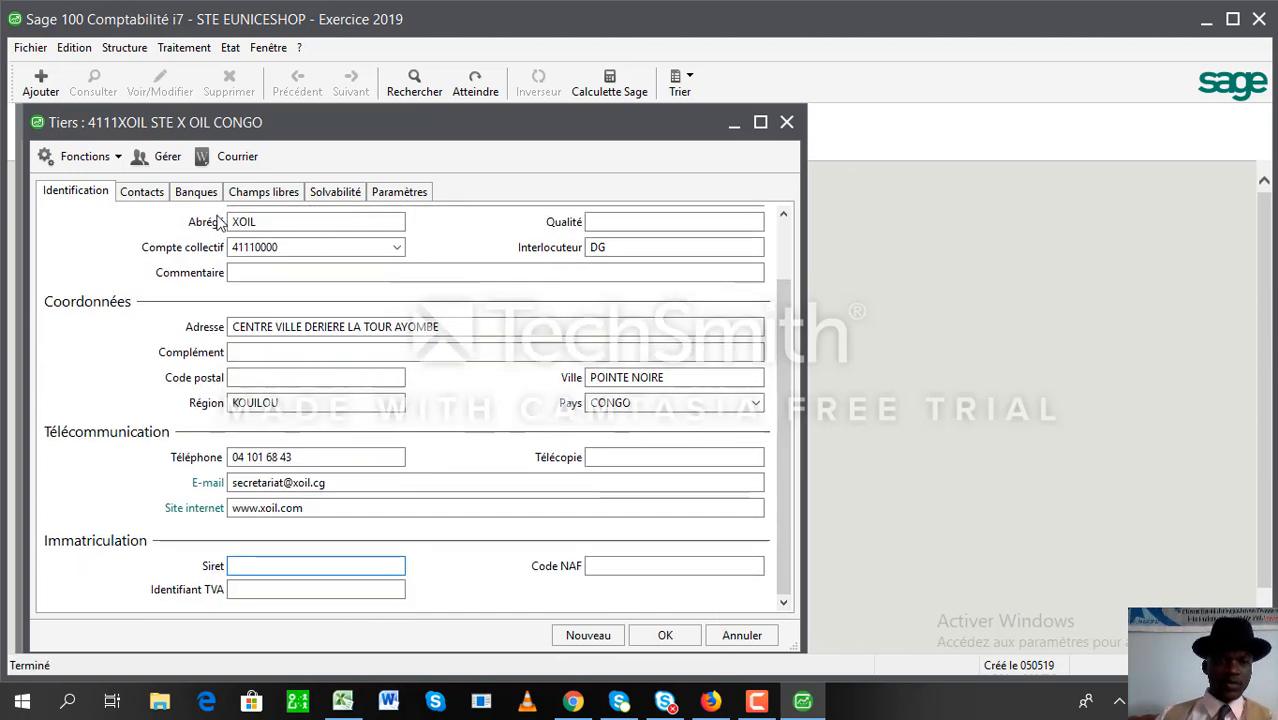
- On opening Contacts, agree to create collective account 41110000, then close its window
click(142, 193)
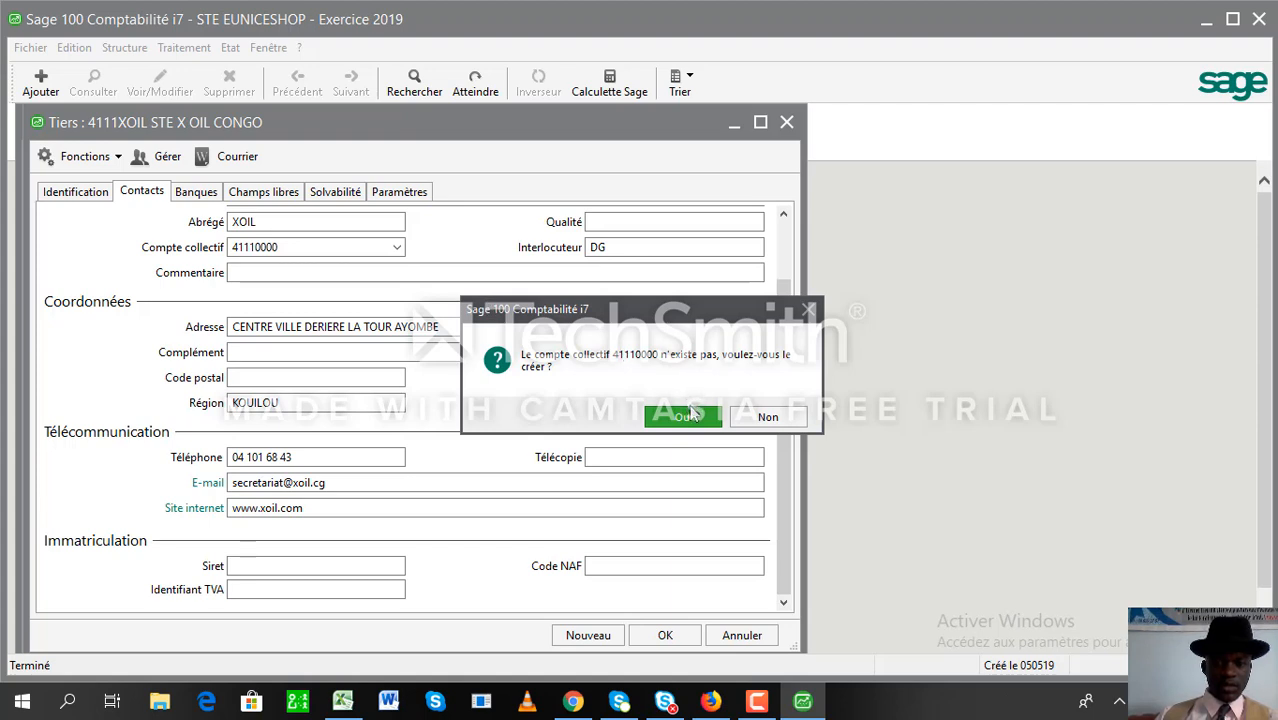
click(688, 416)
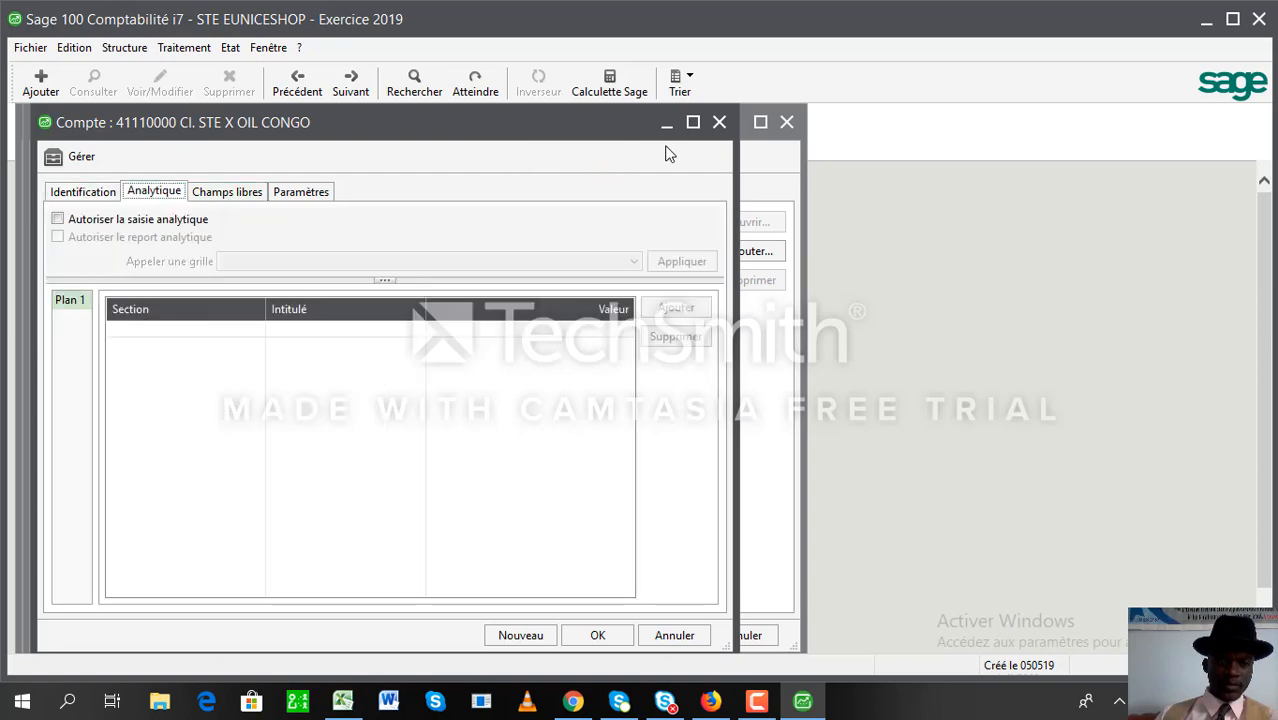
click(719, 122)
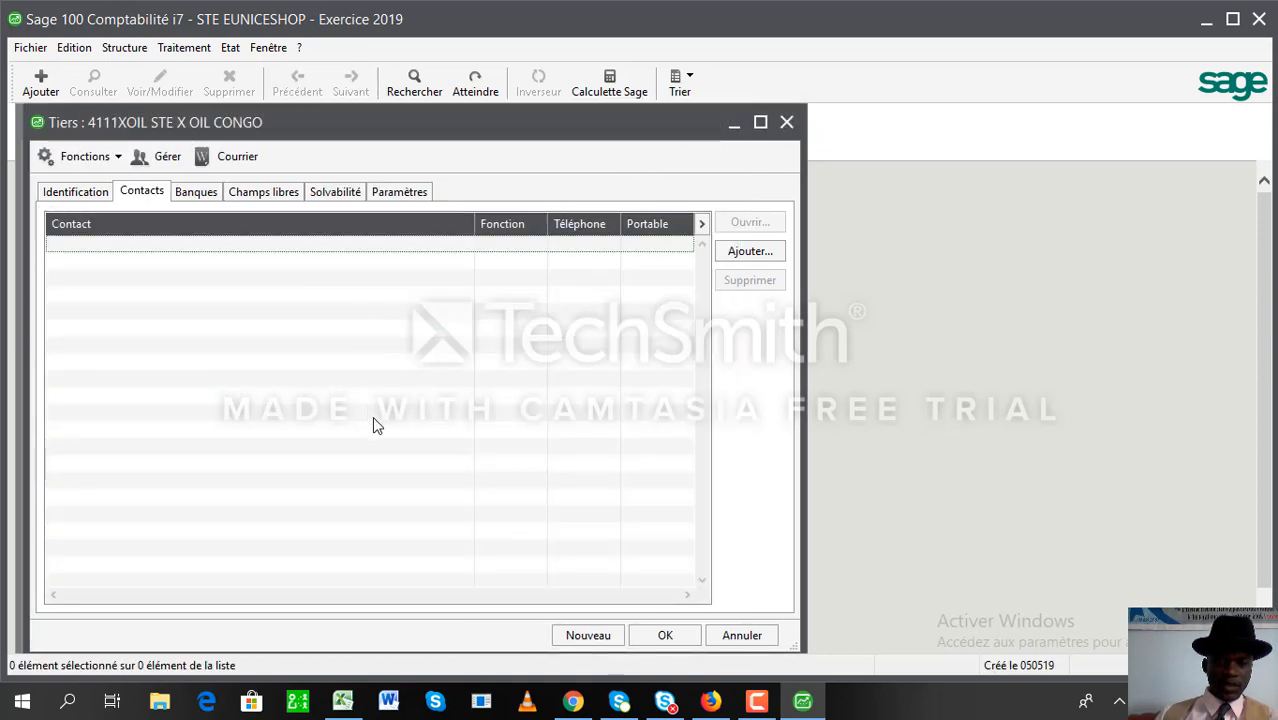
- Clear the Tiers form with Nouveau to begin another third-party account
click(588, 635)
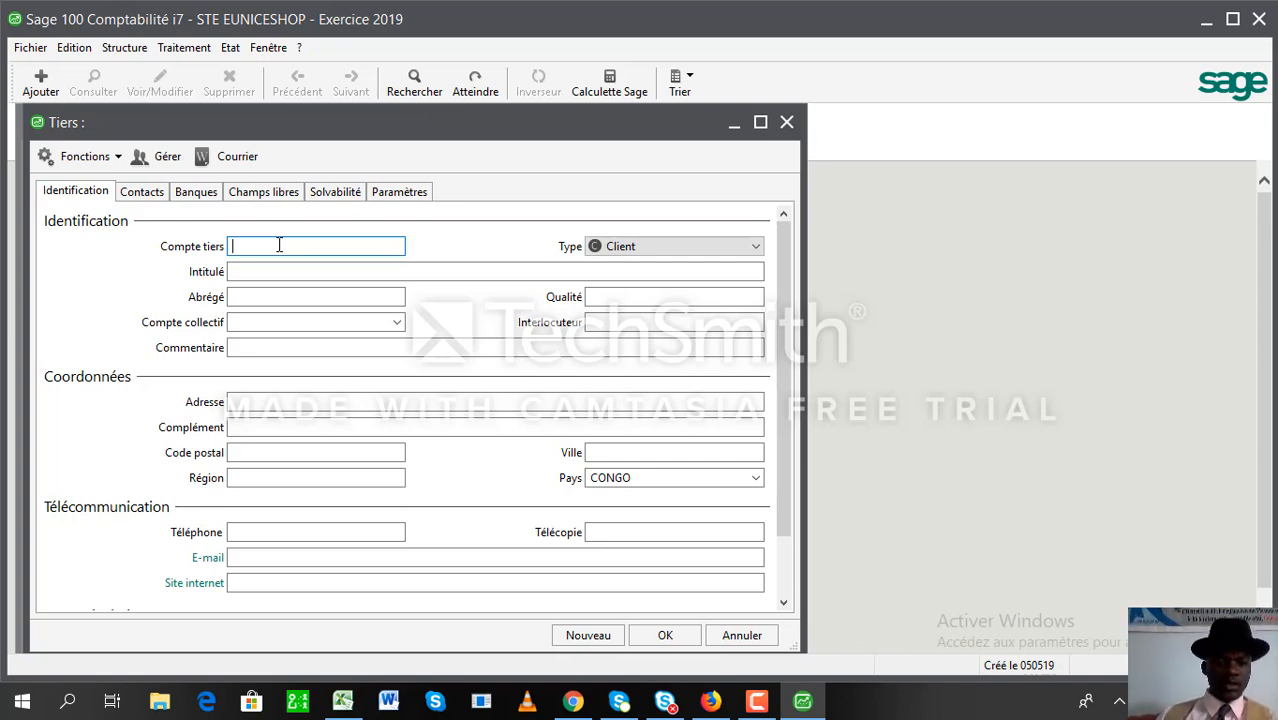
- Enter client account code 4111XOILCONGO with the title XOILCONGO in capitals
text(411)
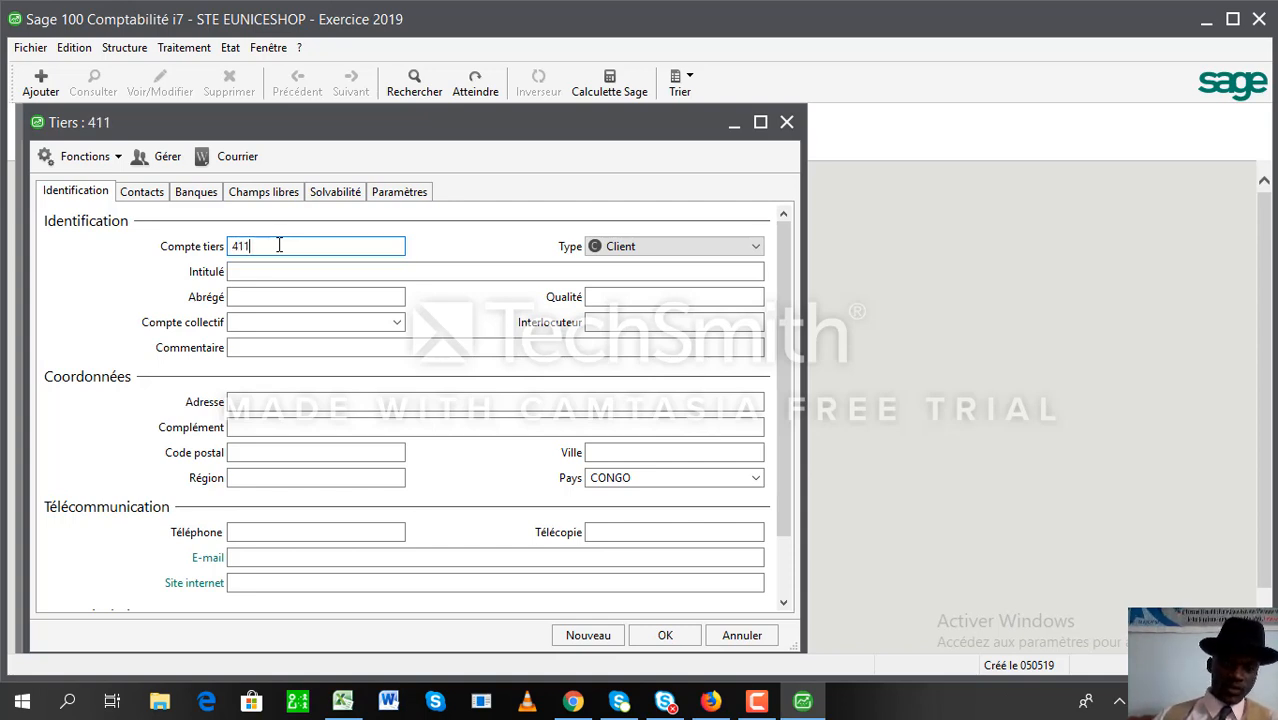
text(1)
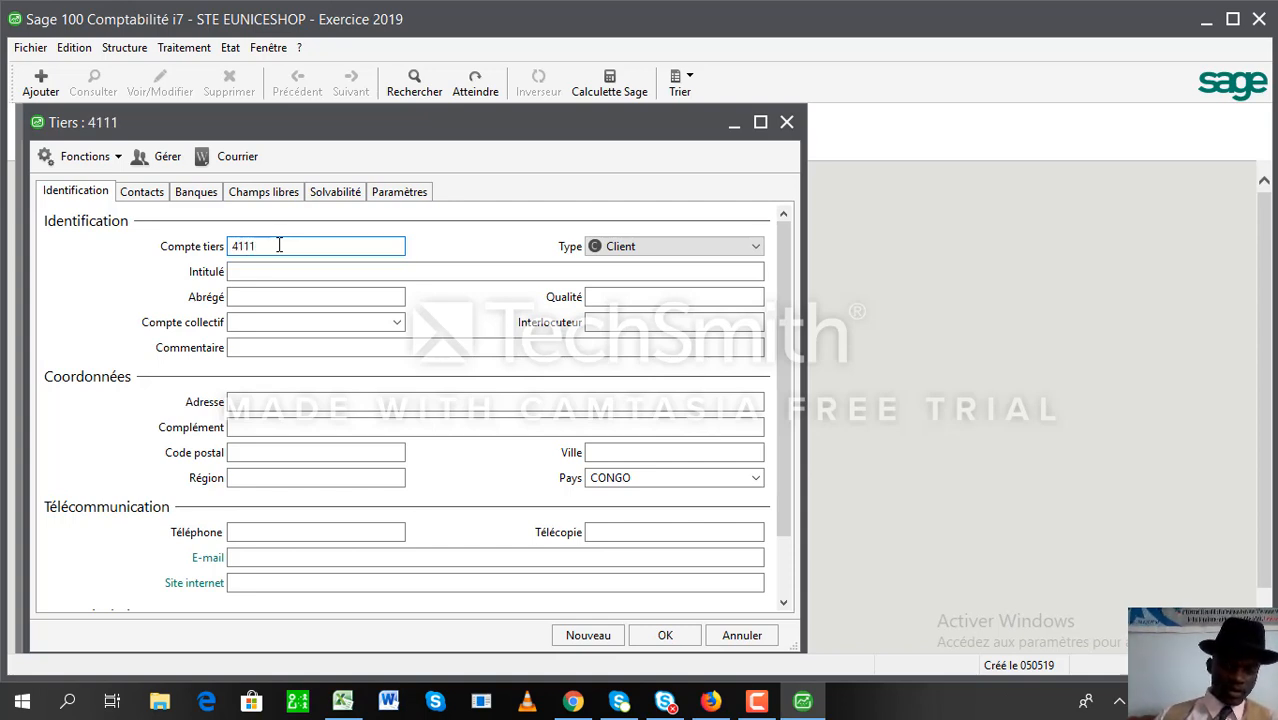
text(XOILCONGO)
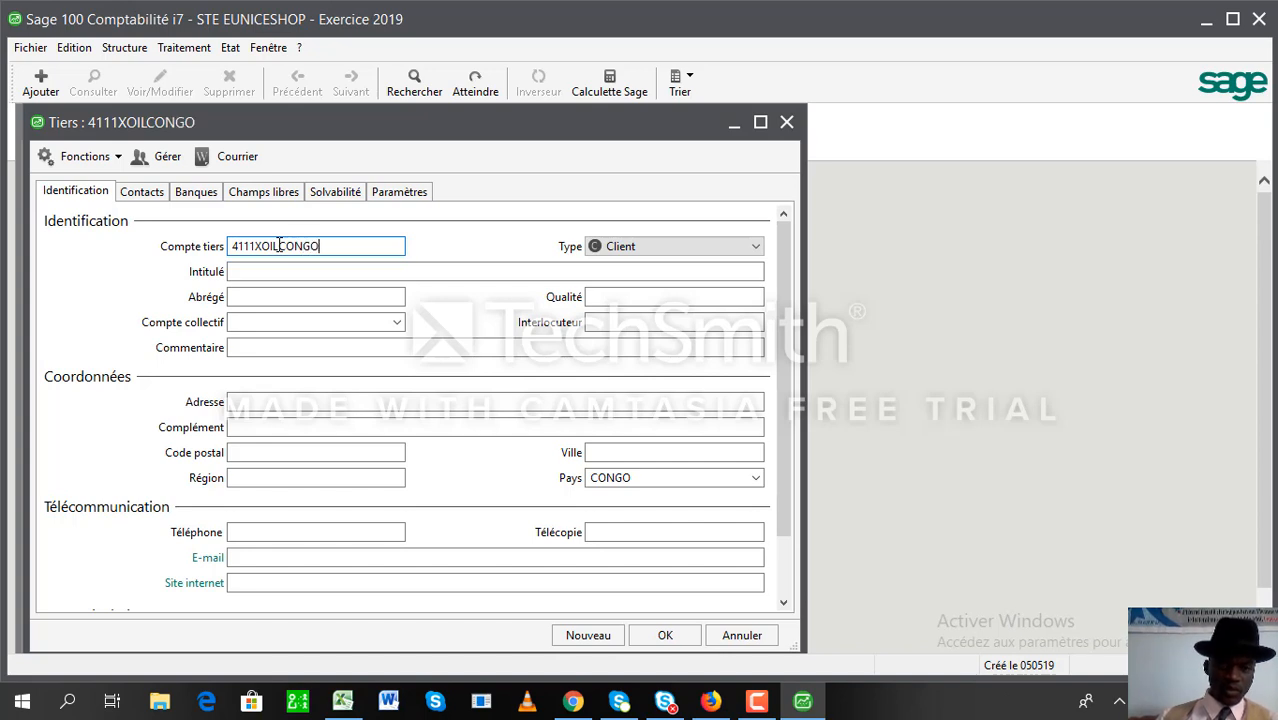
key(Tab)
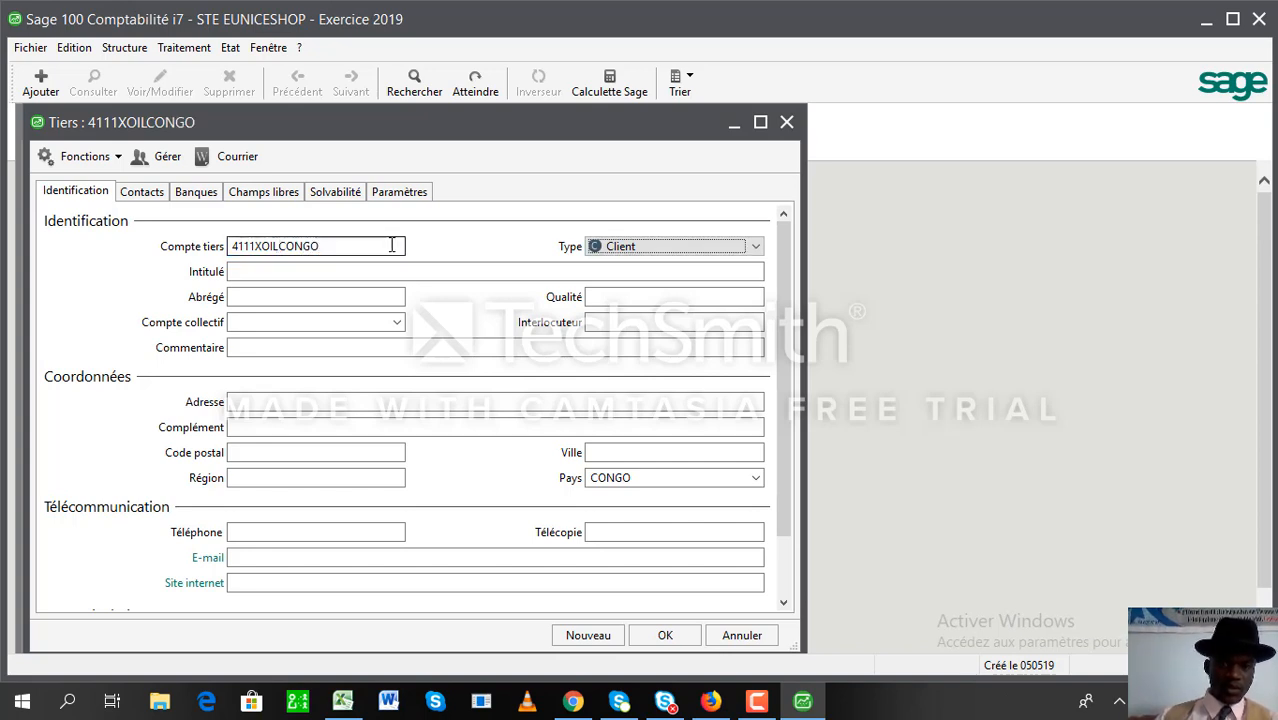
click(313, 274)
text(xoilcong)
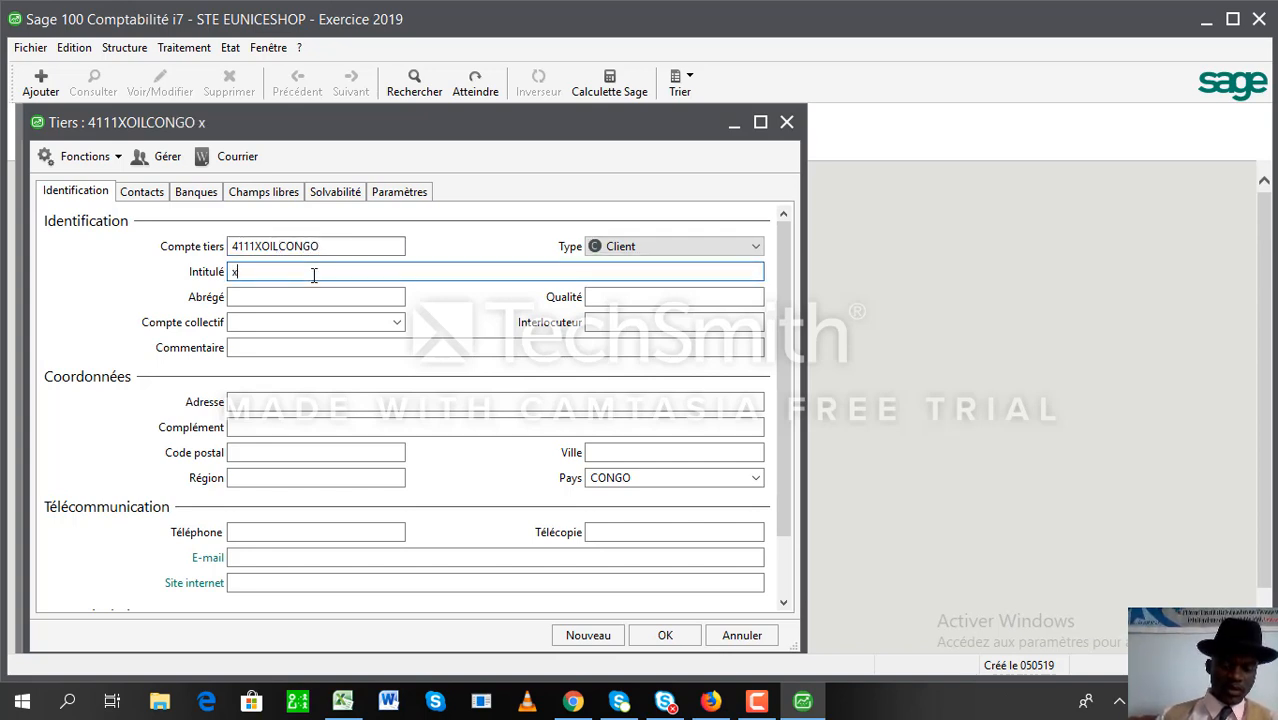
text(o)
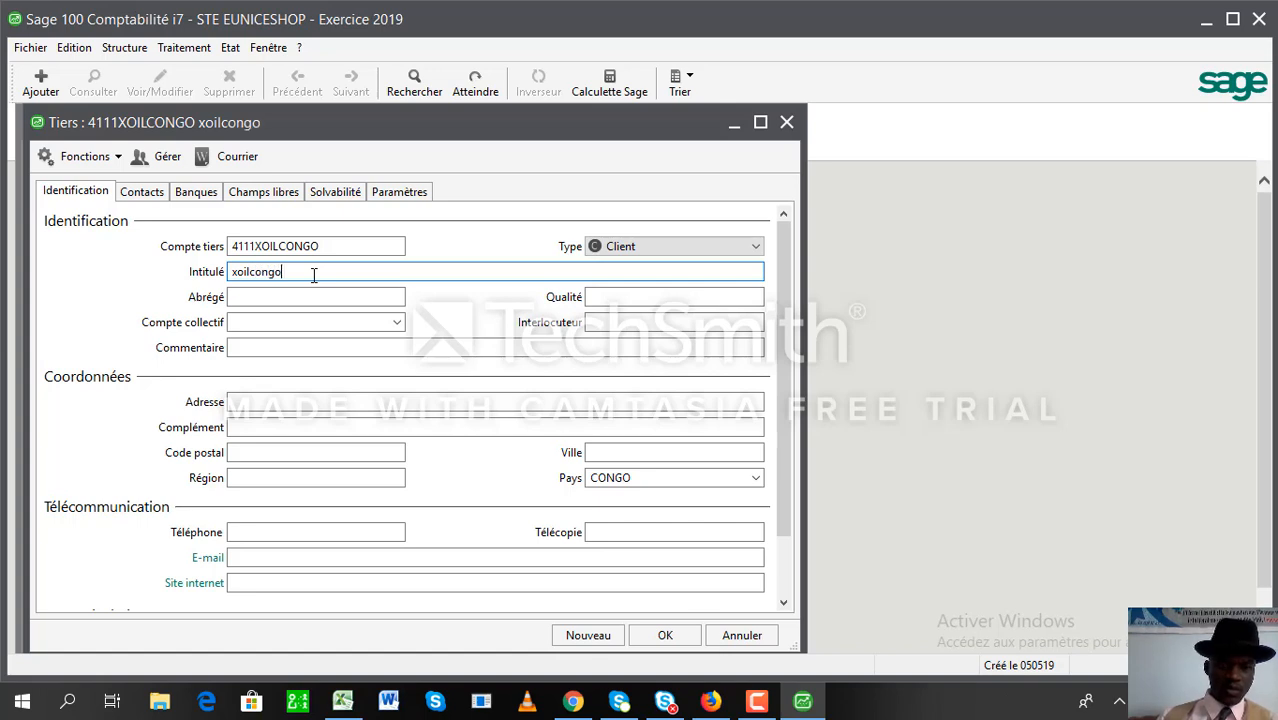
key(BackSpace)
key(BackSpace)
key(BackSpace)
key(BackSpace)
key(BackSpace)
key(BackSpace)
key(BackSpace)
key(BackSpace)
key(BackSpace)
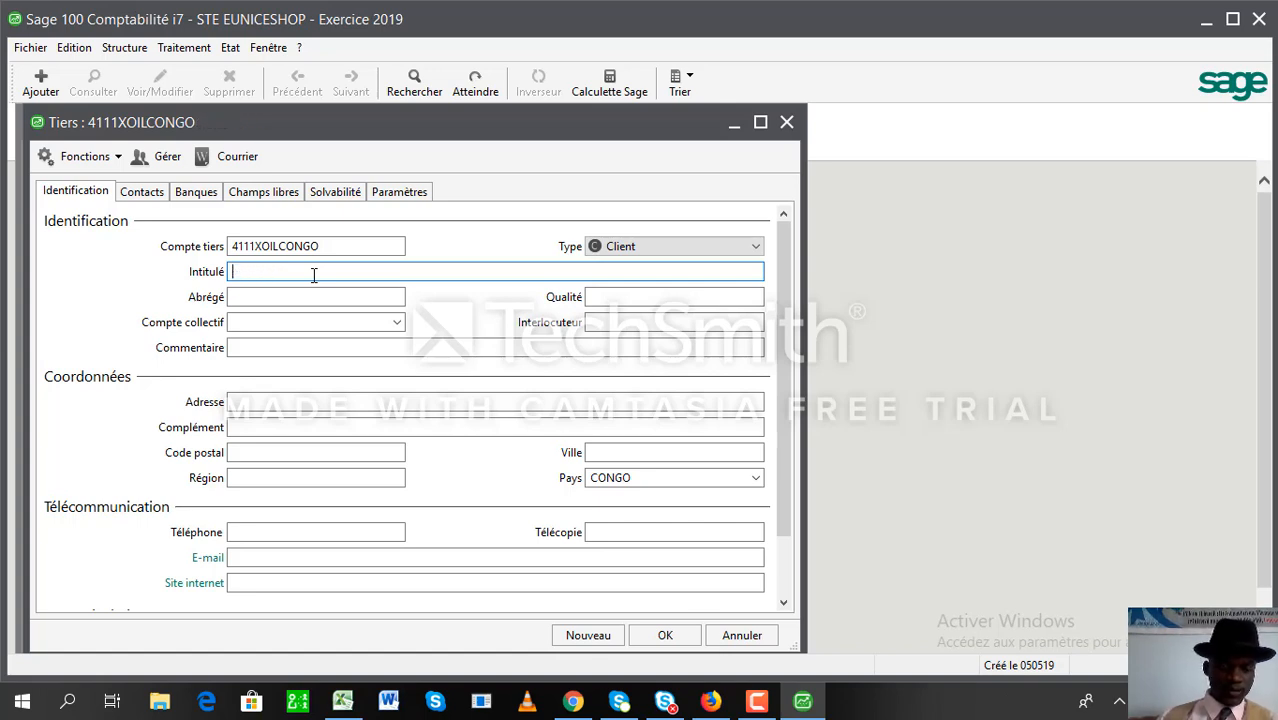
text(XOILC)
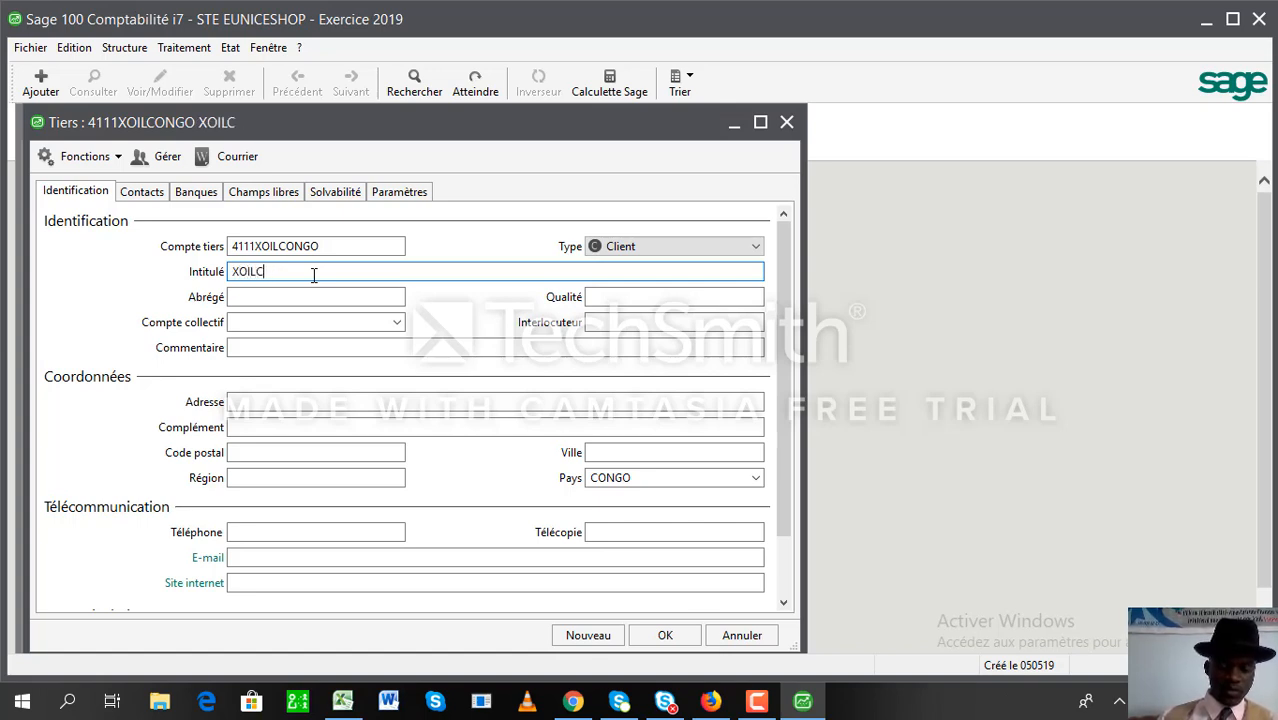
text(ONGO)
key(Tab)
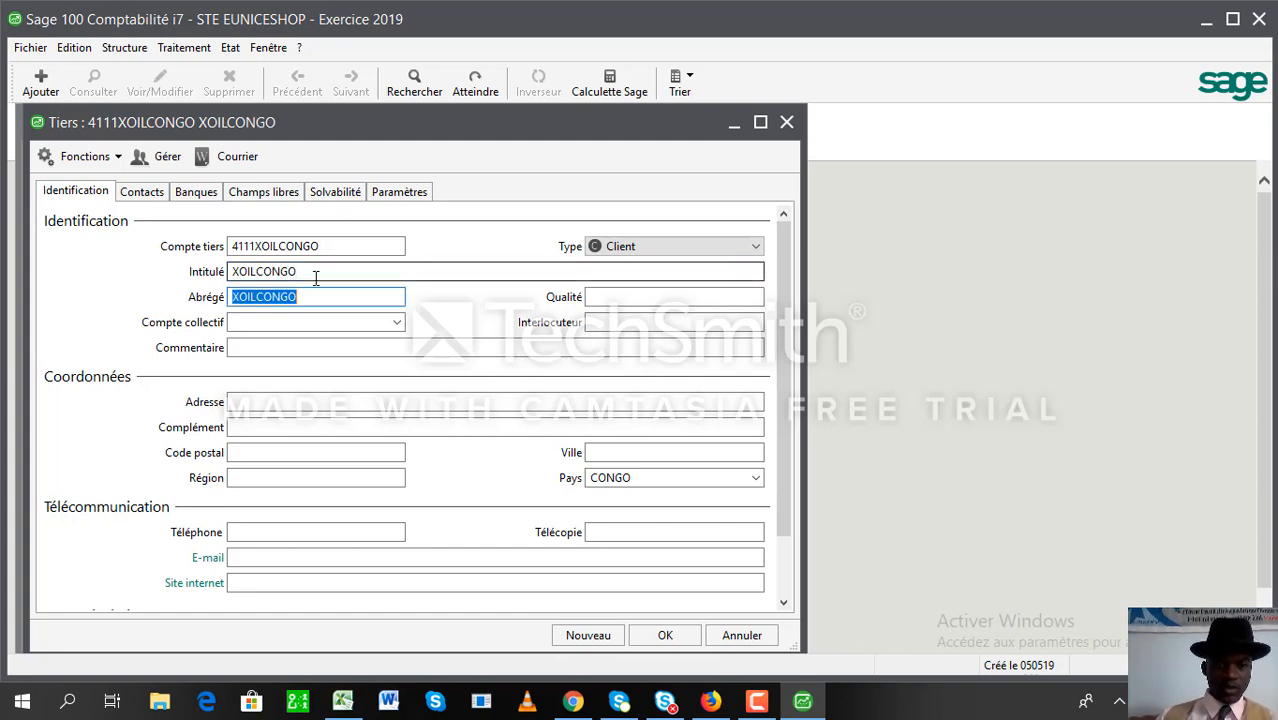
- Set the client's collective account to 41100000
click(397, 322)
click(398, 324)
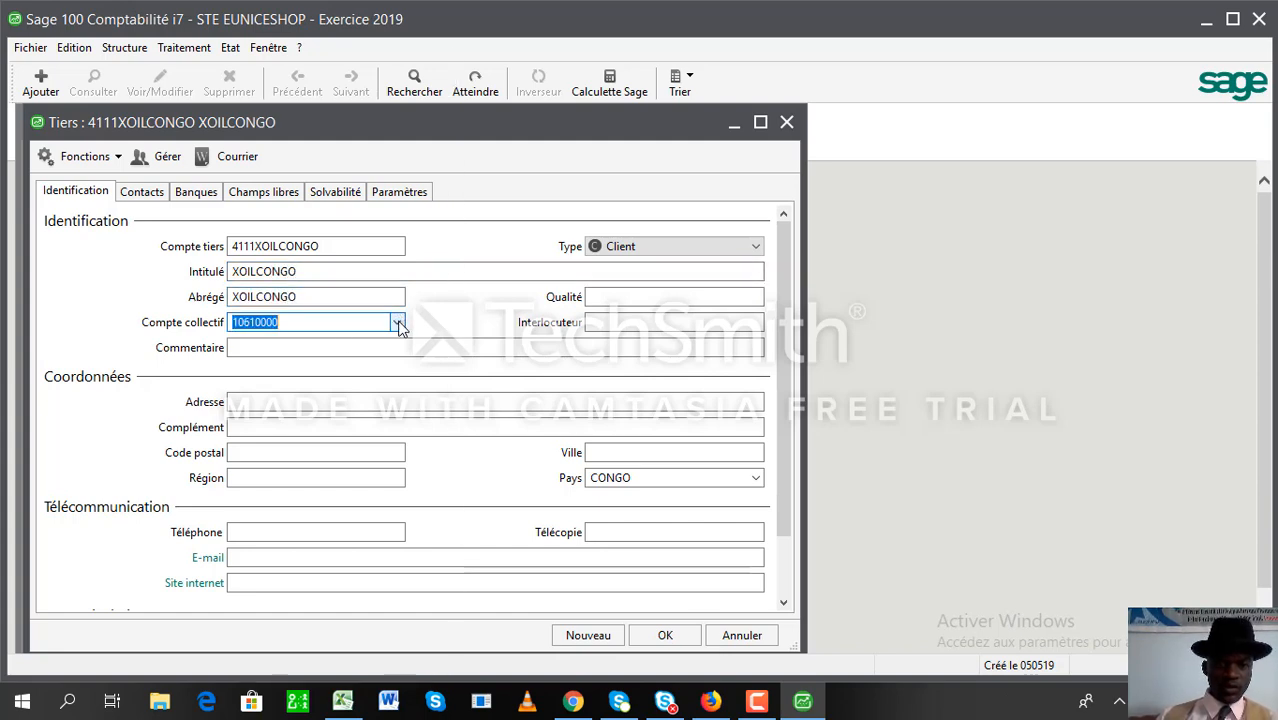
text(1)
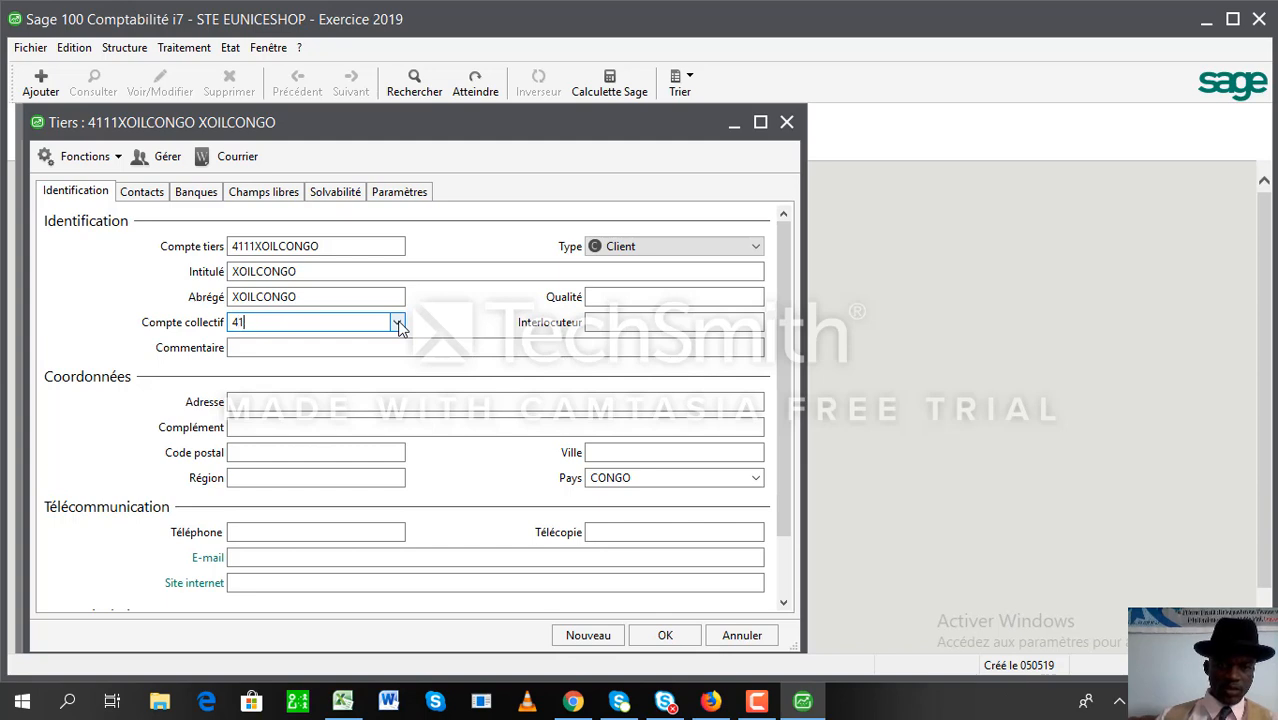
click(397, 322)
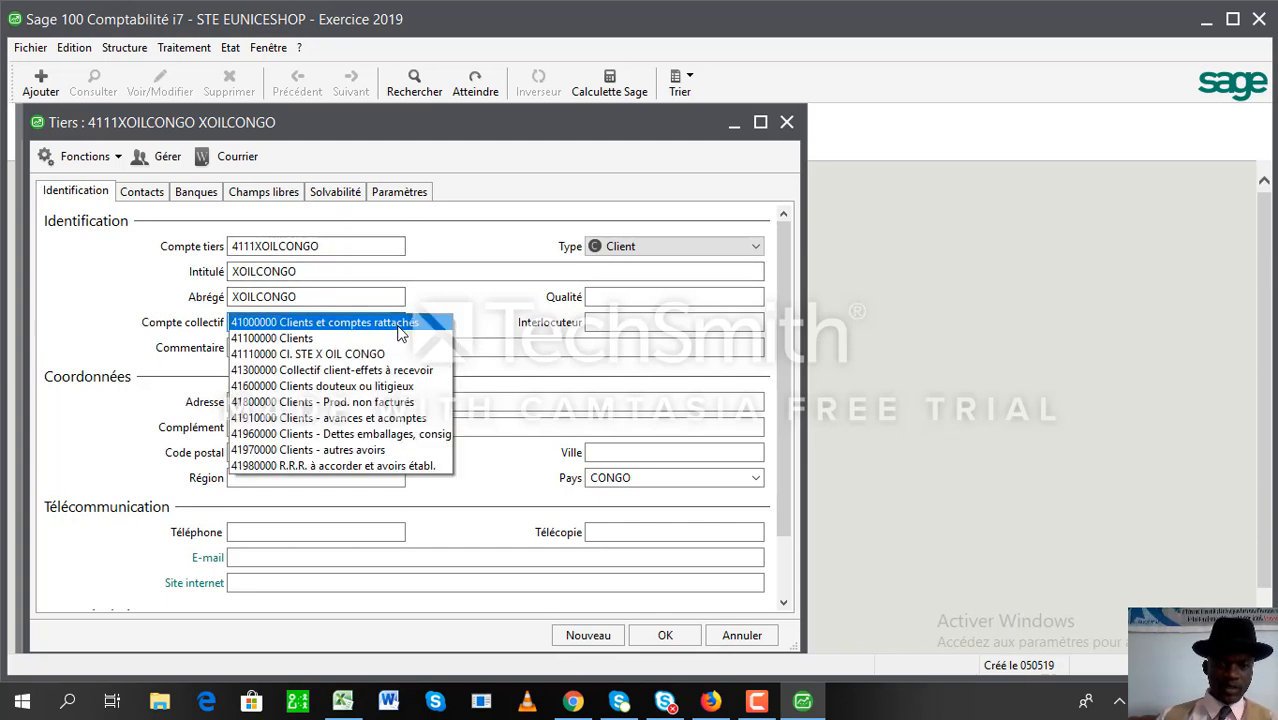
click(397, 324)
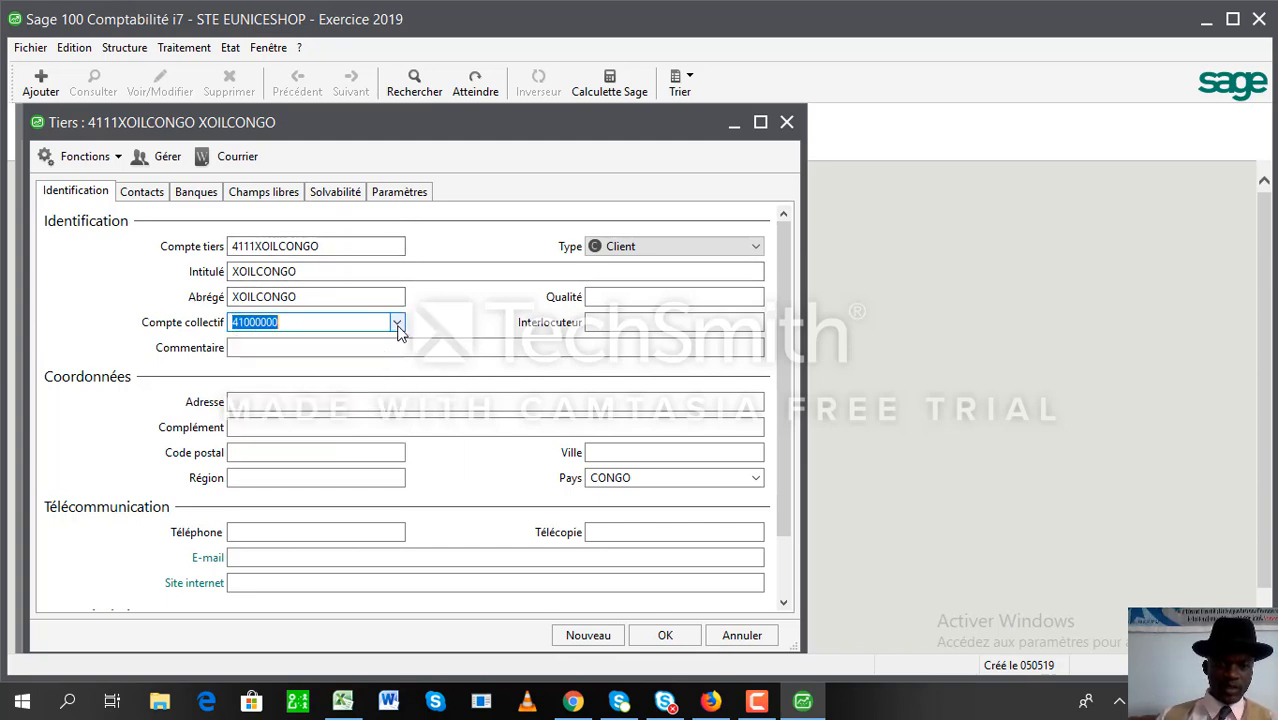
click(250, 322)
key(BackSpace)
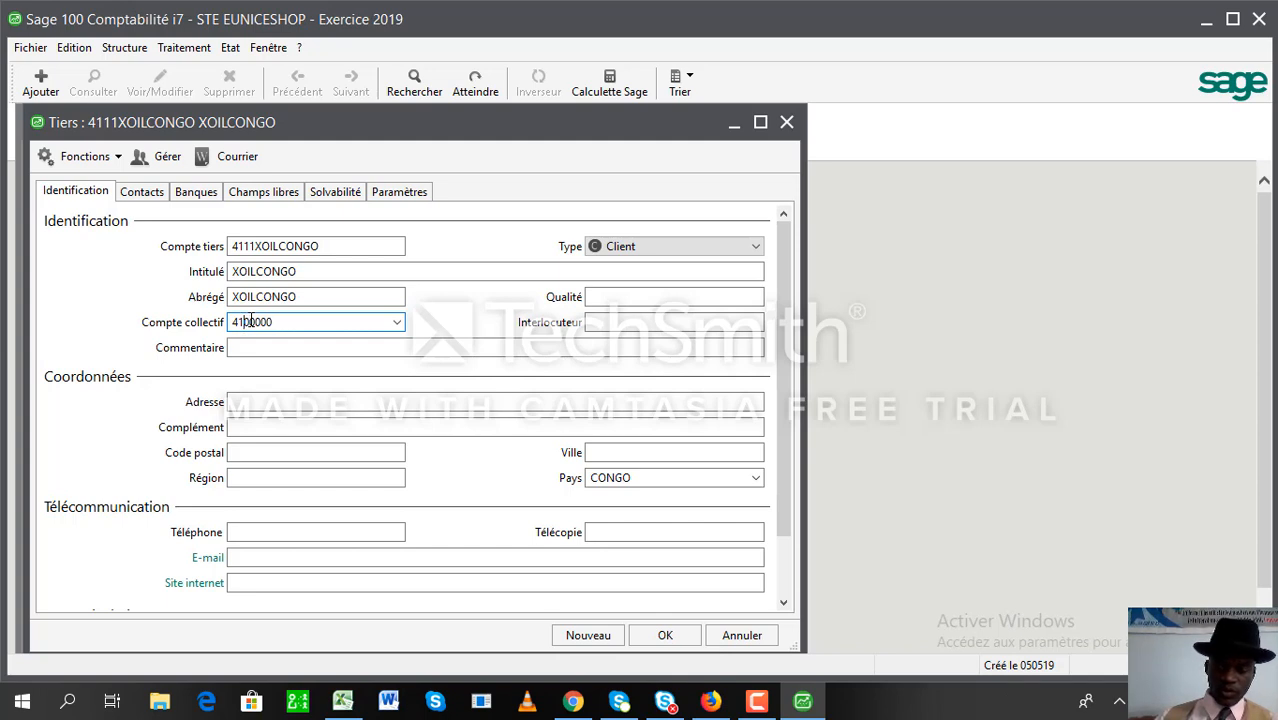
text(1)
key(Tab)
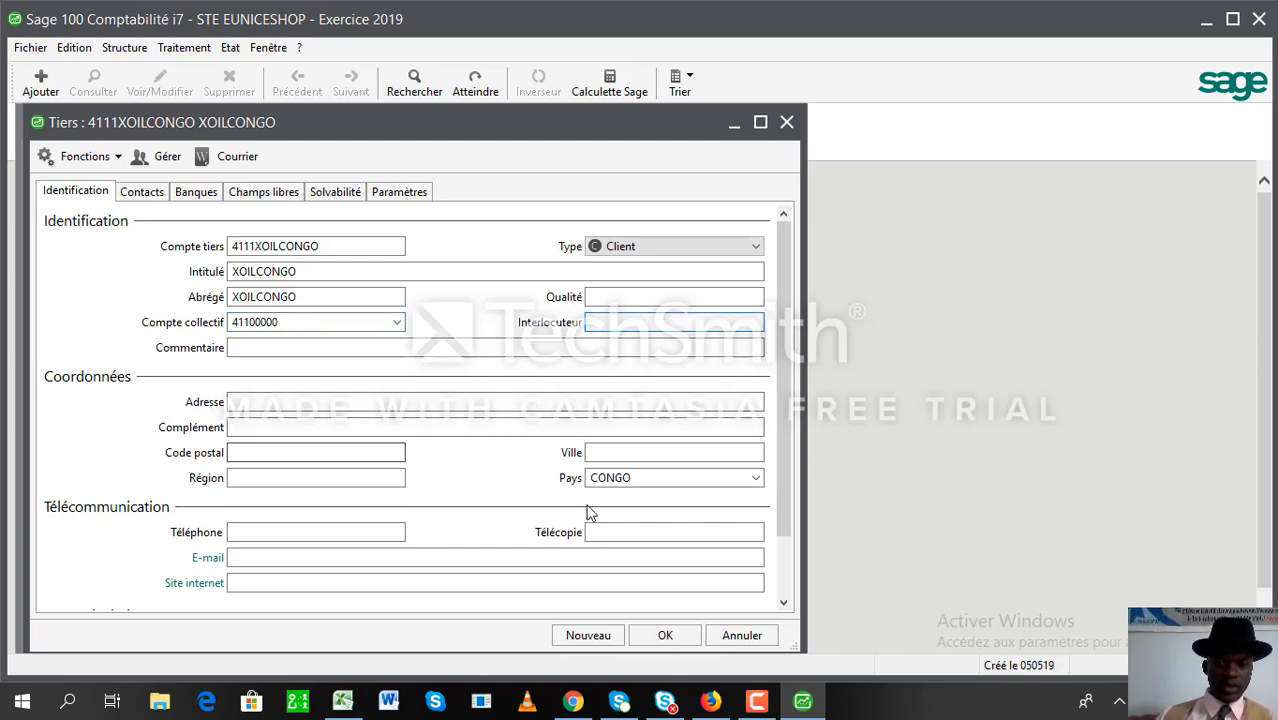
- Enter city POINTE NOIRE and region KOUILOU for the client
click(625, 451)
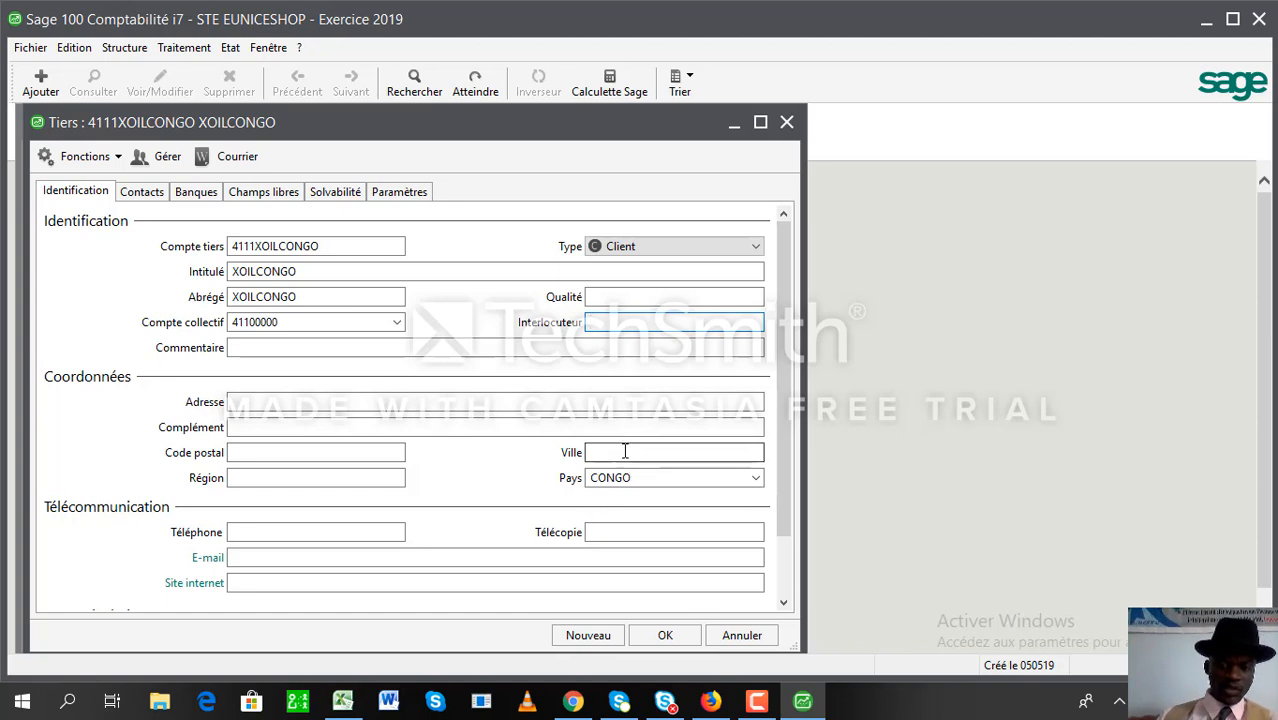
text(POI)
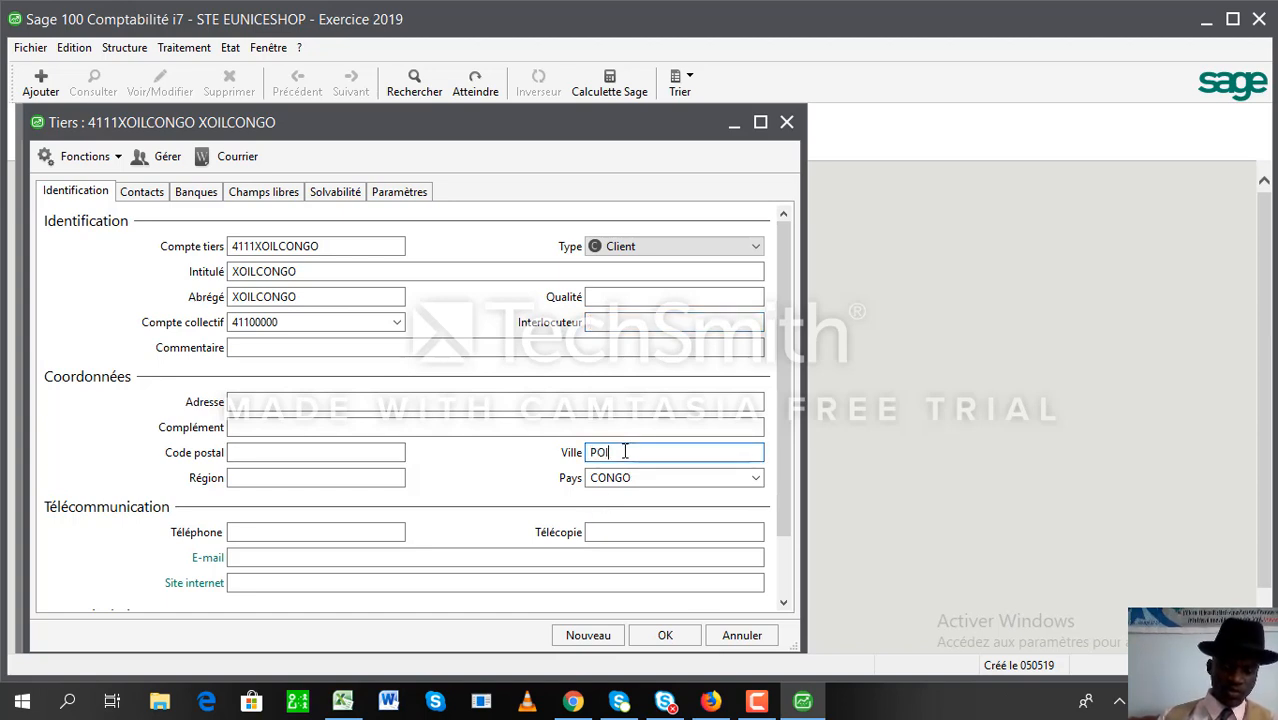
text(NTE NOIRE)
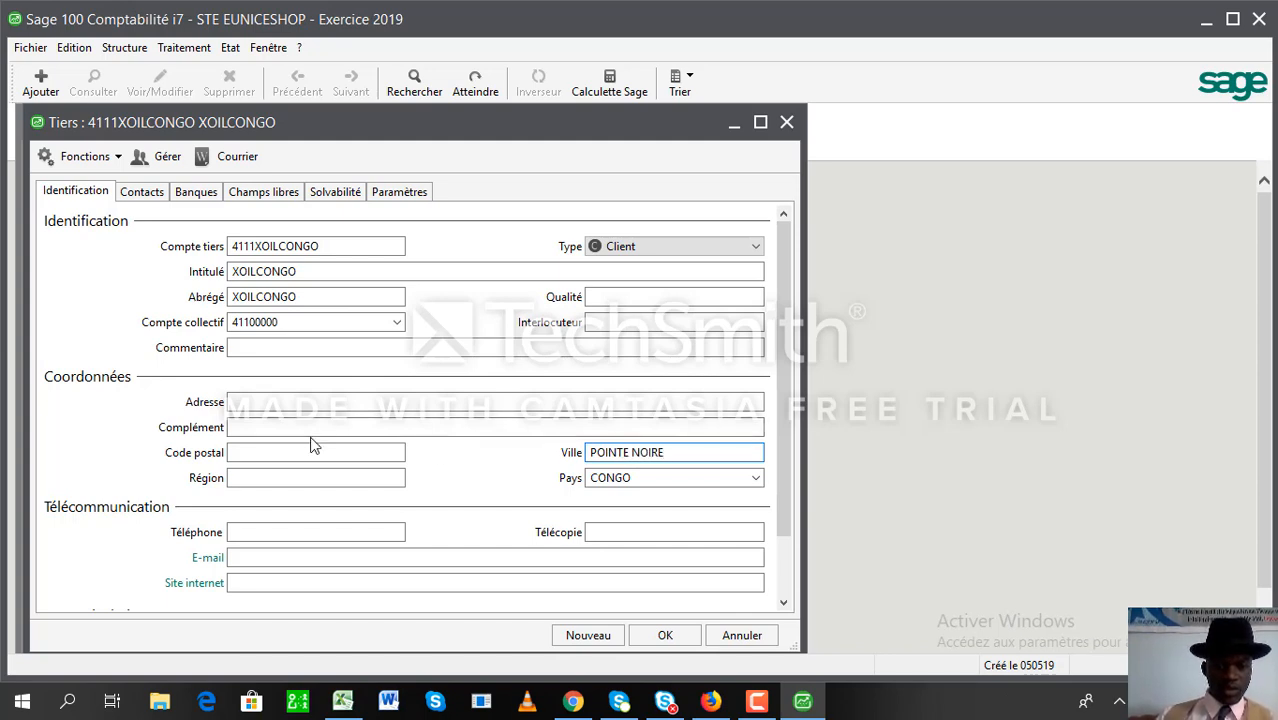
click(284, 478)
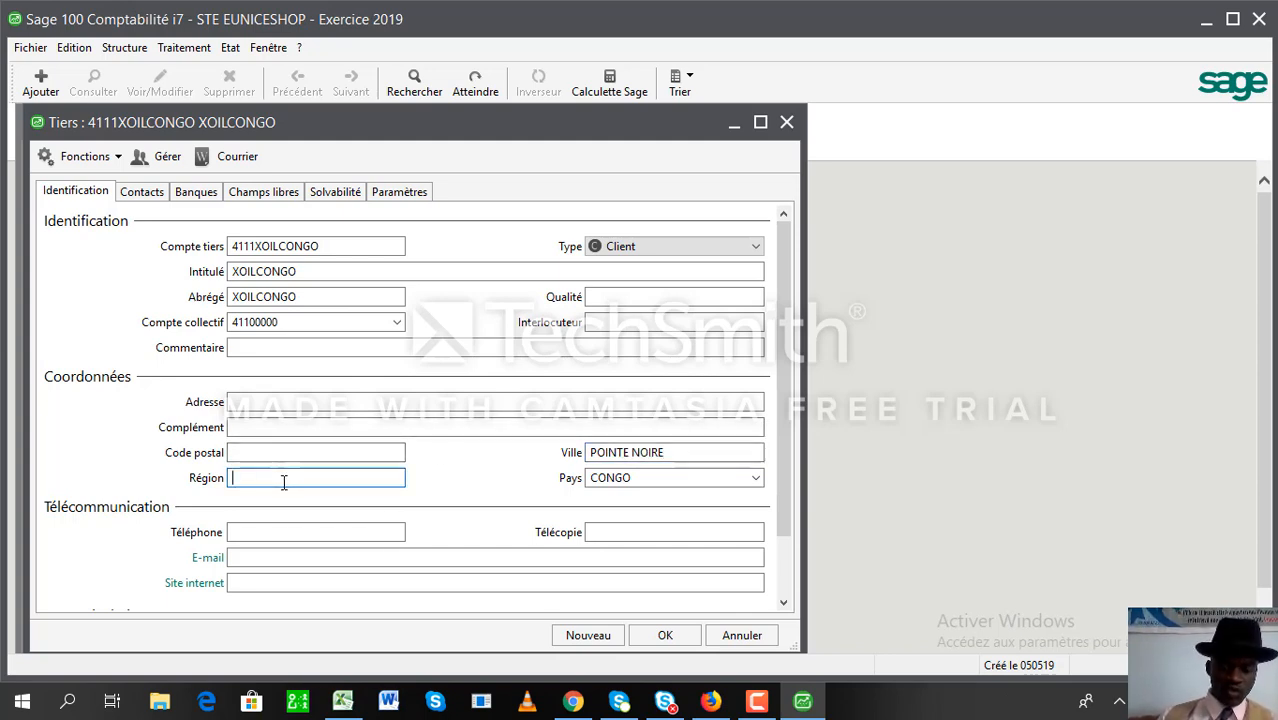
text(KOUILOU)
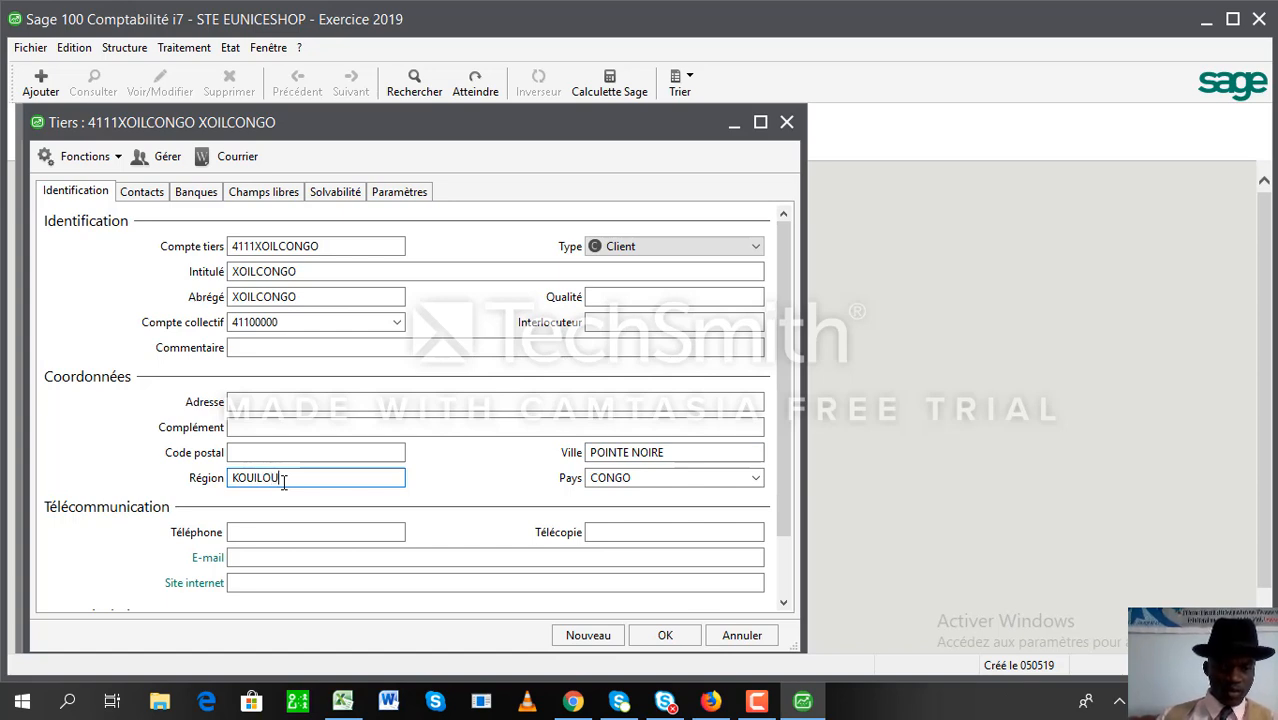
key(Tab)
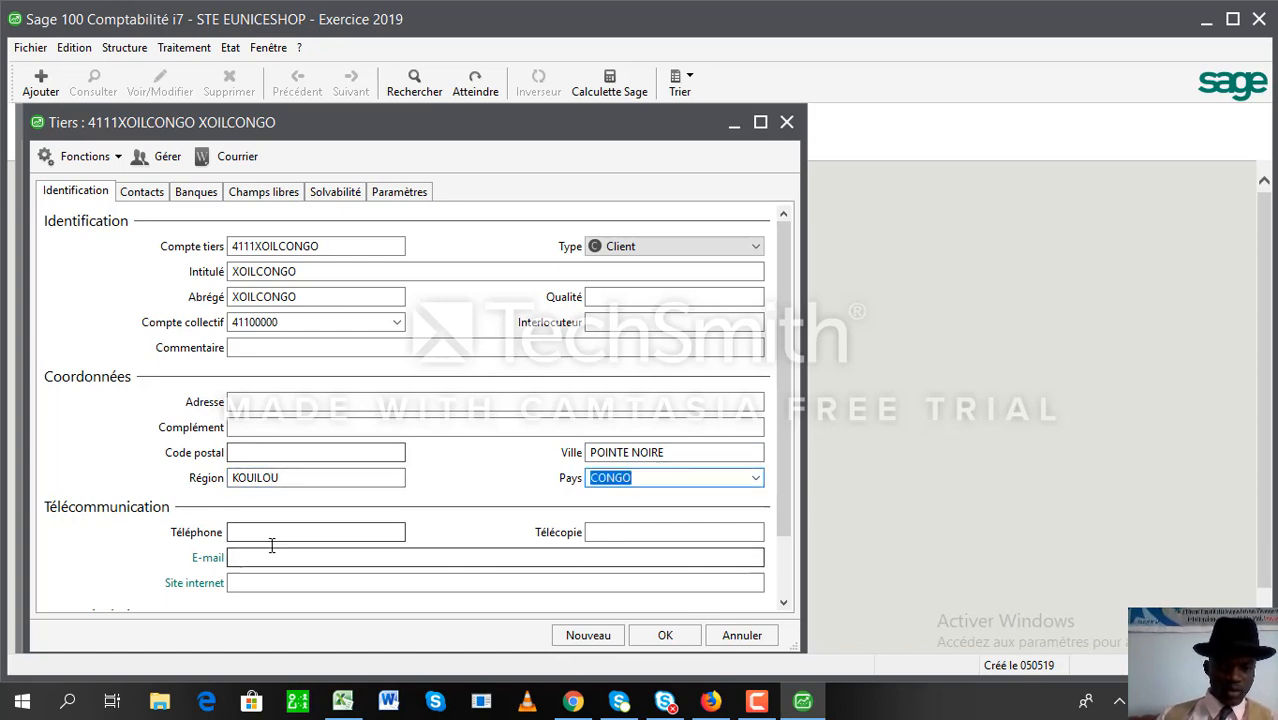
- Fill in the client's phone number and e-mail address
click(301, 529)
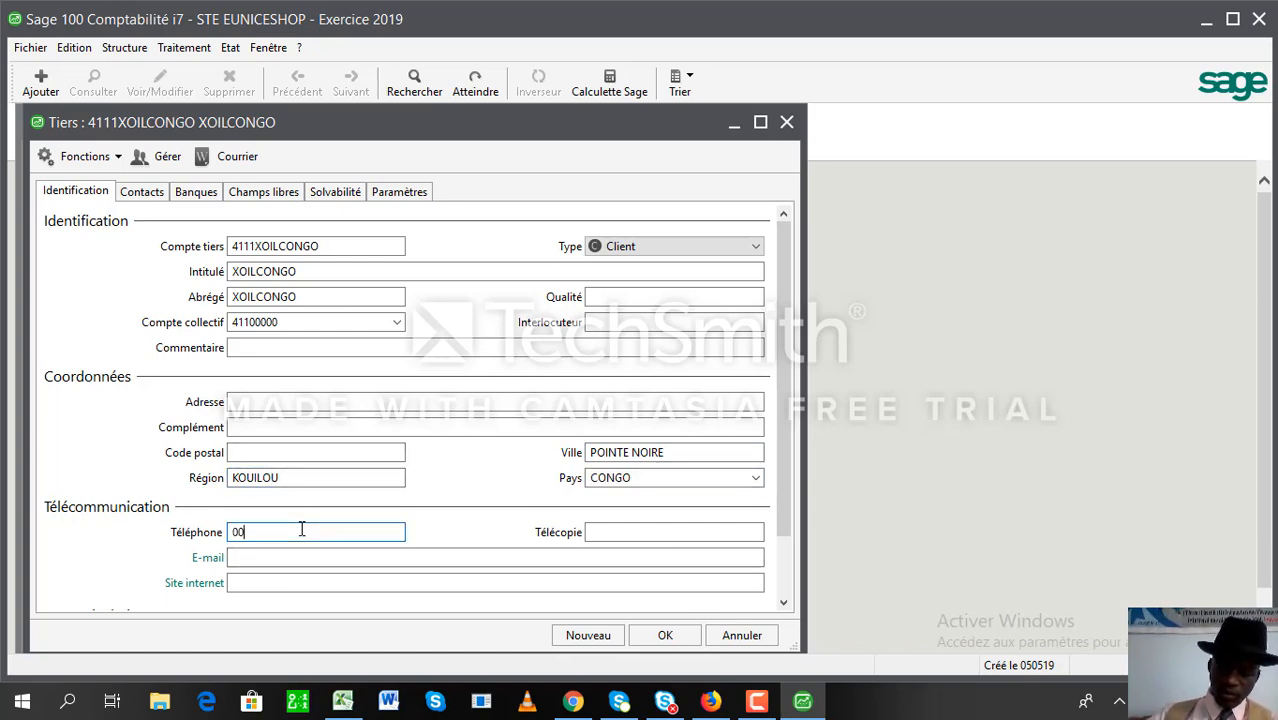
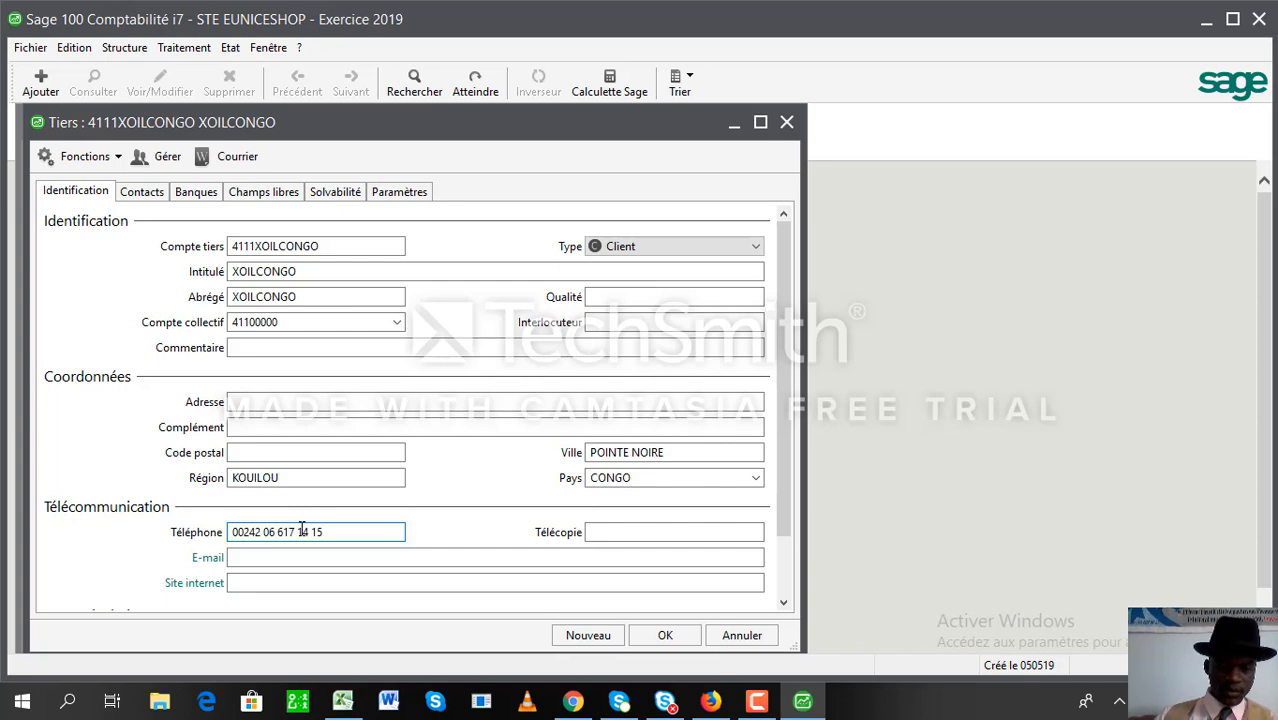
click(294, 557)
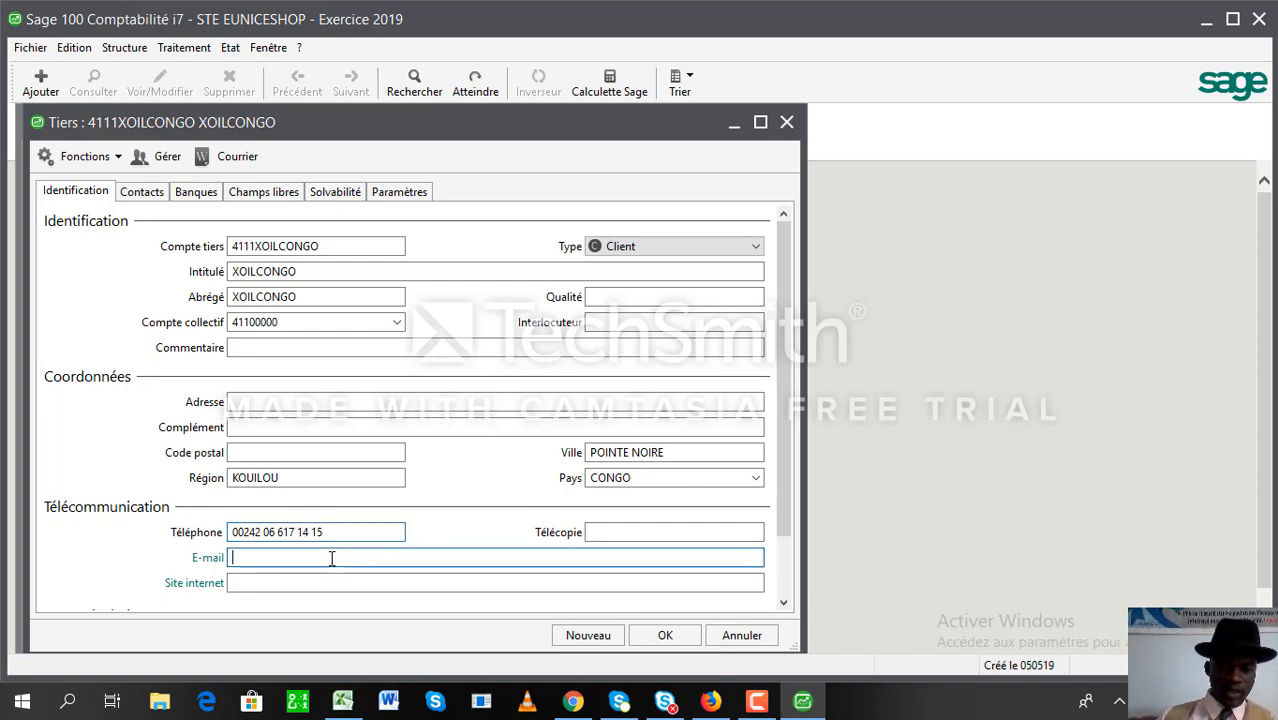
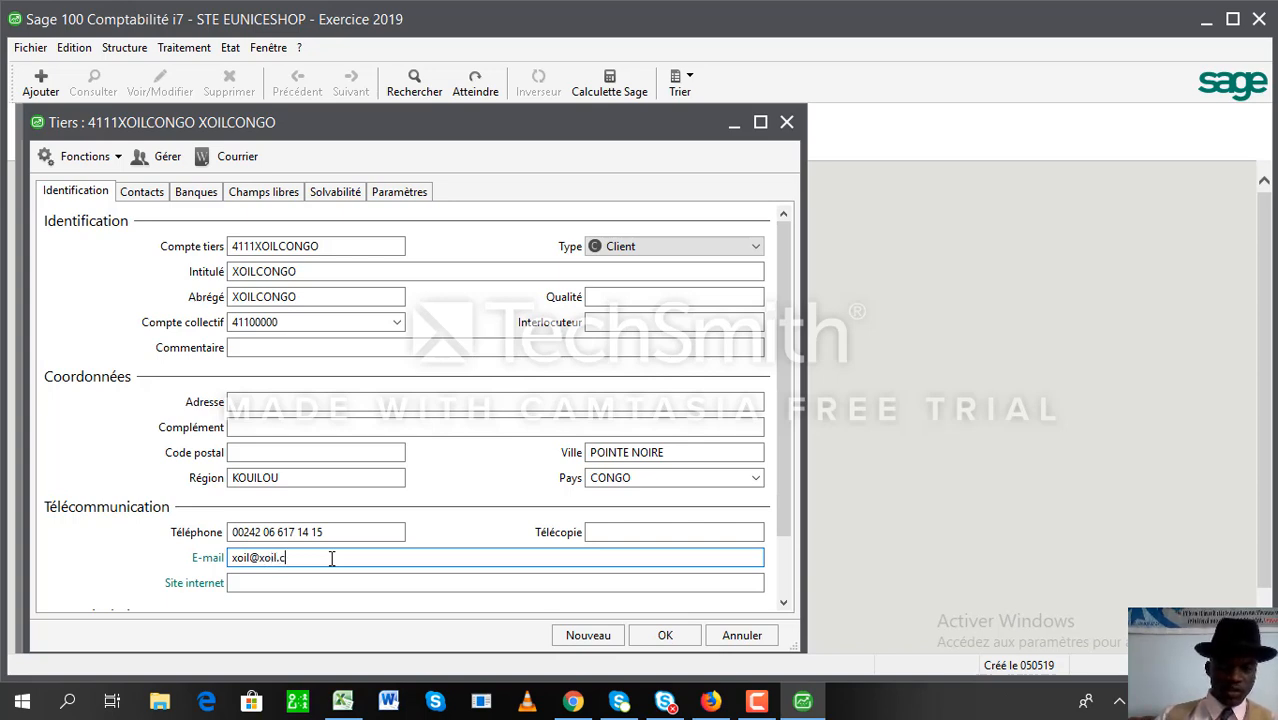
key(Tab)
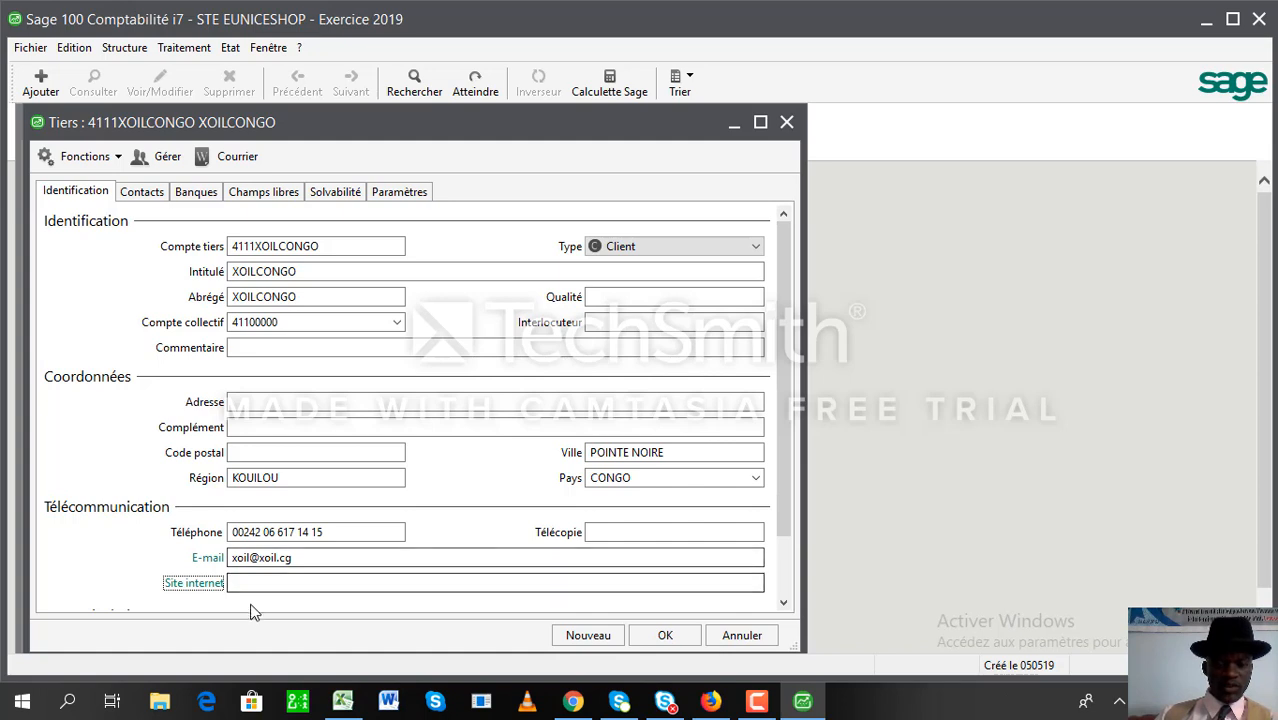
- From the client's Contacts list, add a new contact to open a blank Contact form
click(146, 191)
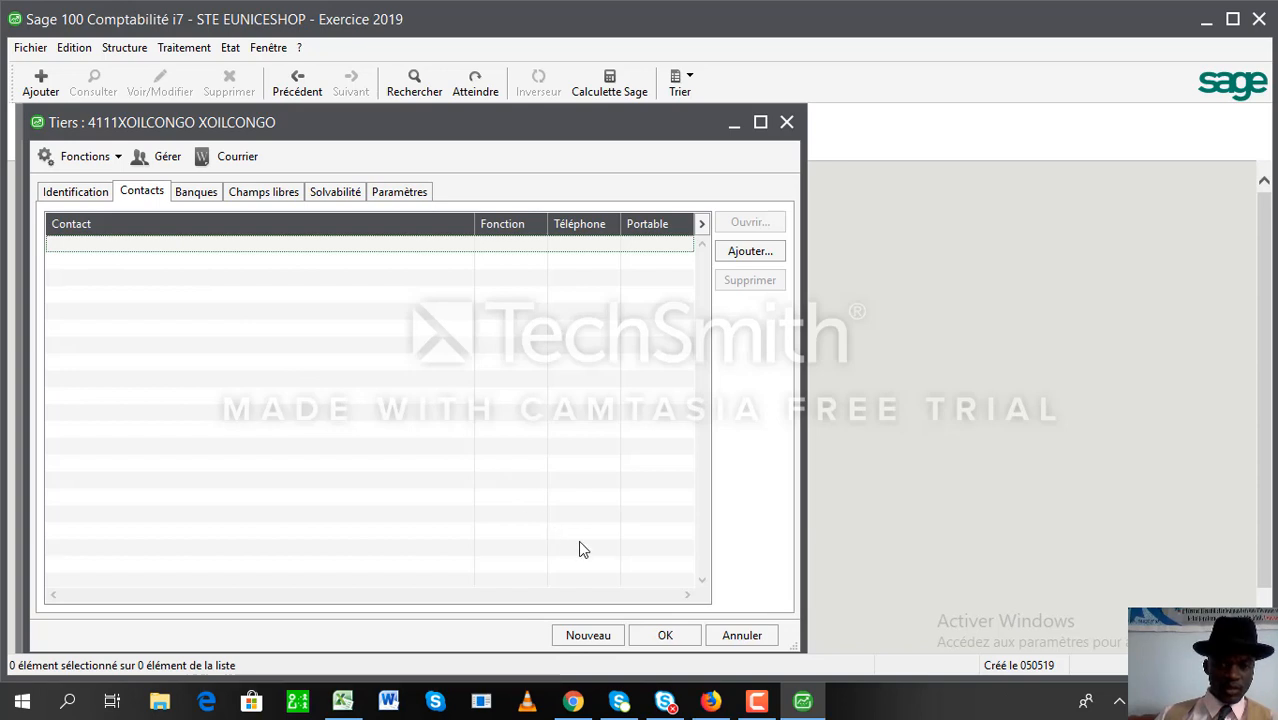
right_click(360, 270)
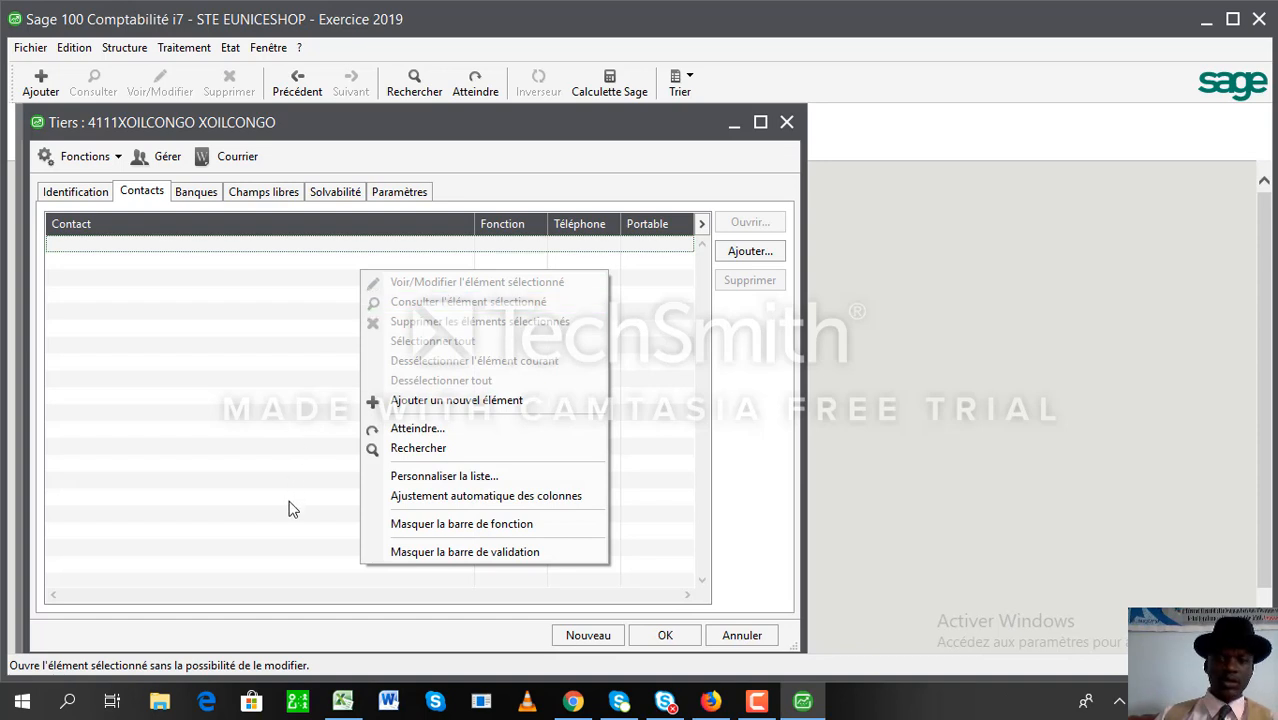
click(742, 256)
click(742, 256)
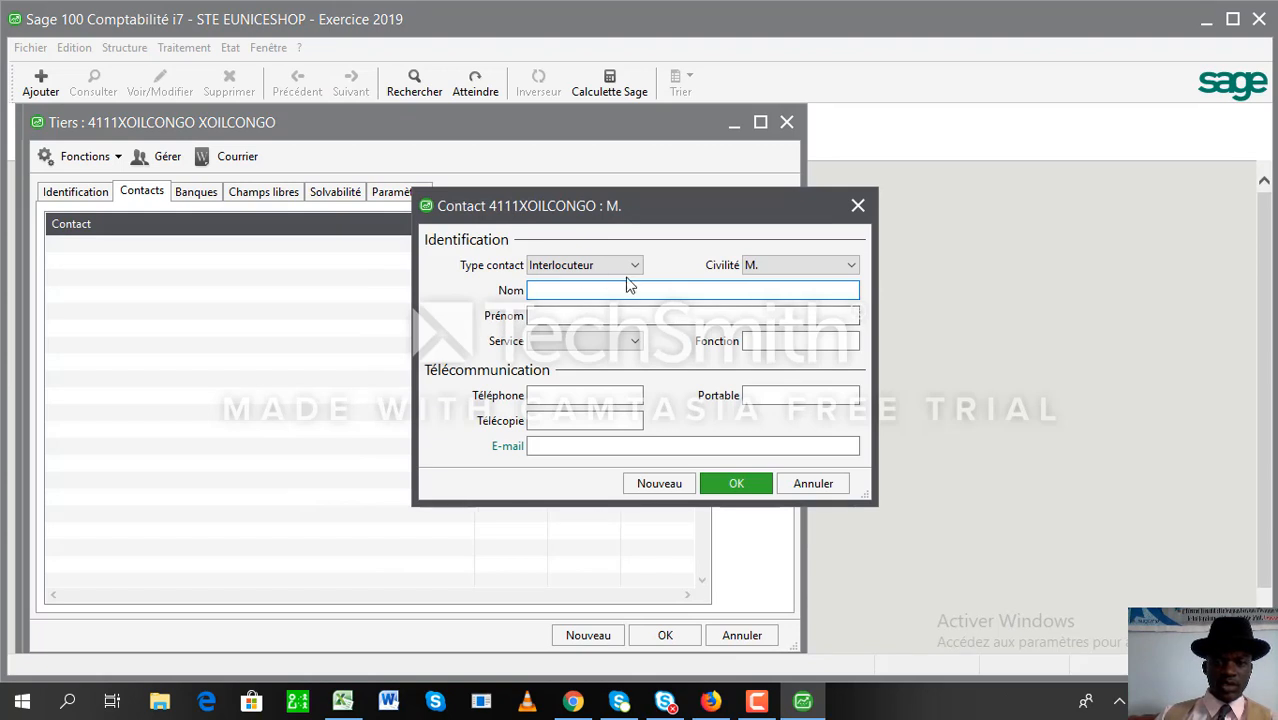
- Keep contact type Interlocuteur and enter the contact's corrected last name
click(636, 268)
click(631, 281)
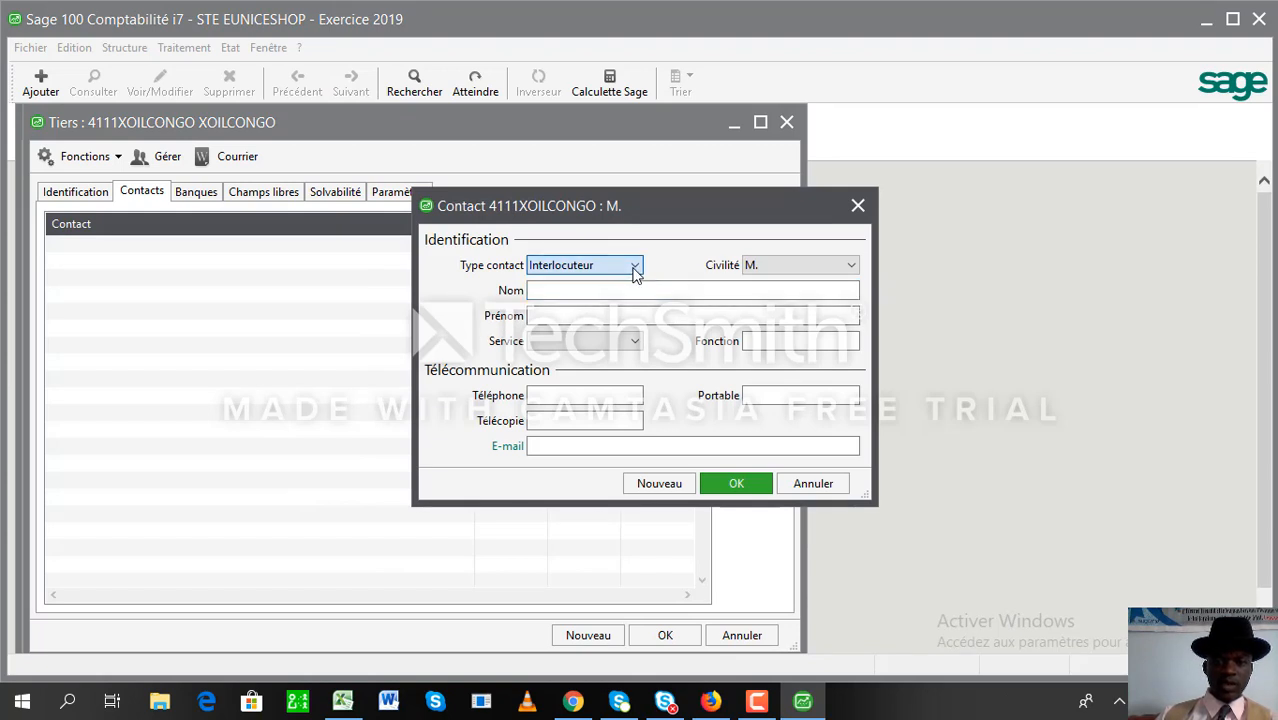
click(609, 289)
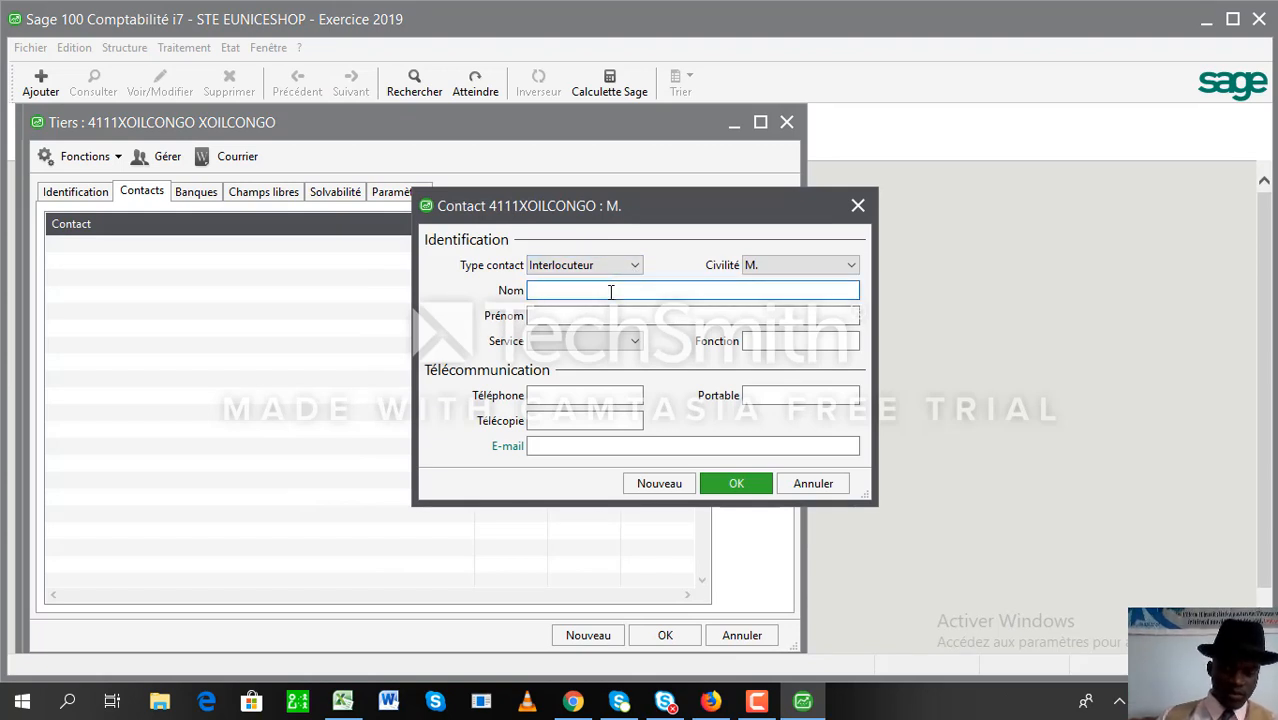
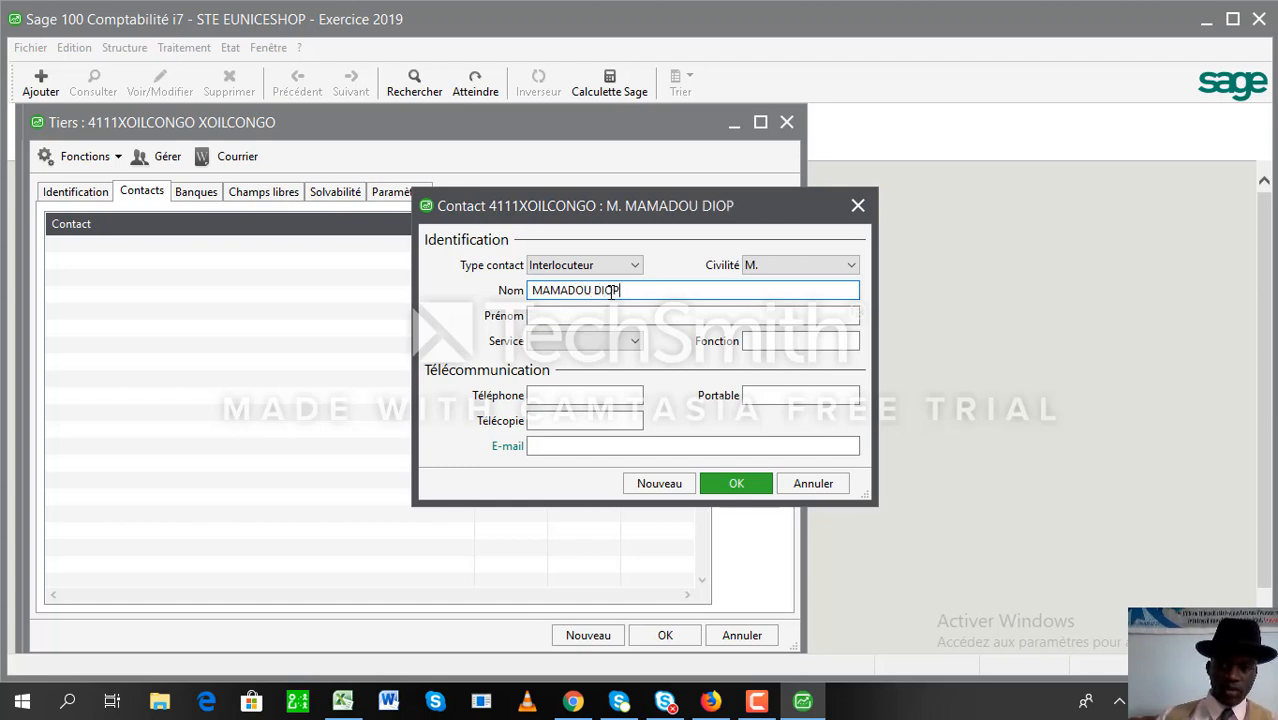
key(Tab)
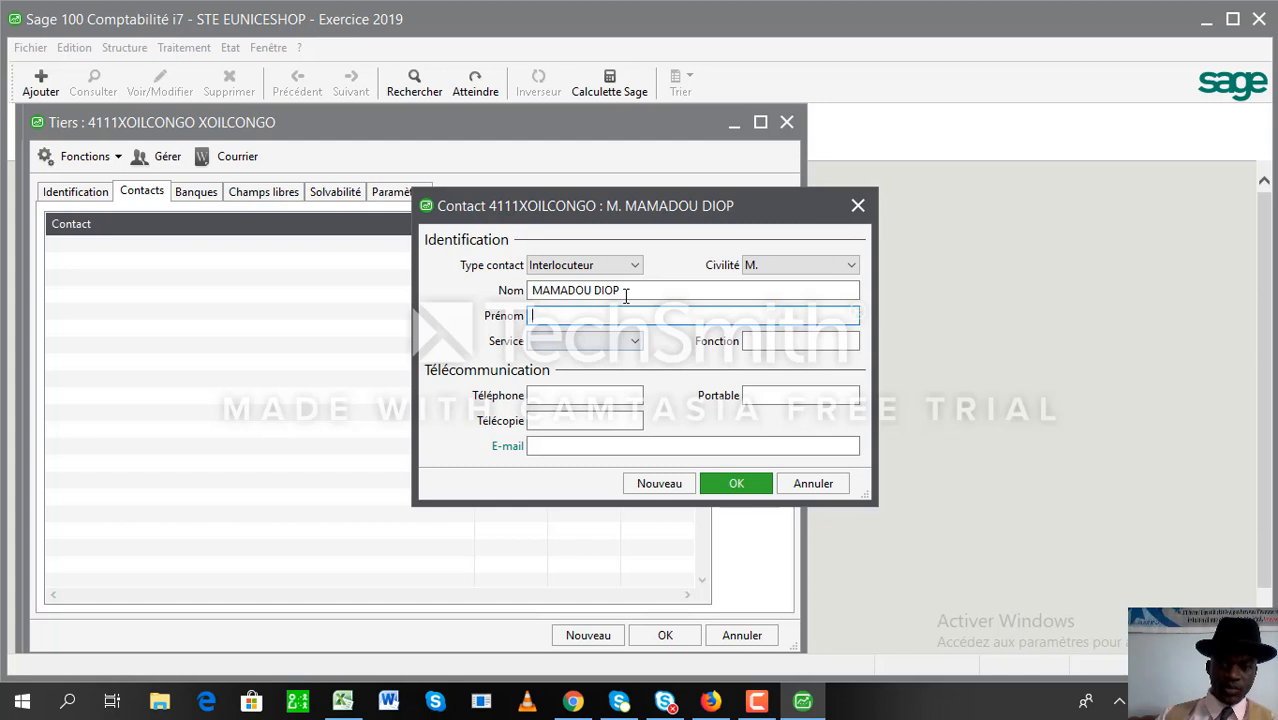
text(DIOP)
click(627, 292)
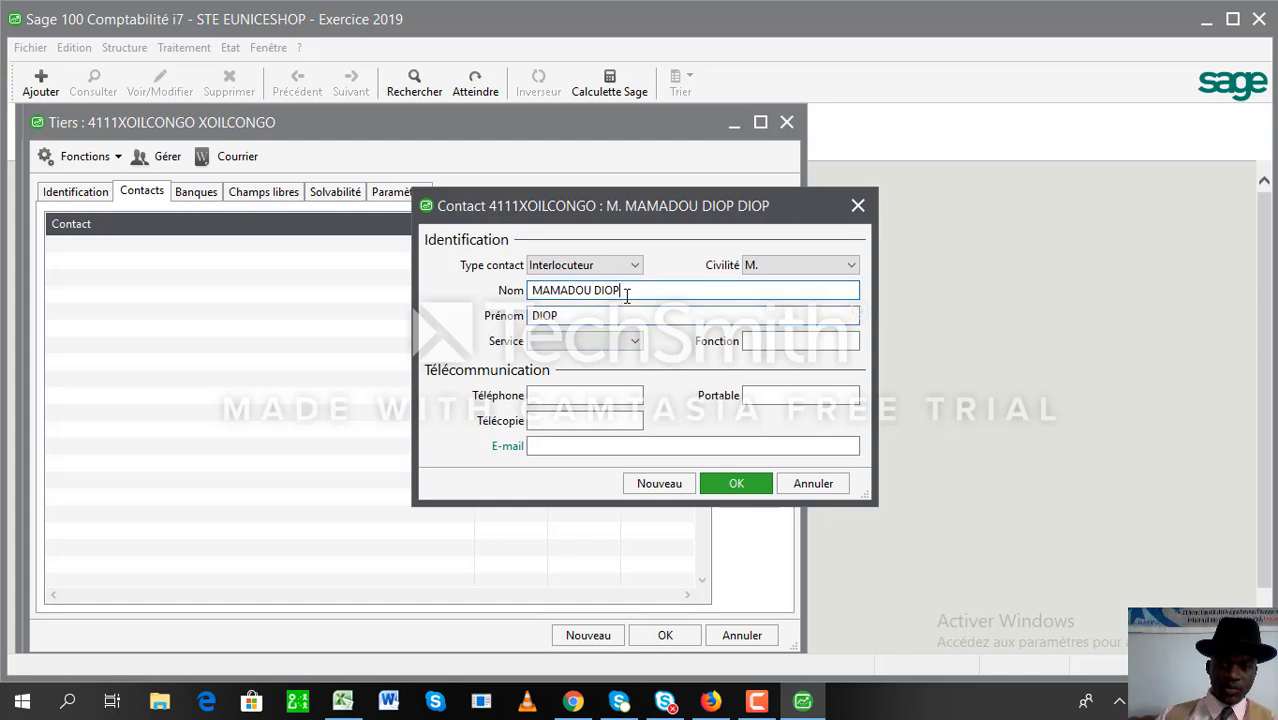
key(BackSpace)
key(BackSpace)
key(BackSpace)
key(BackSpace)
key(BackSpace)
key(BackSpace)
key(BackSpace)
key(BackSpace)
key(BackSpace)
key(BackSpace)
key(BackSpace)
key(BackSpace)
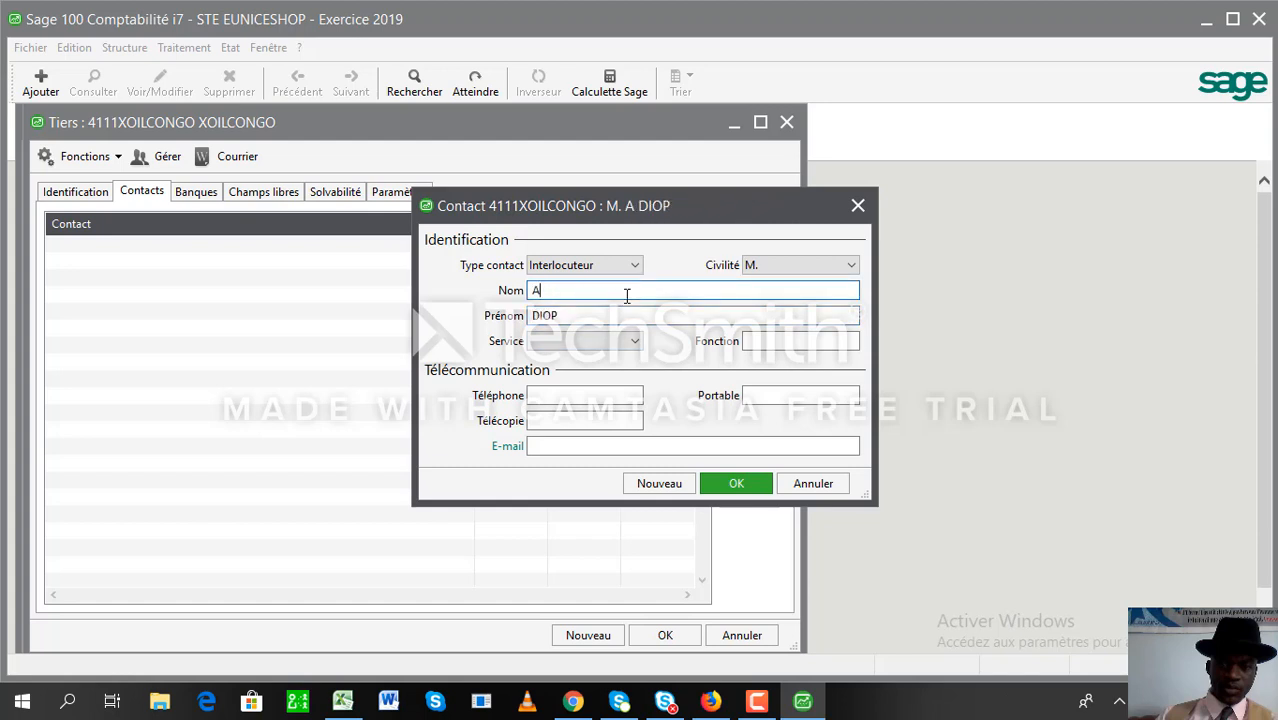
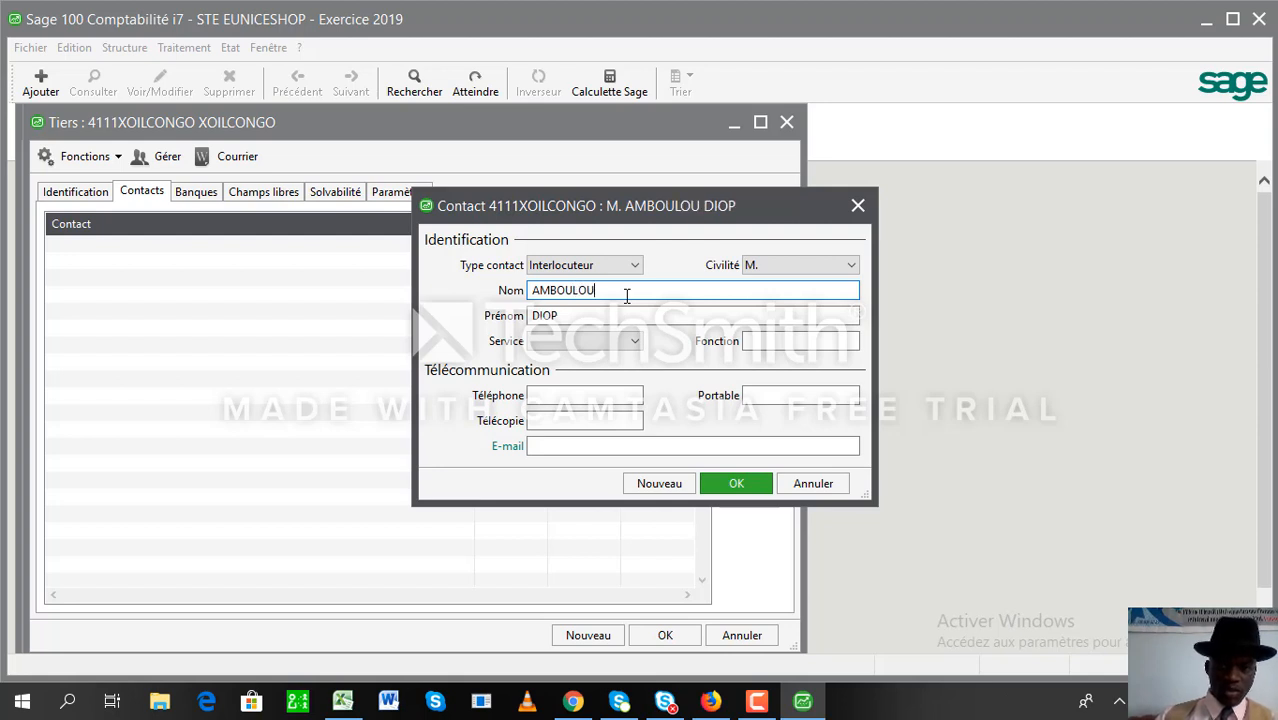
- Correct the contact's first name, check the Service list, and clear the mistyped function
click(632, 316)
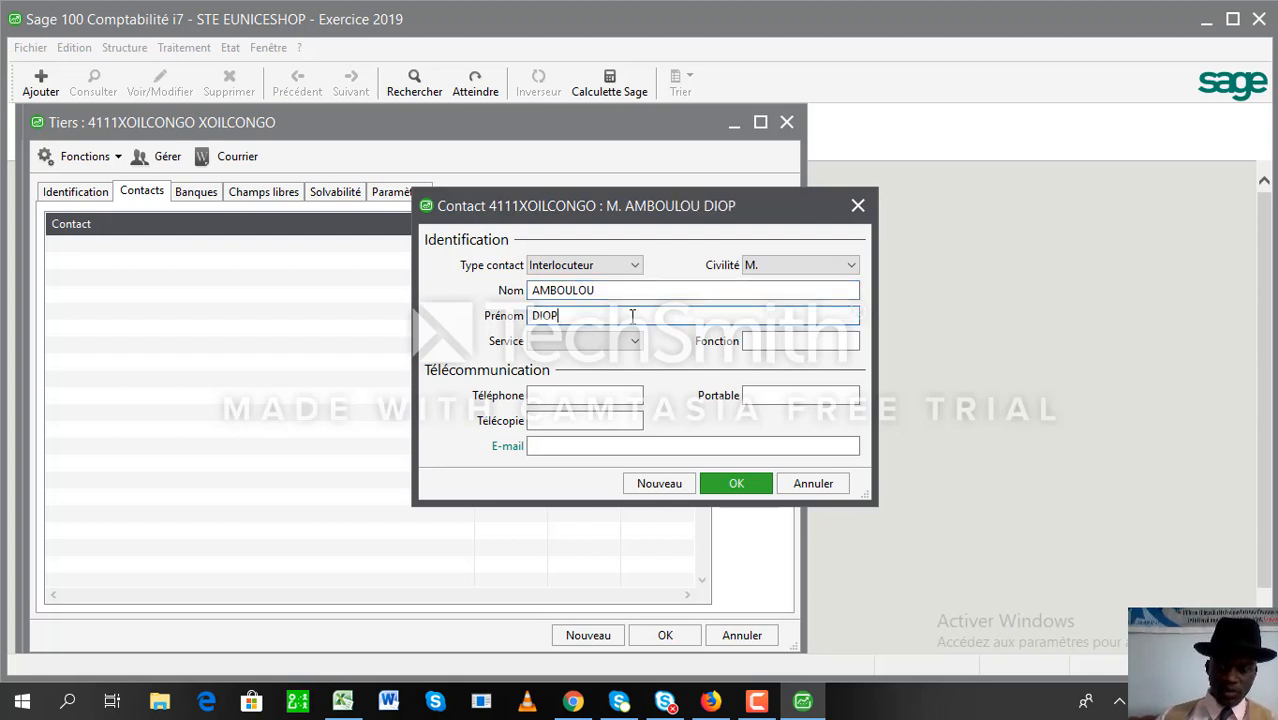
key(BackSpace)
key(BackSpace)
key(BackSpace)
key(BackSpace)
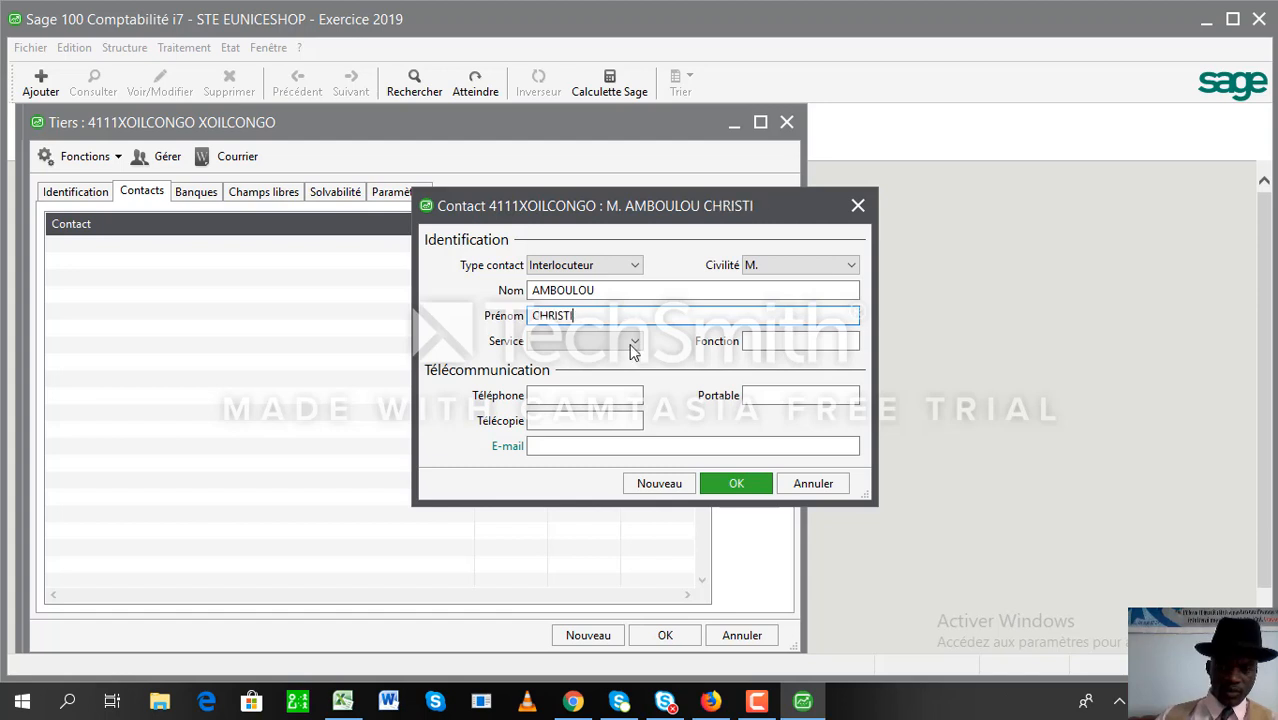
click(631, 352)
click(631, 352)
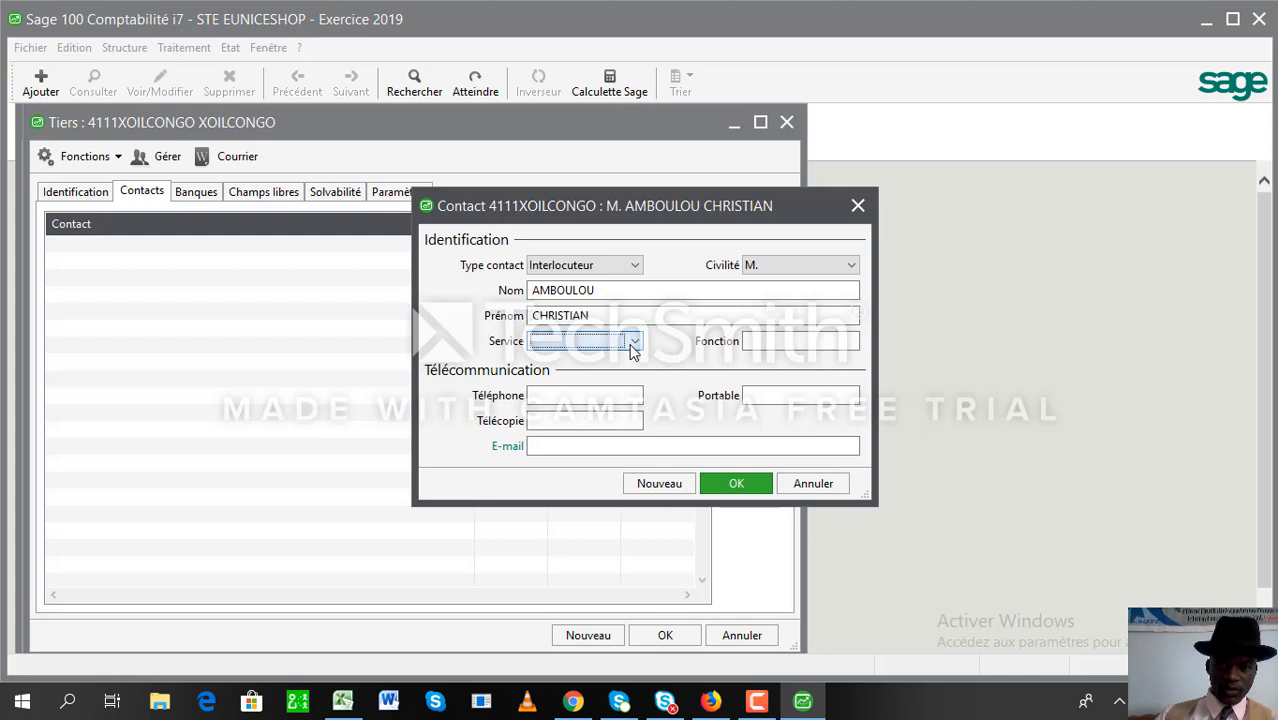
click(757, 341)
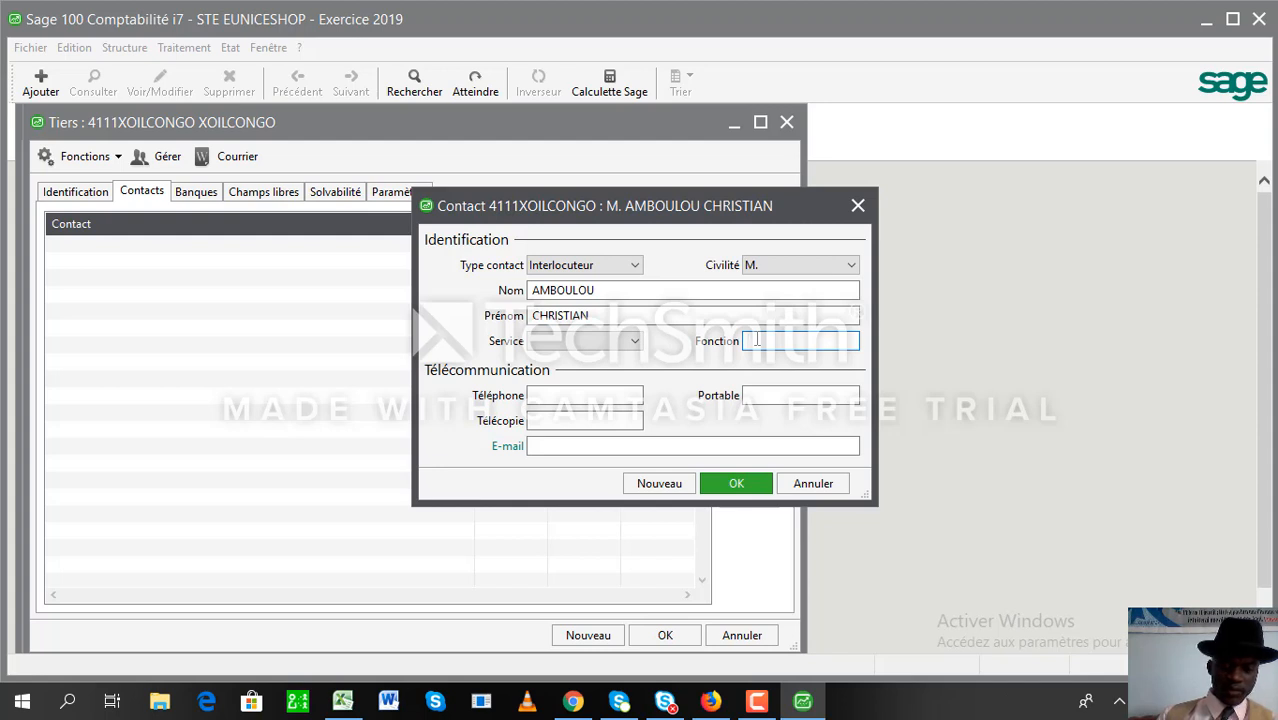
text(RESP)
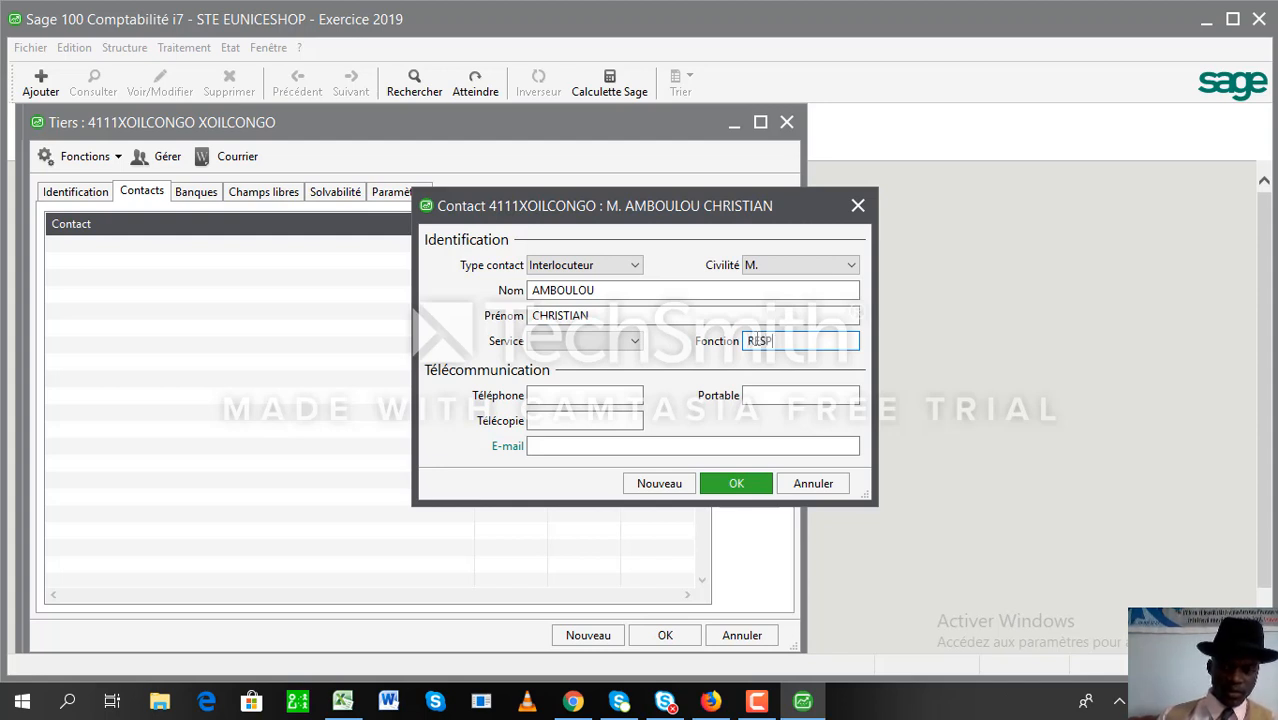
key(BackSpace)
key(BackSpace)
key(BackSpace)
key(BackSpace)
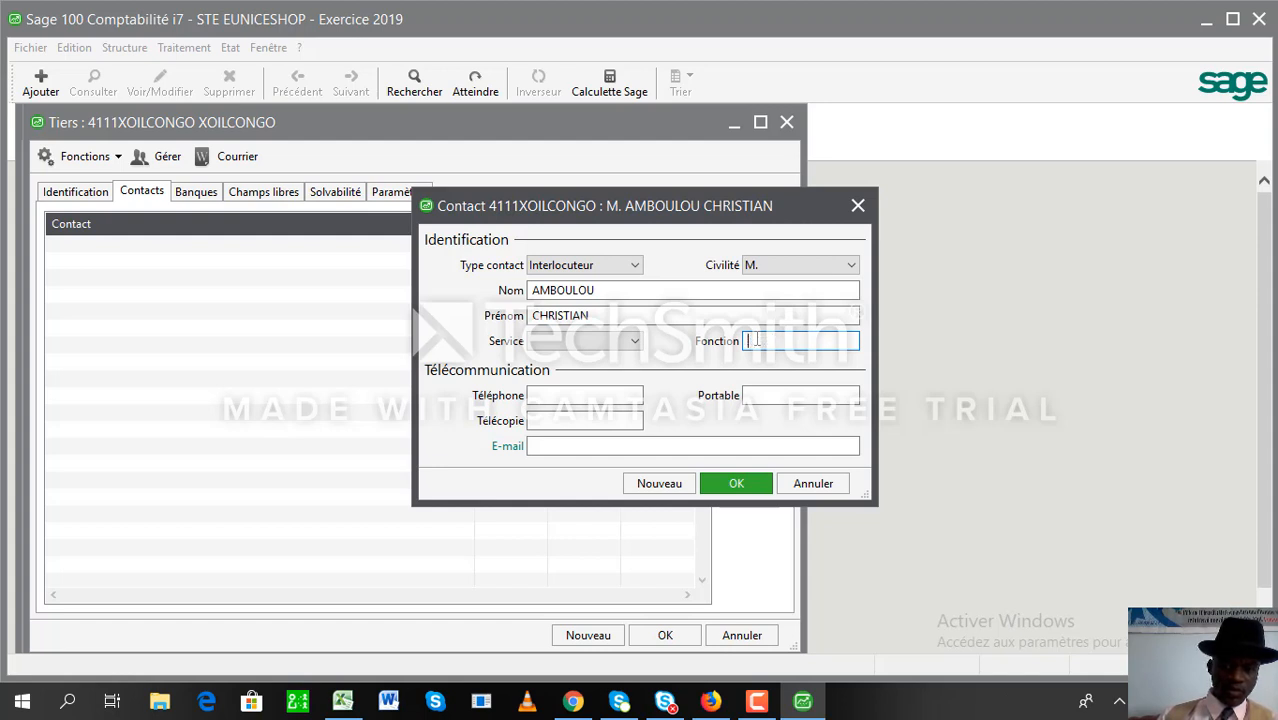
- Give the contact function DFC plus office phone and mobile numbers
text(DIFC)
key(Tab)
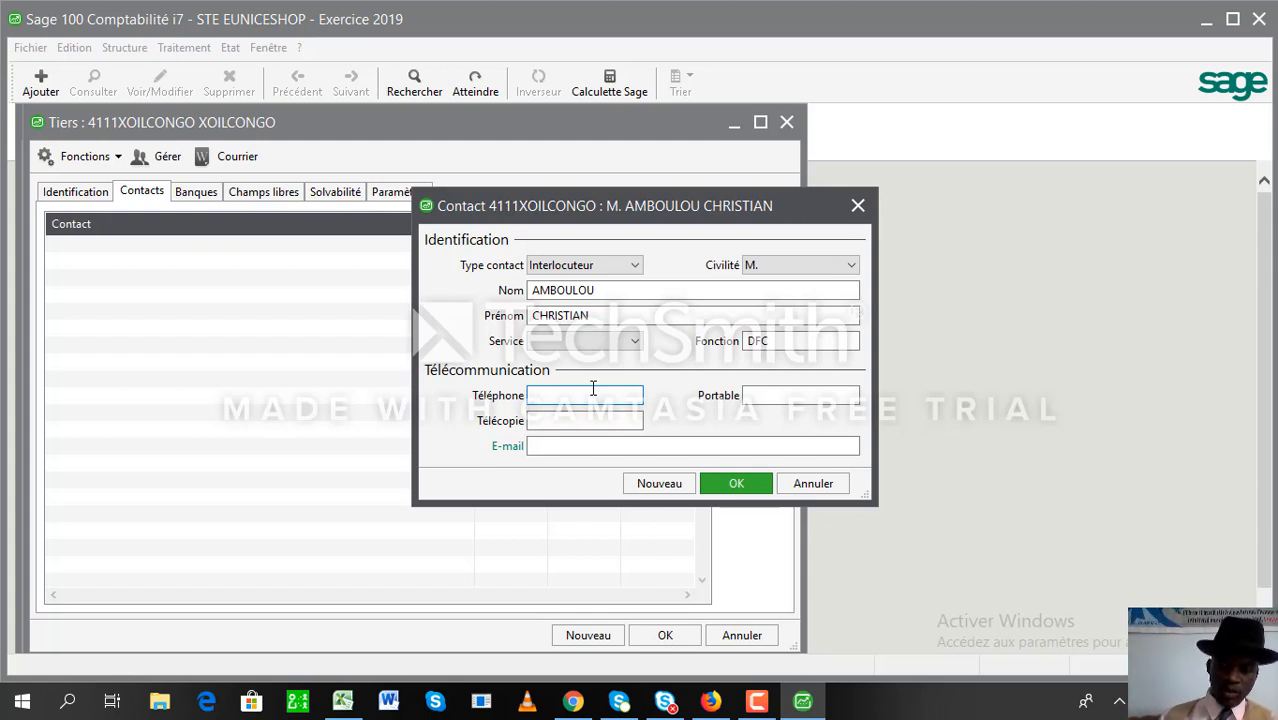
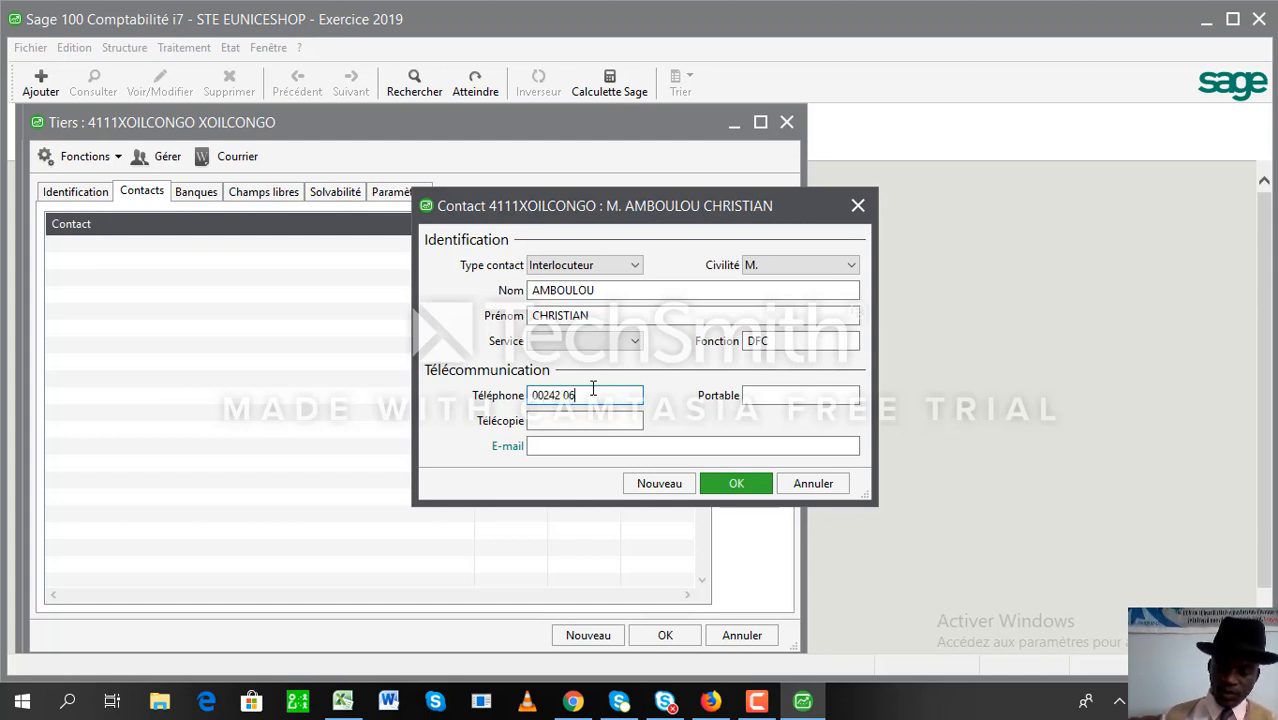
key(Tab)
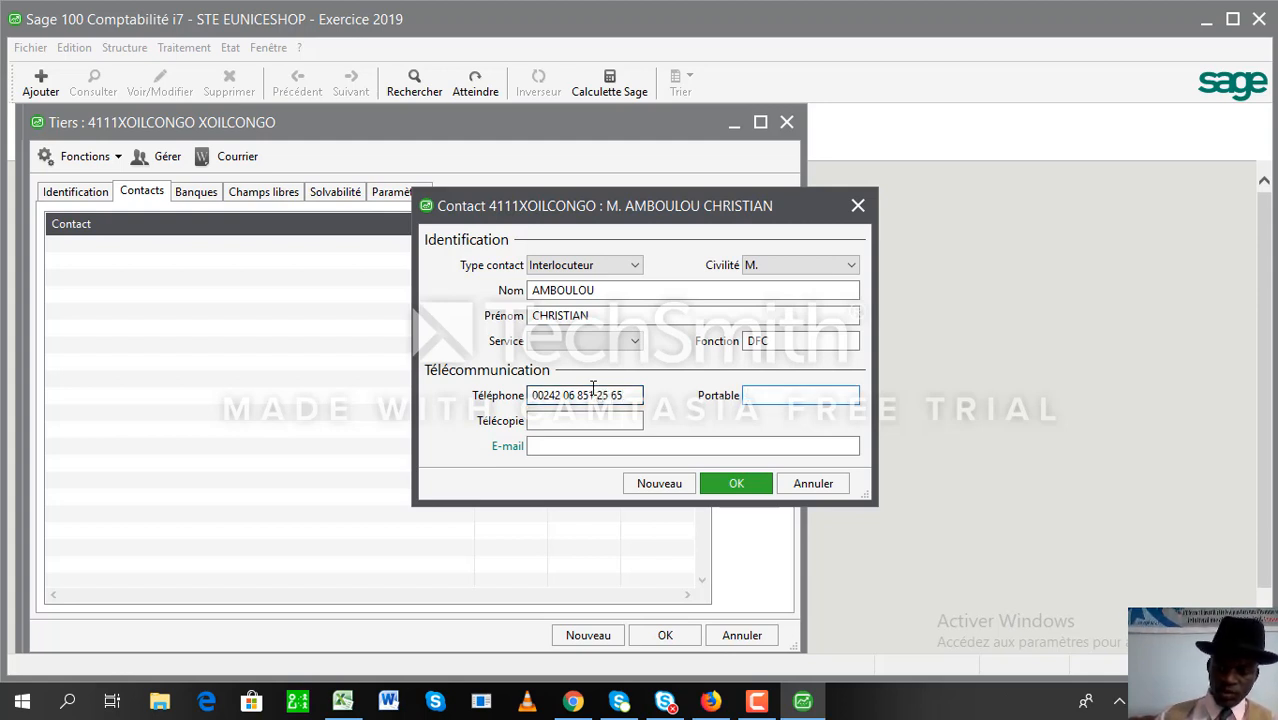
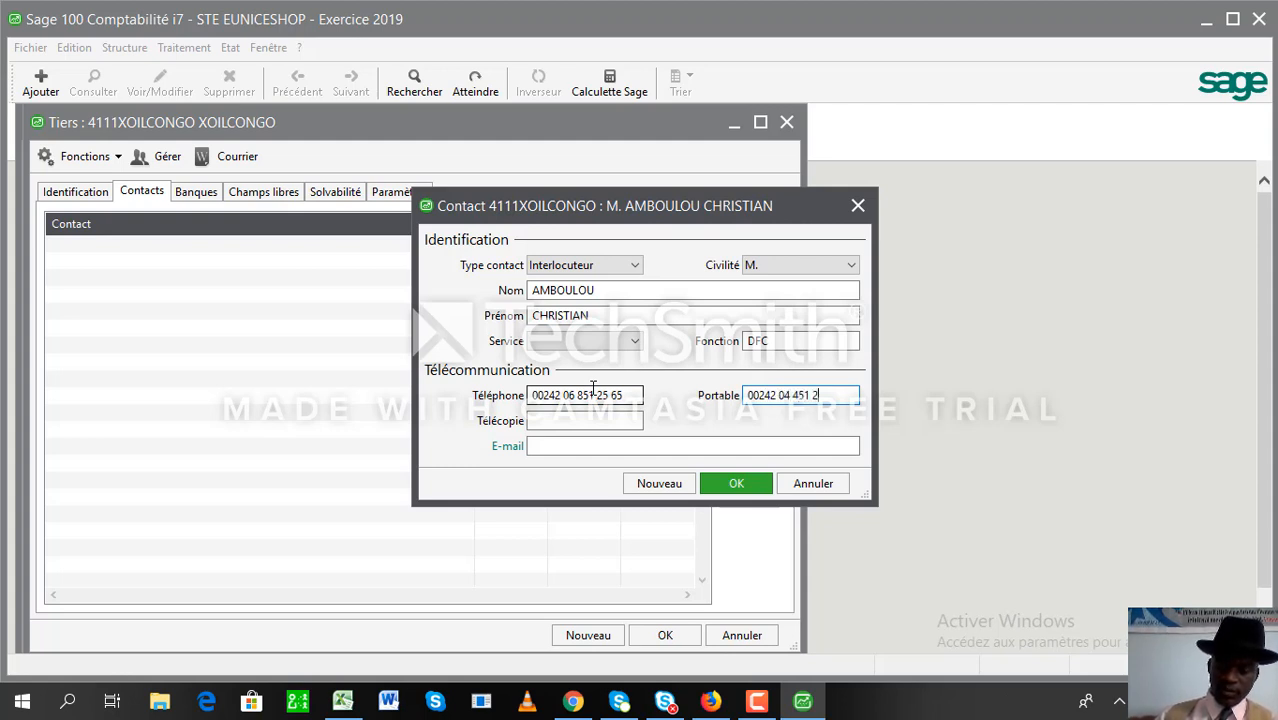
key(Tab)
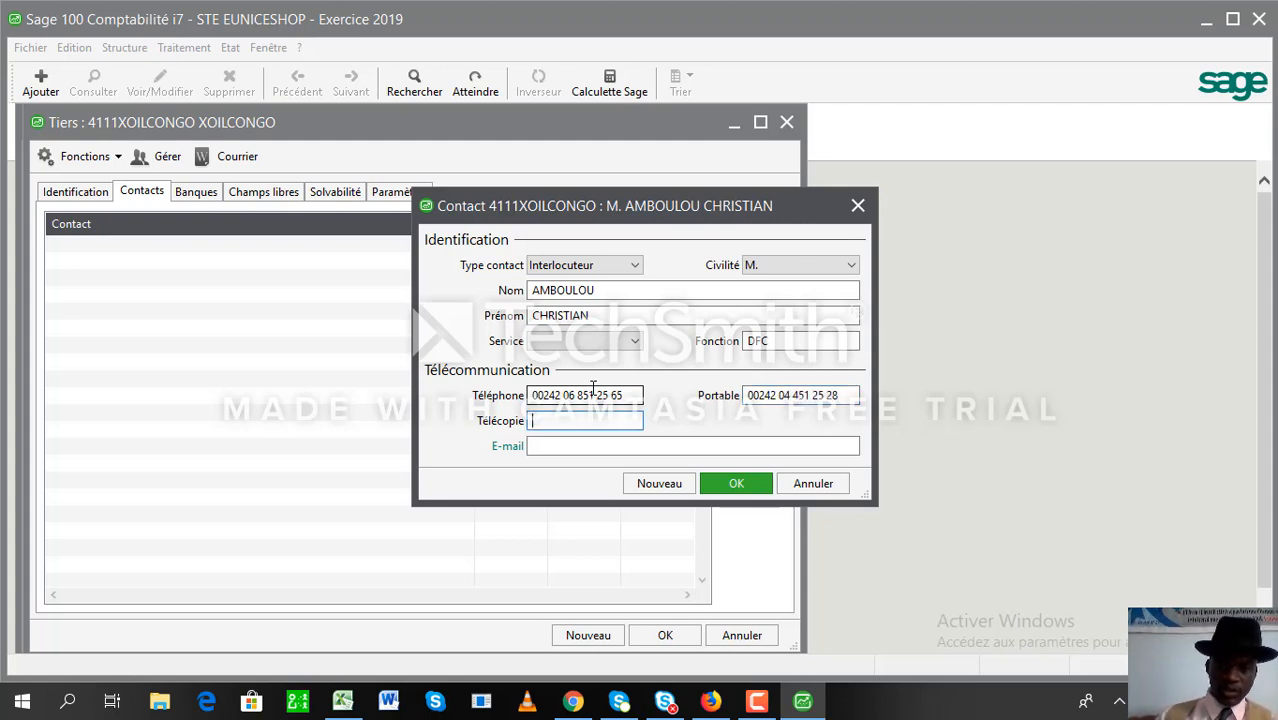
- Enter the contact's e-mail address and save the contact to the client
click(548, 443)
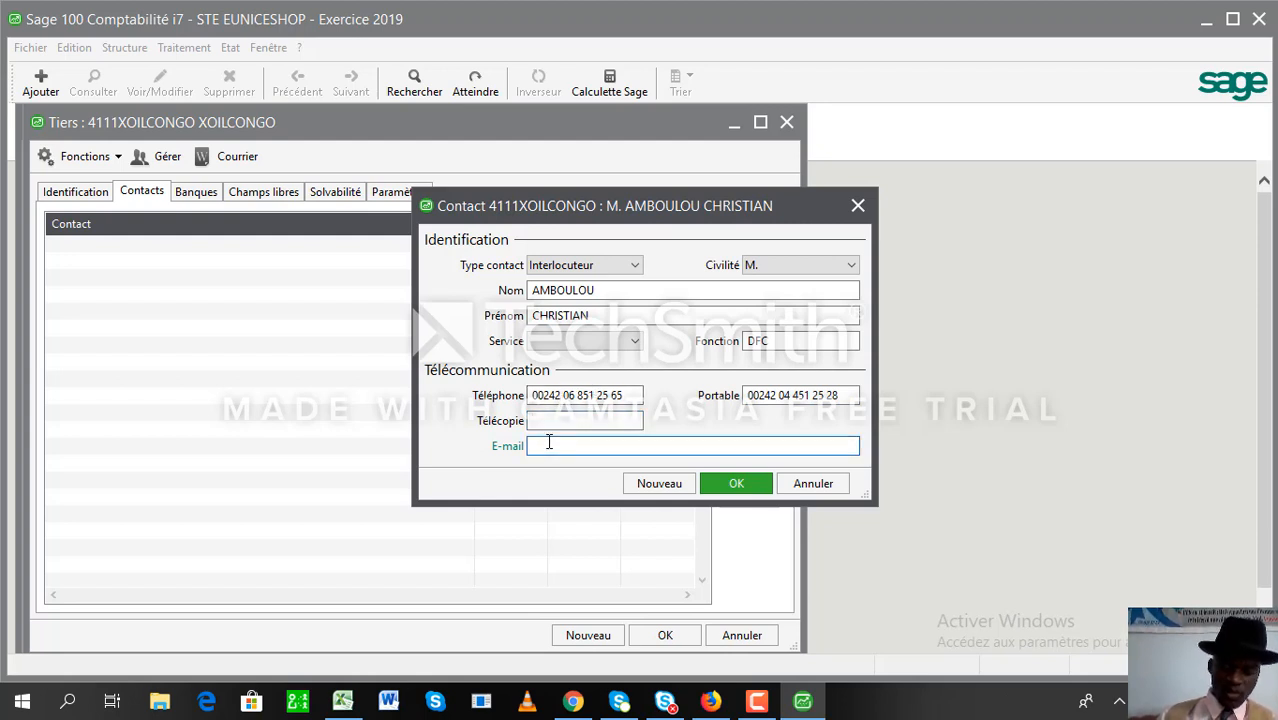
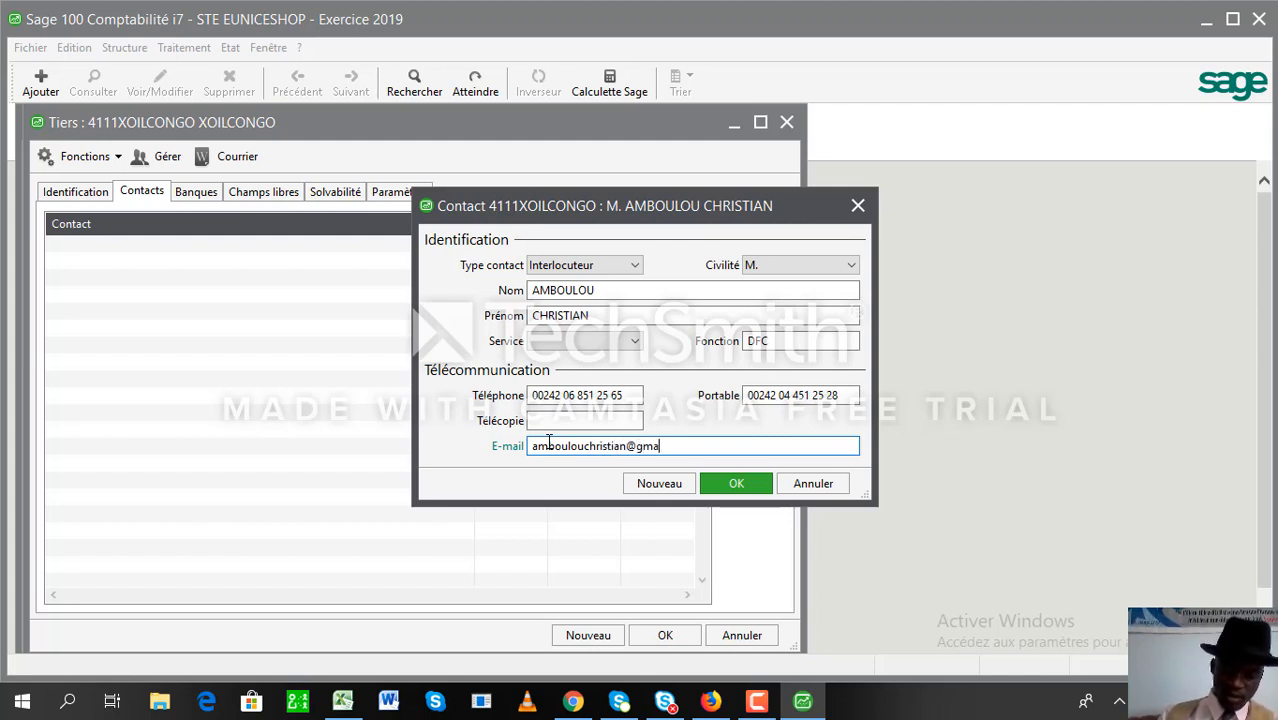
key(Tab)
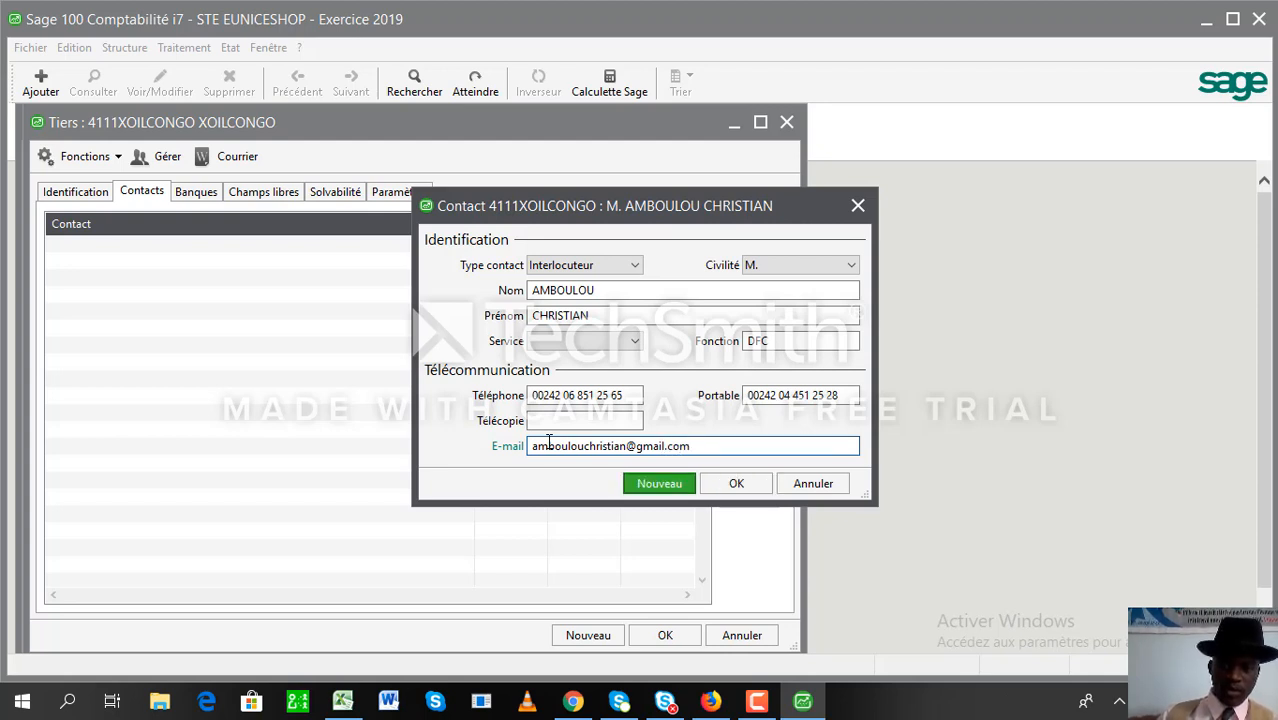
click(737, 484)
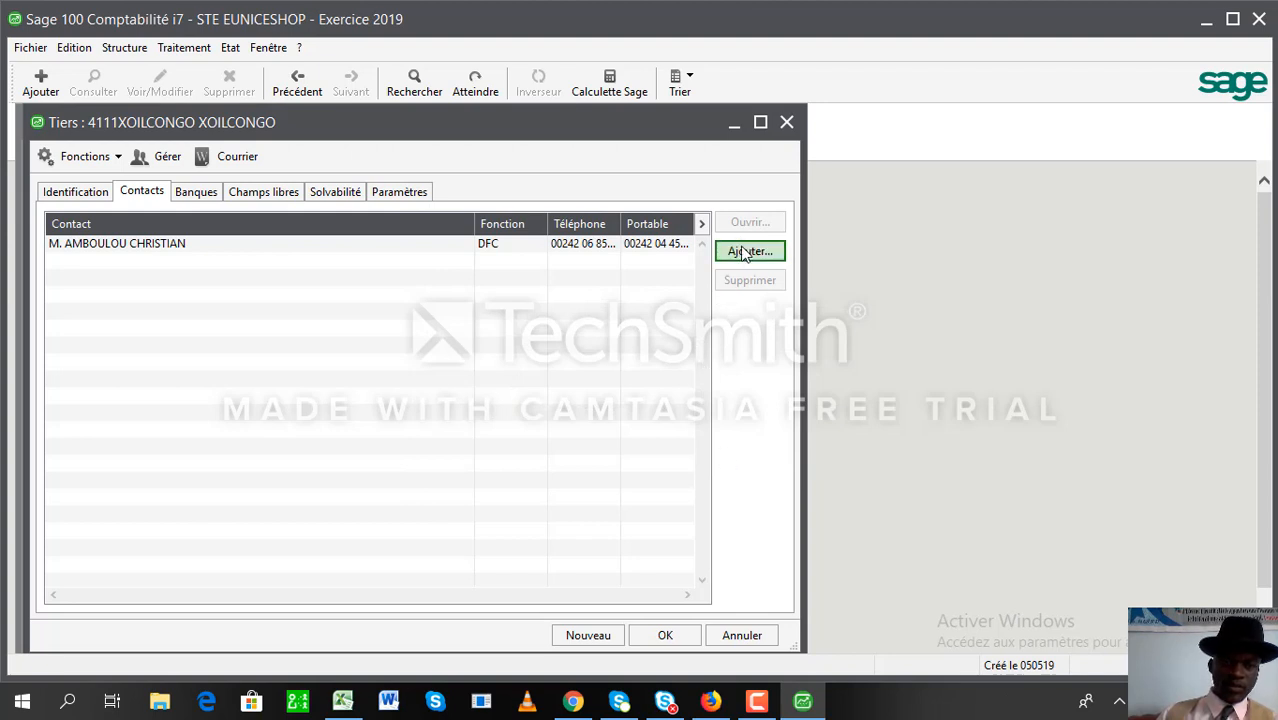
- Add a CREDIT DU CONGO bank for the client with bank code and branch 0025
click(214, 191)
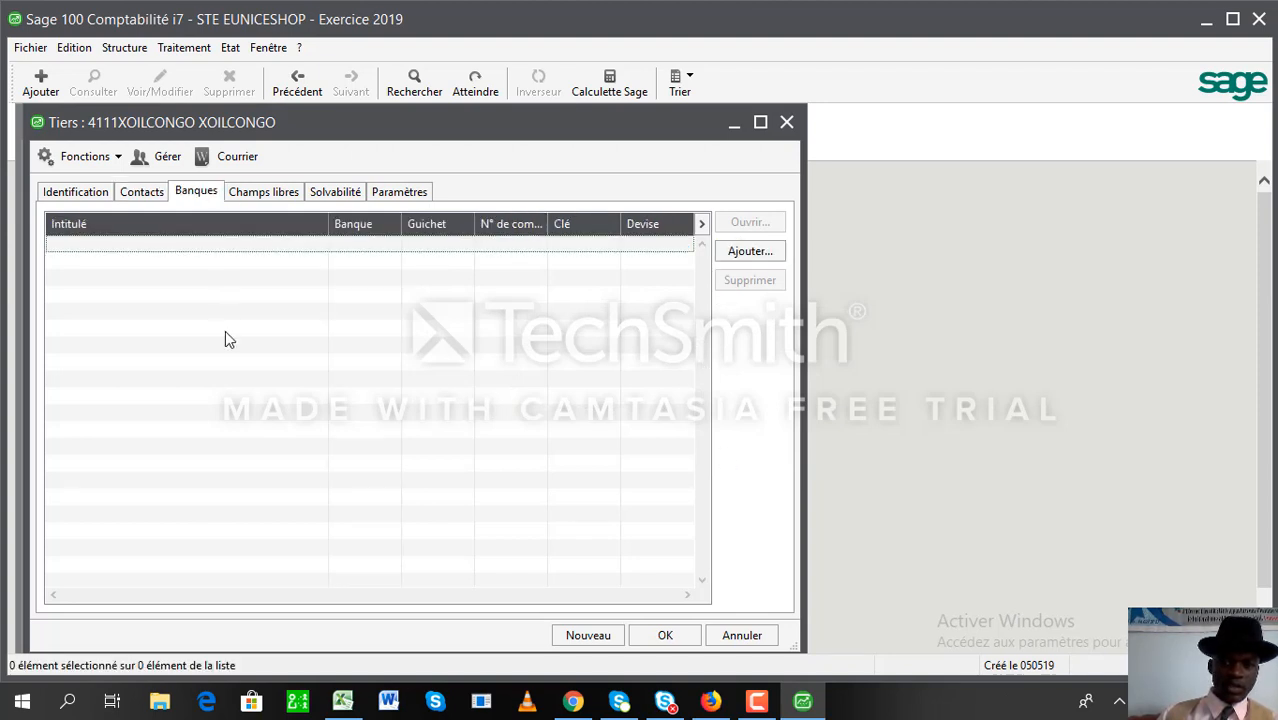
click(756, 251)
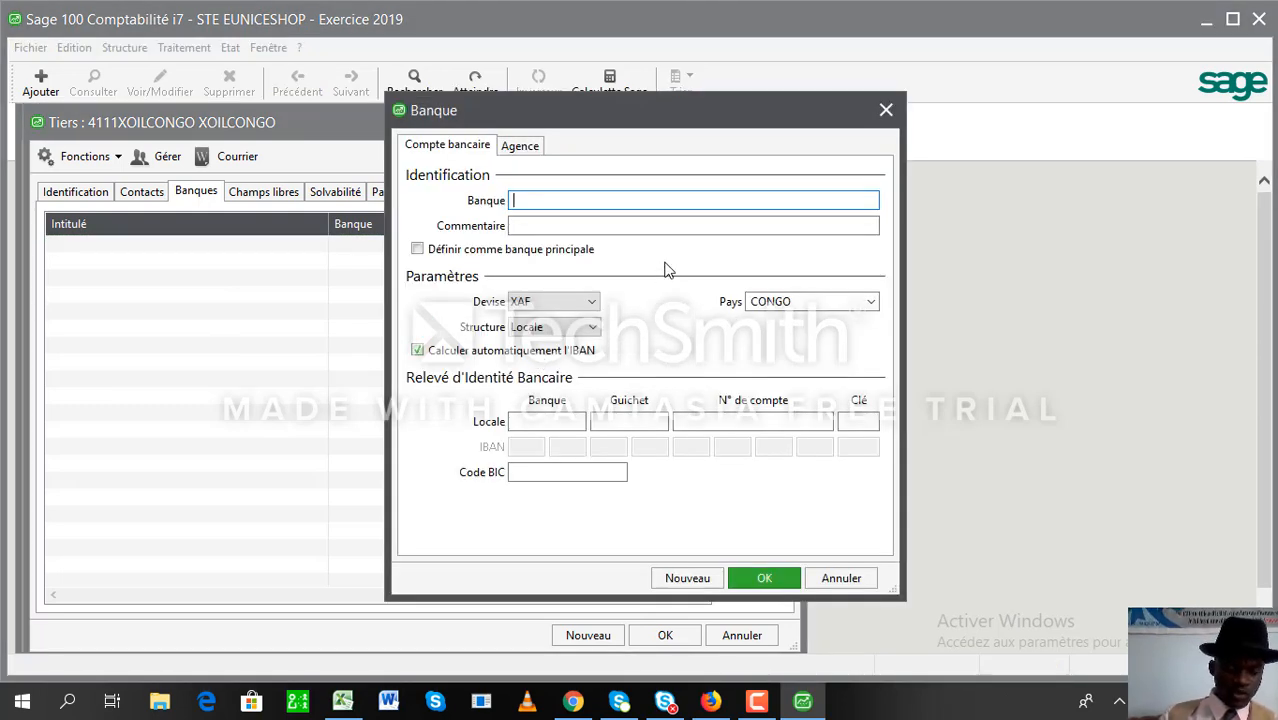
text(CREDIT DU)
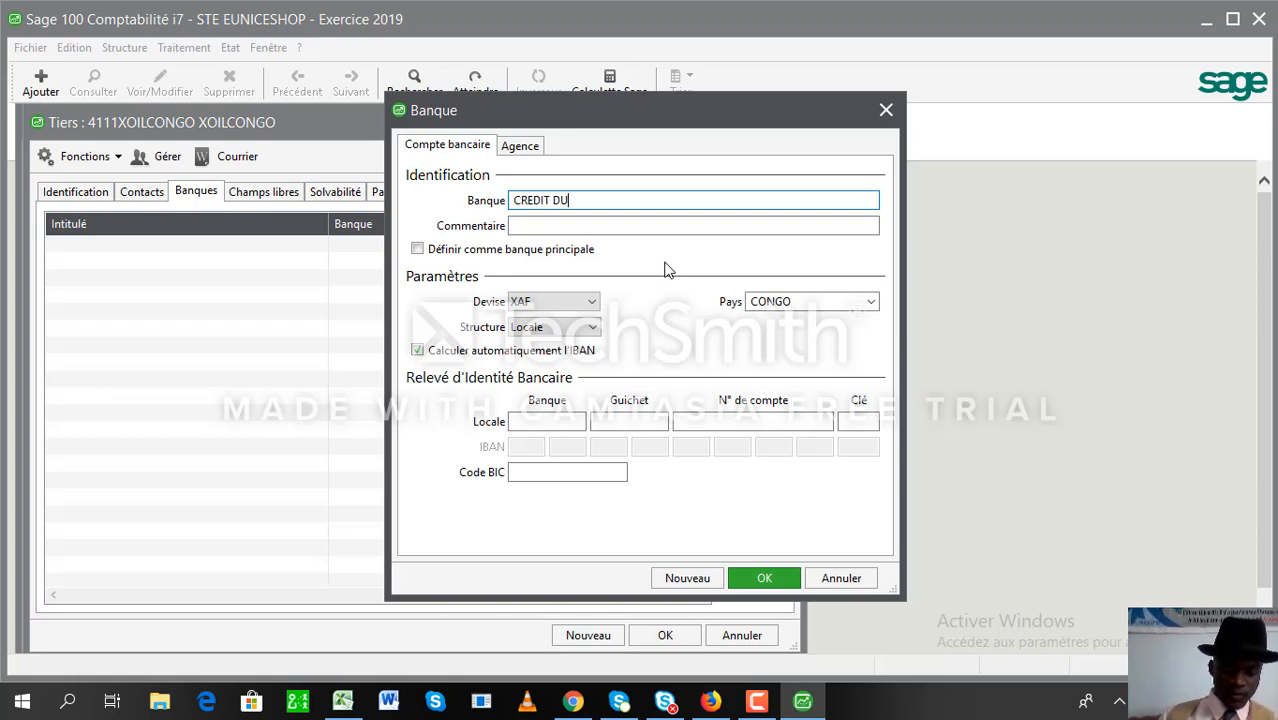
text( CONGO)
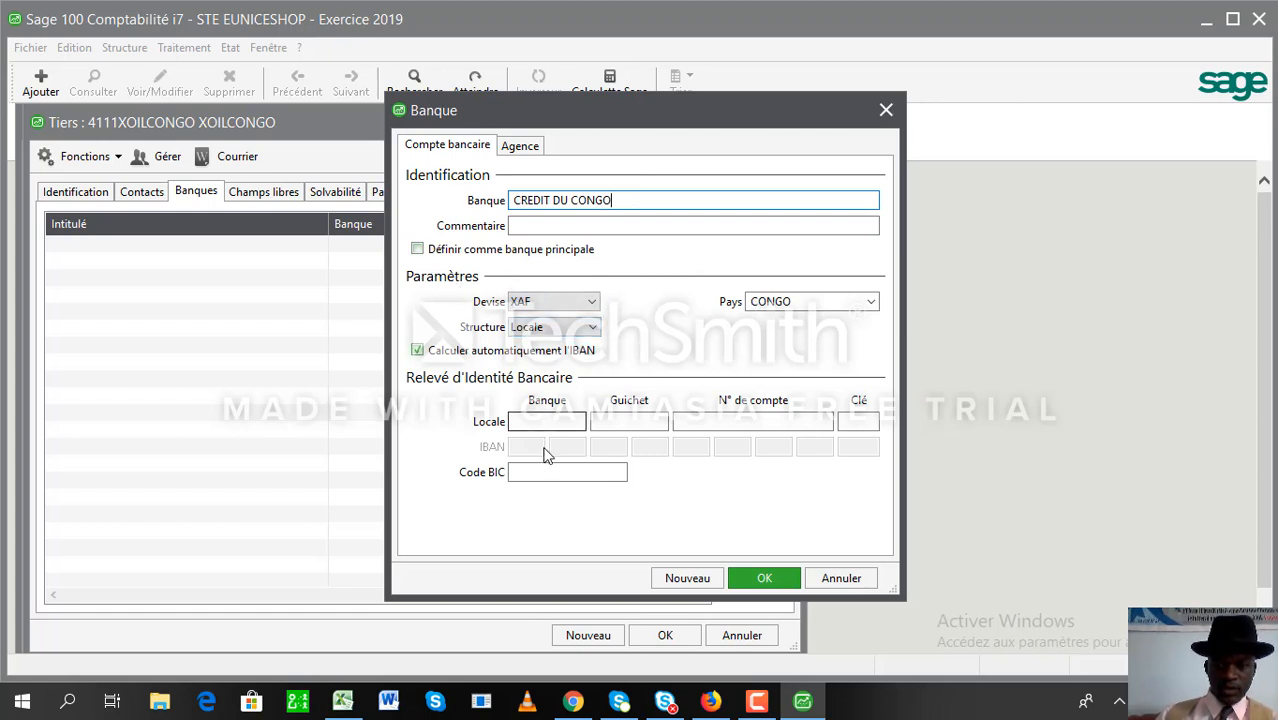
click(534, 421)
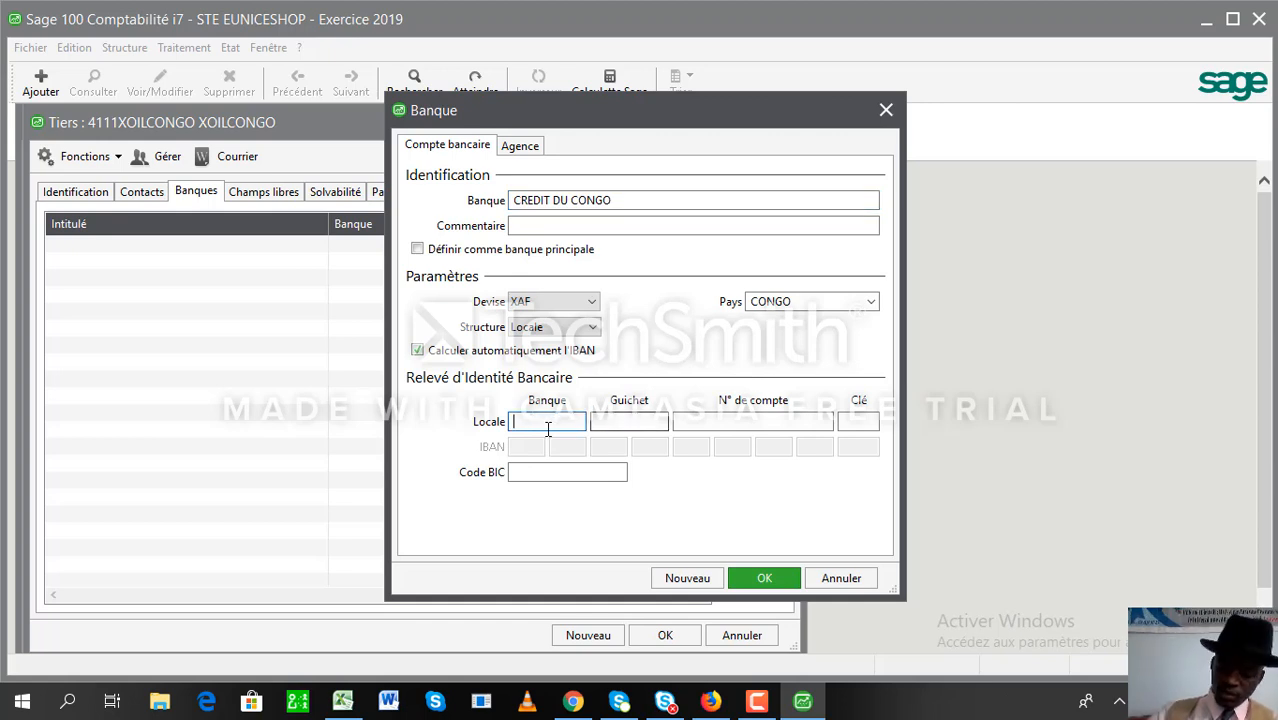
text(300011)
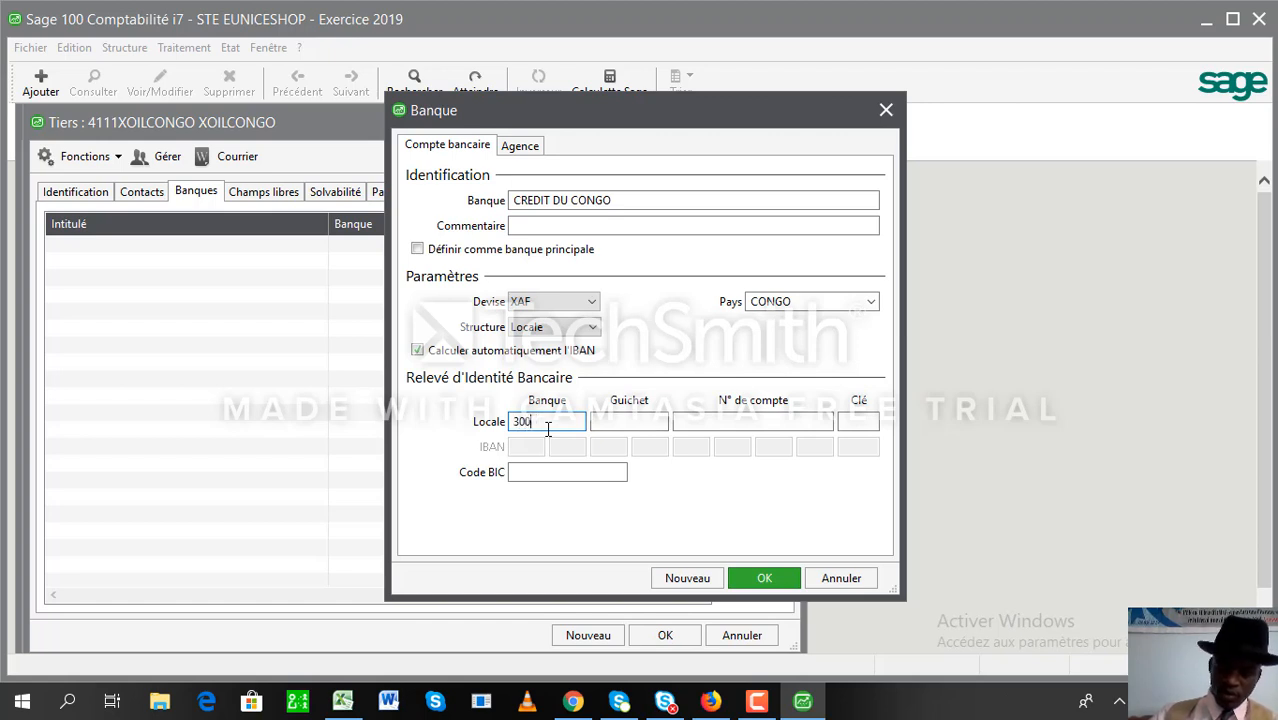
key(Tab)
text(0025)
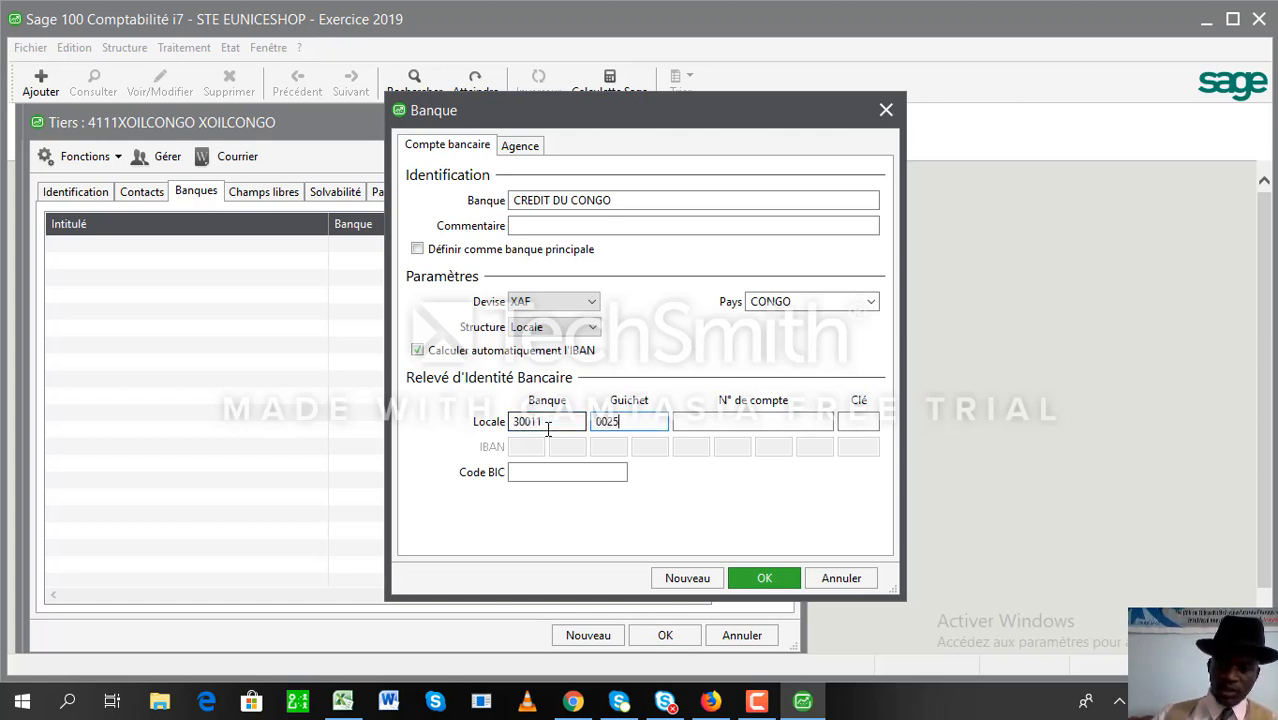
key(Tab)
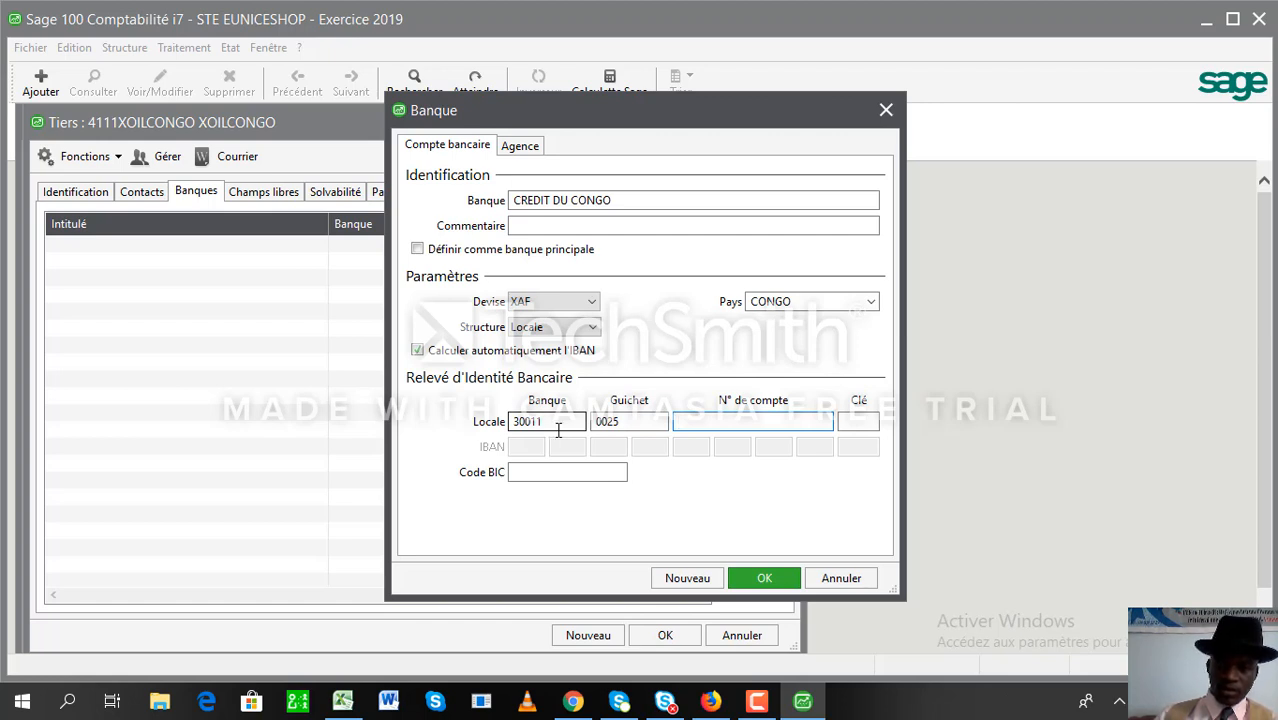
- Fix the branch code, then enter the bank account number and RIB key 10
click(628, 423)
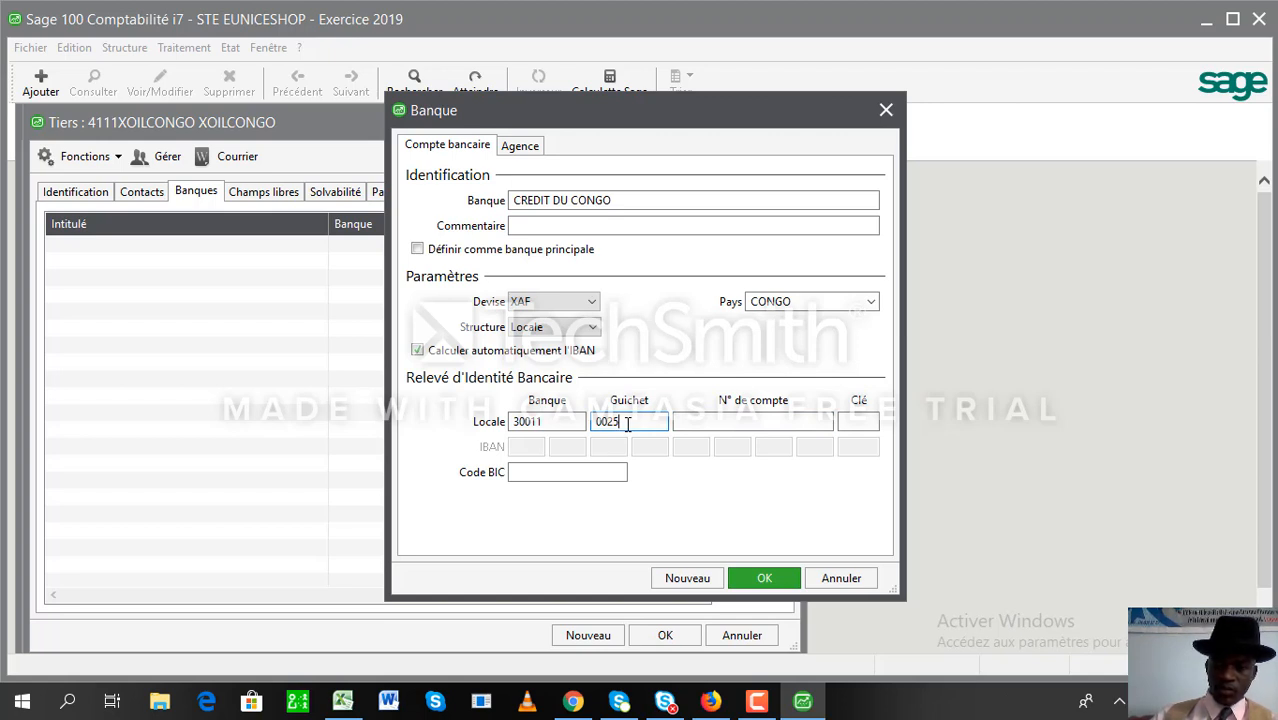
text(9)
key(BackSpace)
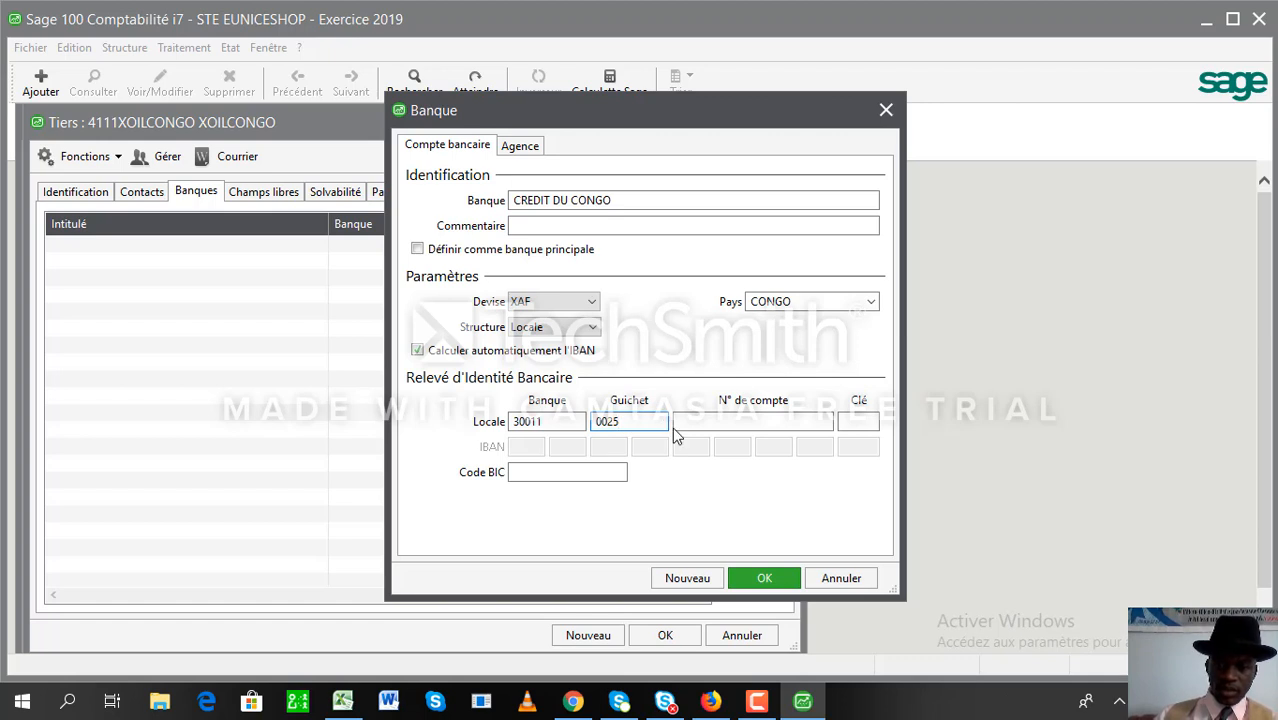
click(701, 422)
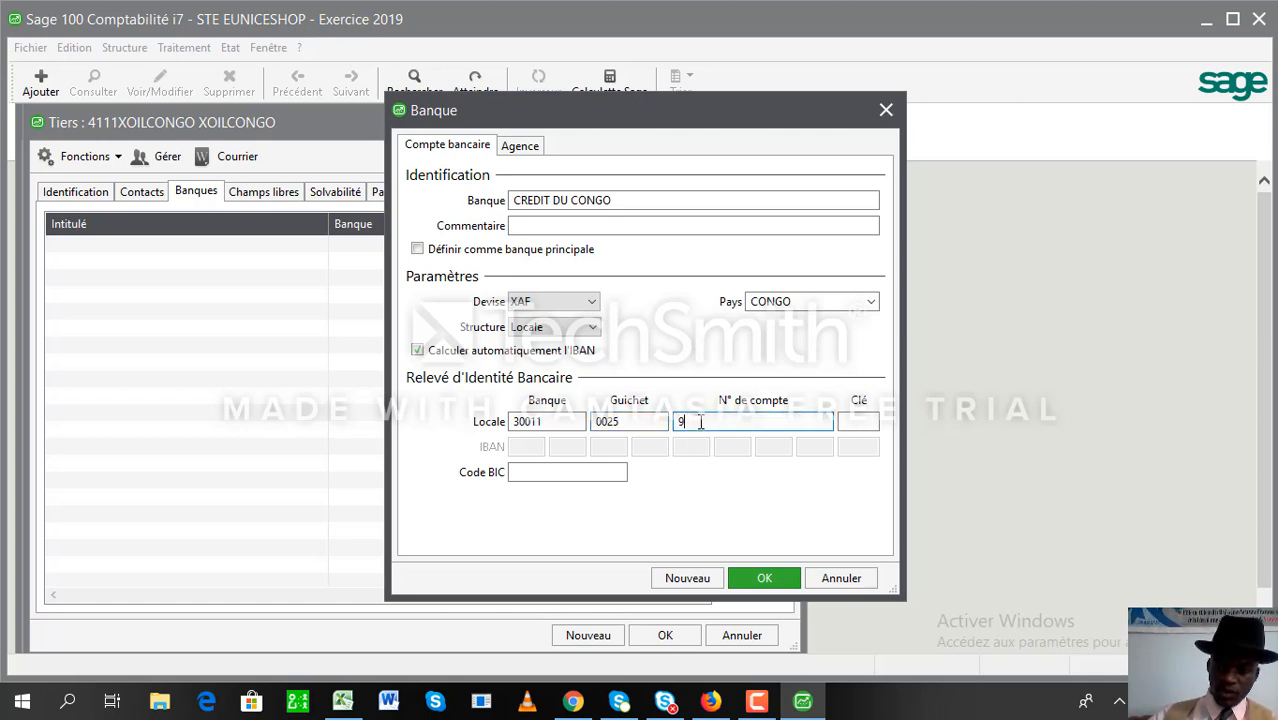
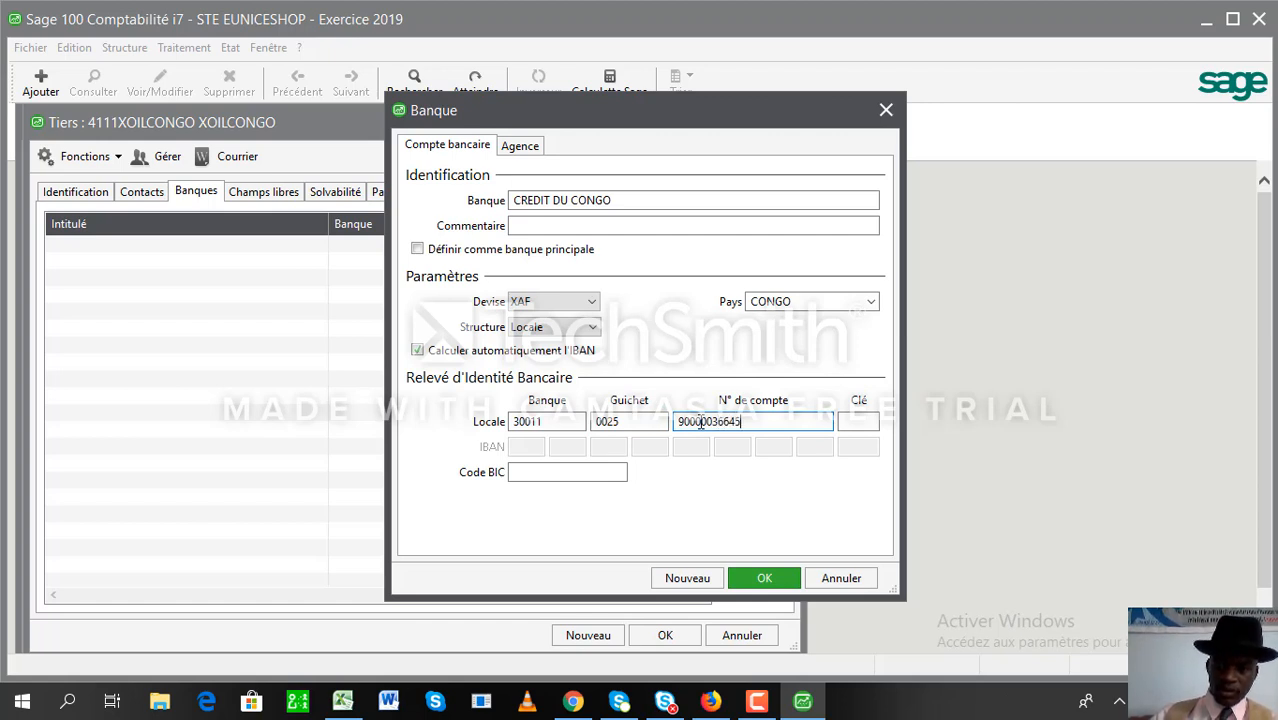
key(Tab)
text(10)
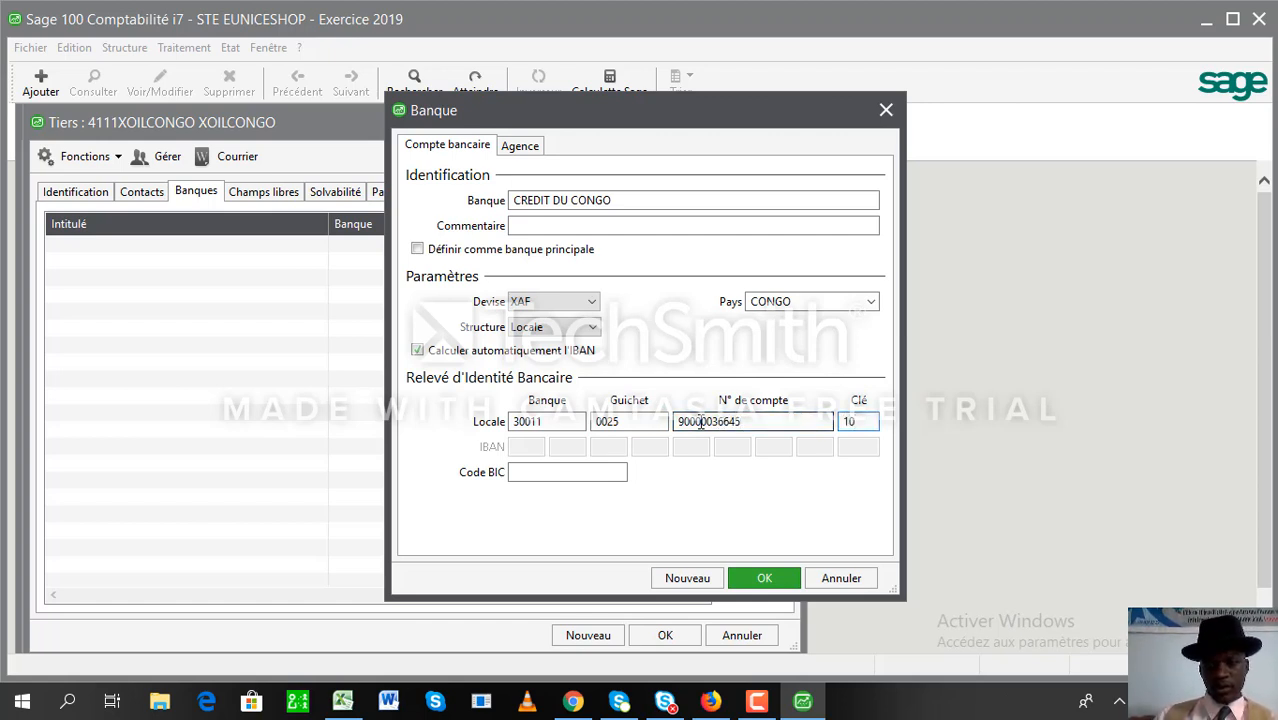
click(547, 472)
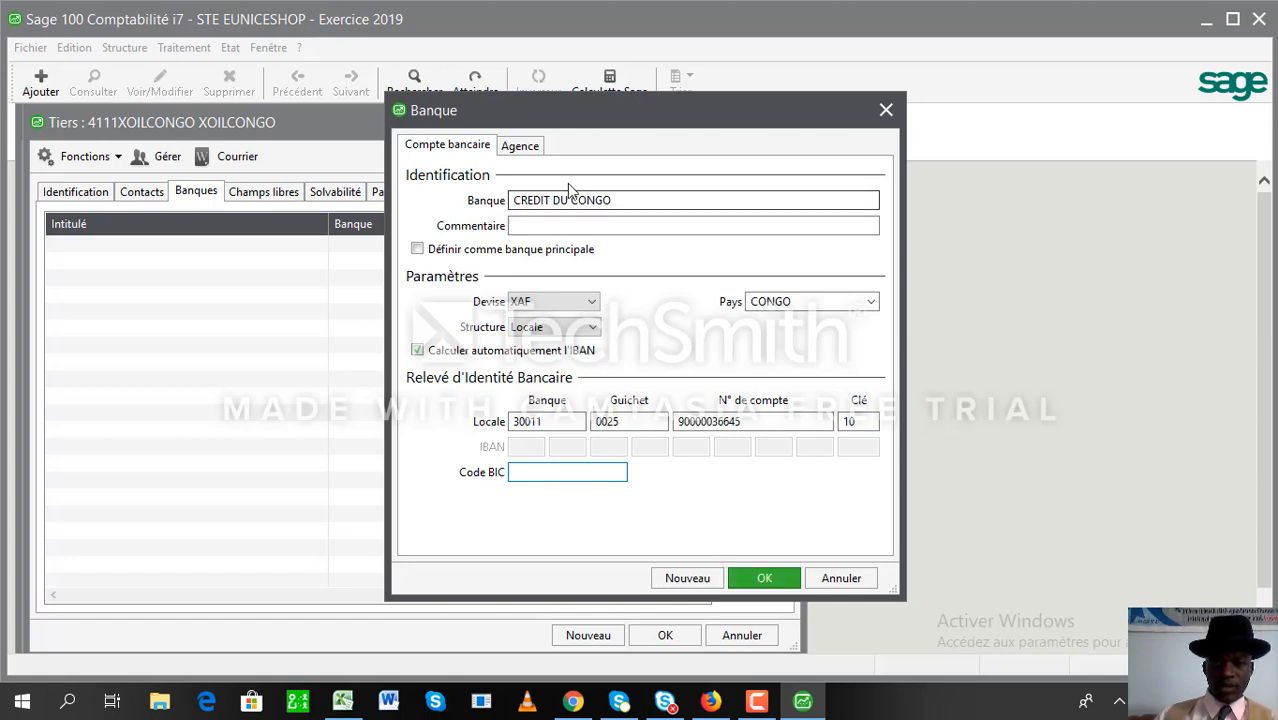
click(519, 145)
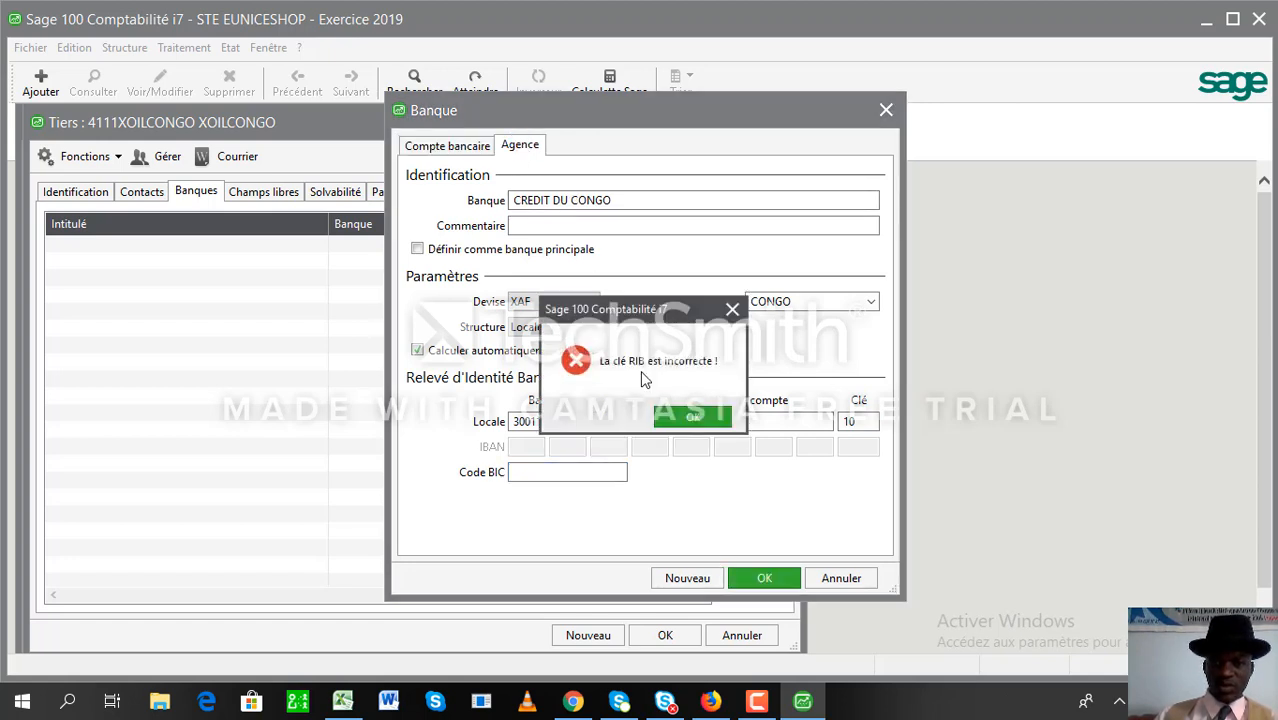
- Attempt saving the bank with RIB keys 85 and 86, dismissing each incorrect-key warning
click(688, 416)
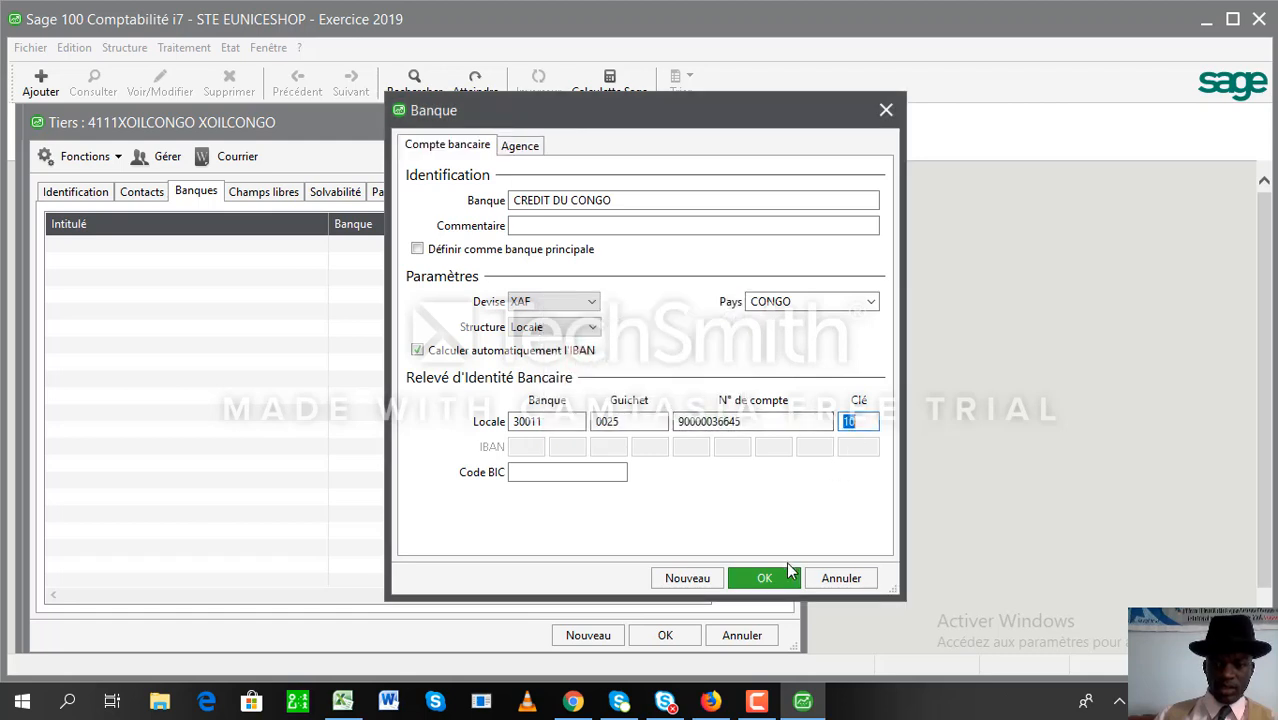
click(781, 574)
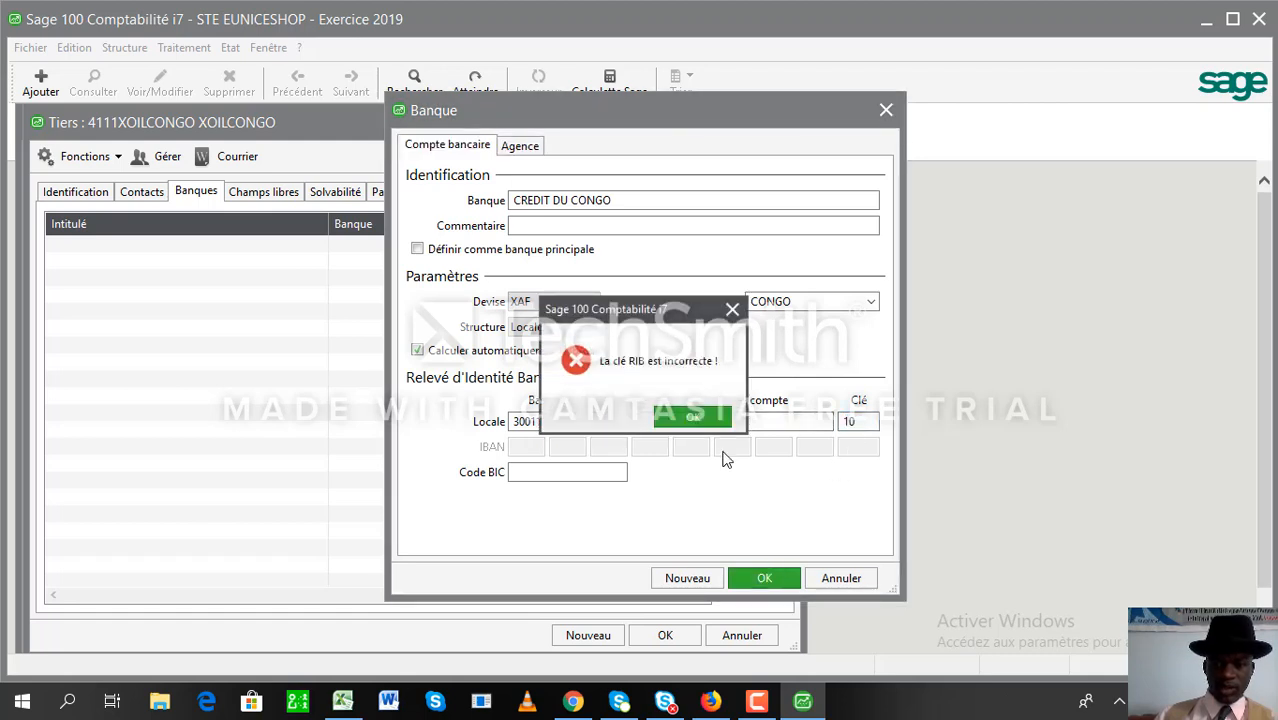
click(699, 418)
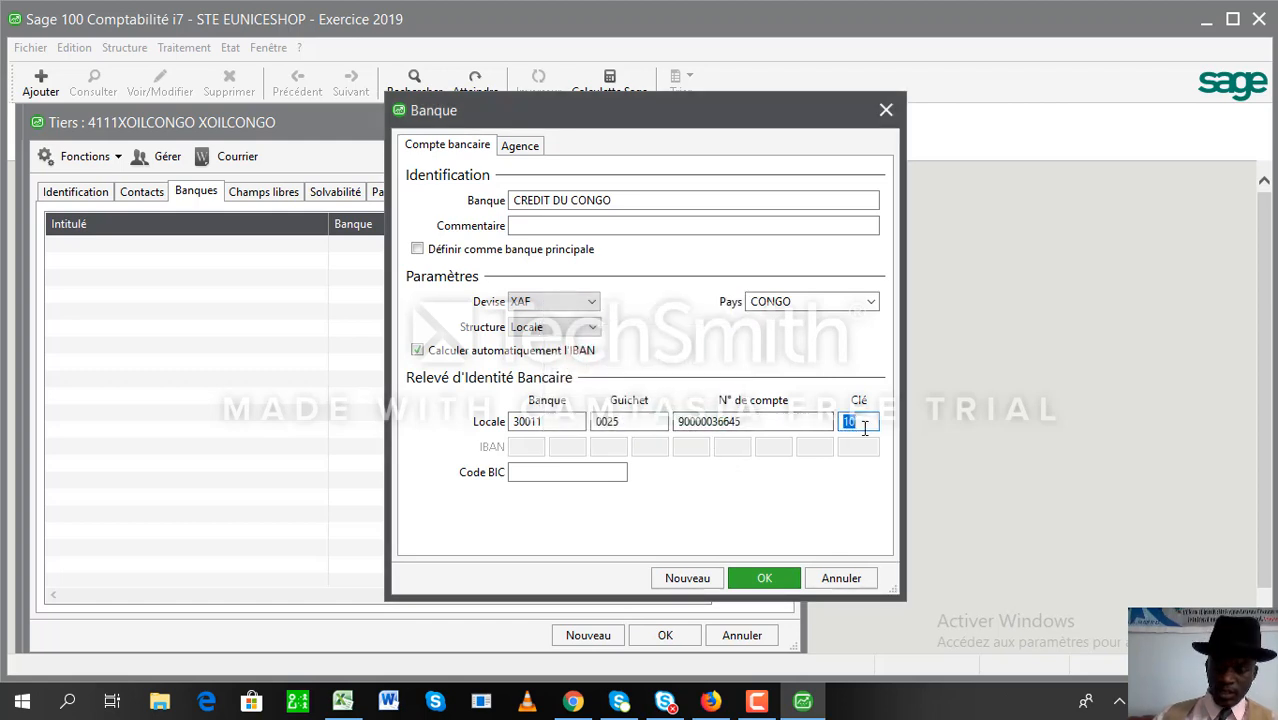
text(85)
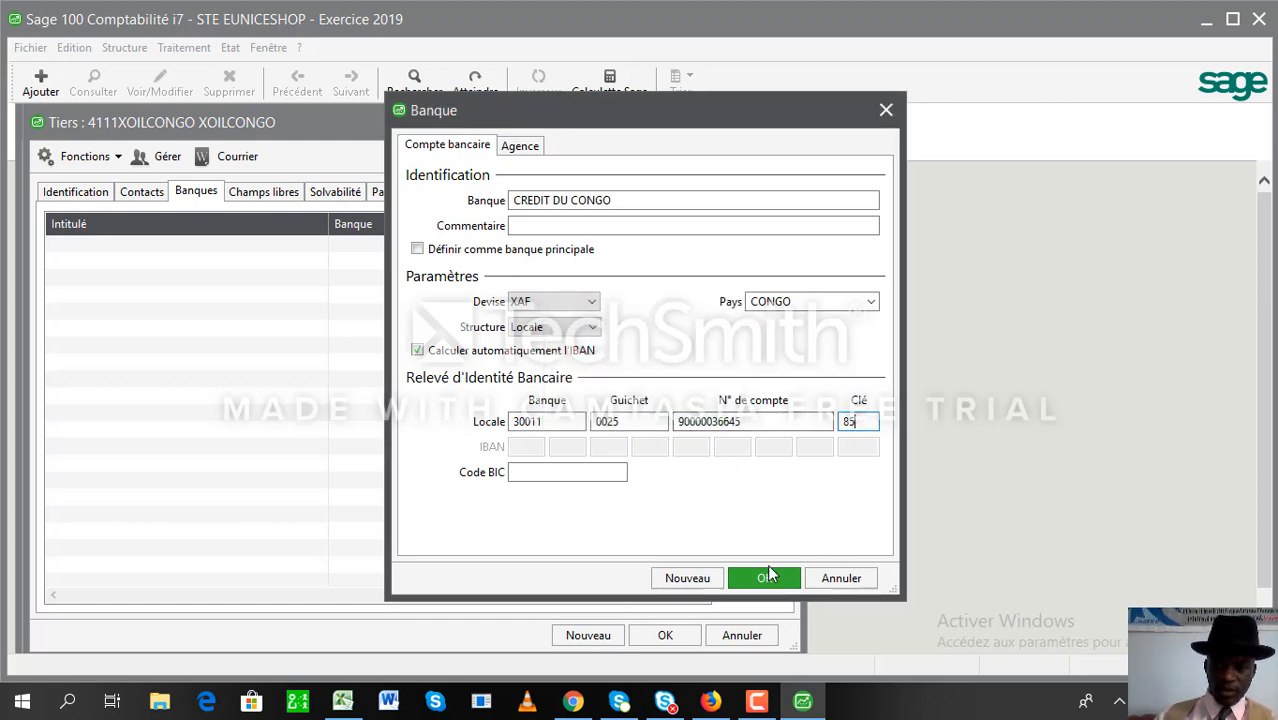
click(764, 577)
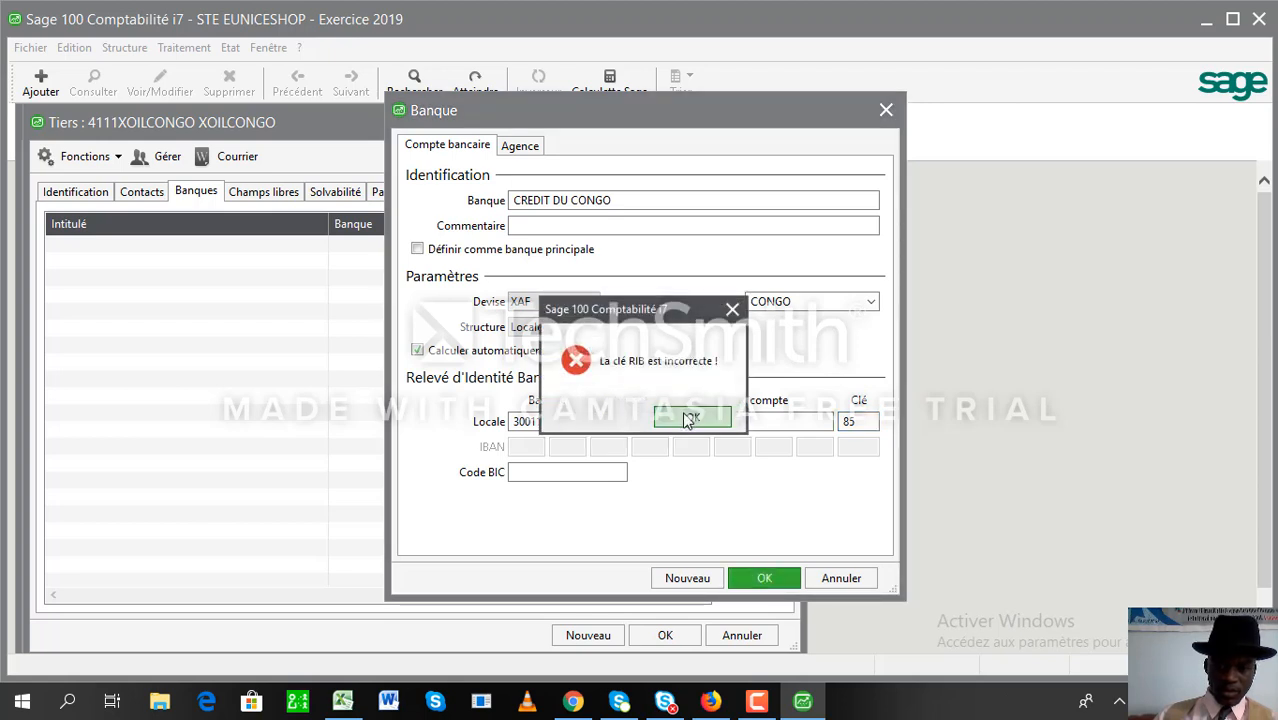
click(689, 418)
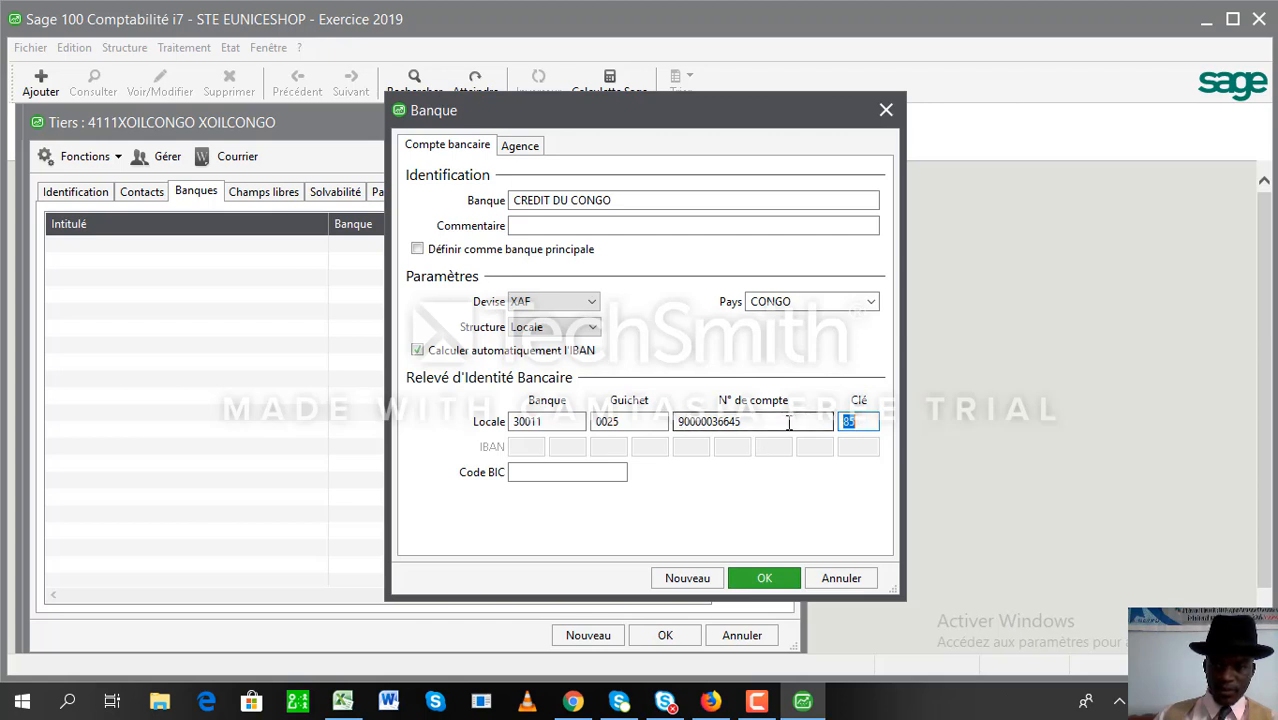
text(86)
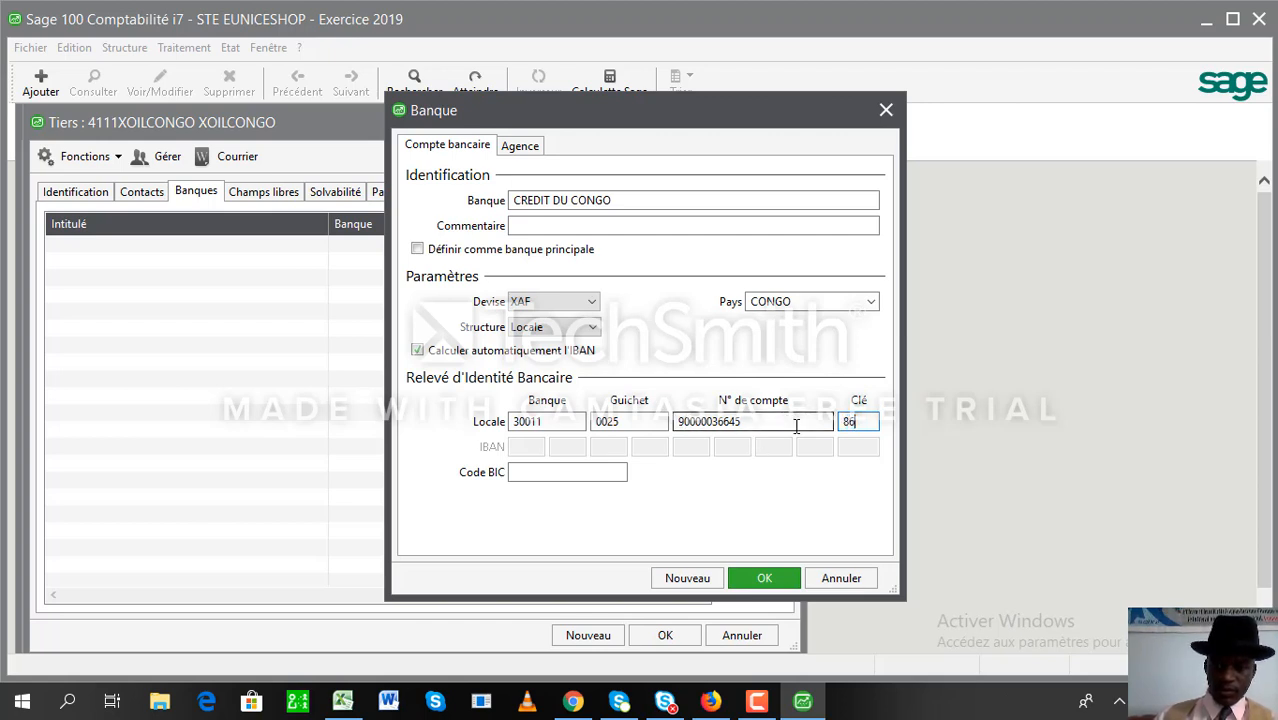
click(766, 579)
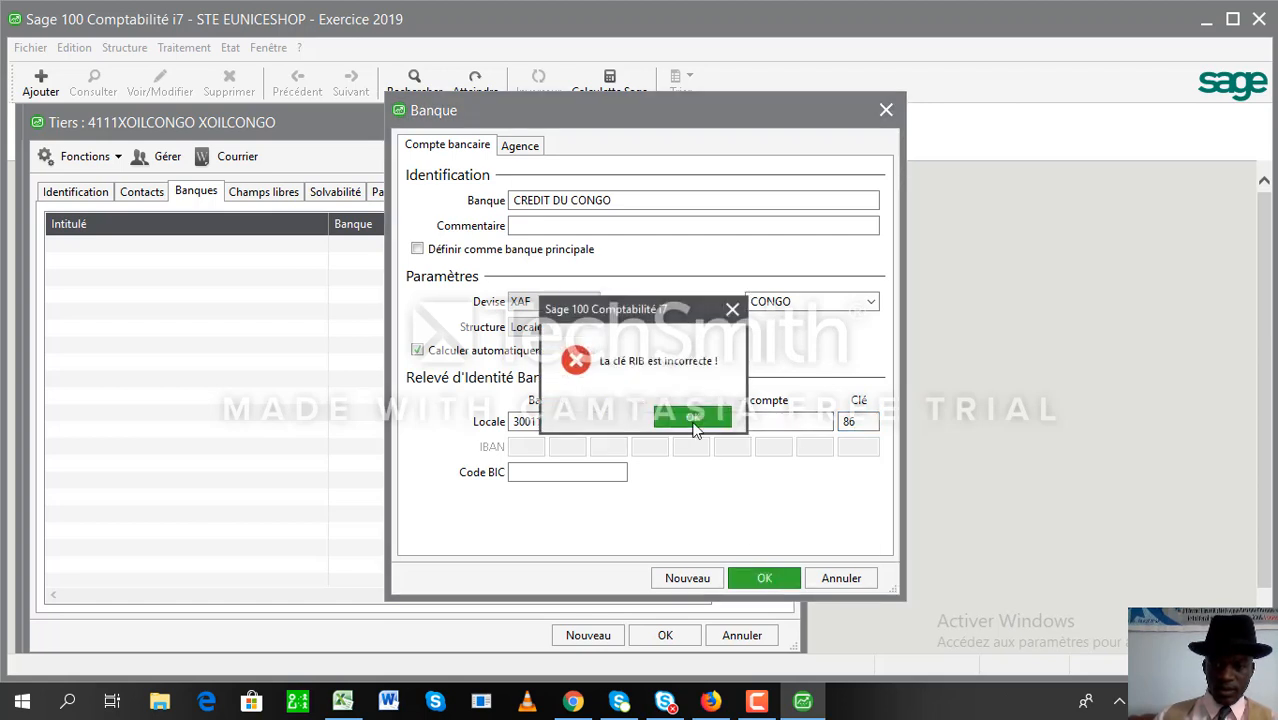
click(693, 418)
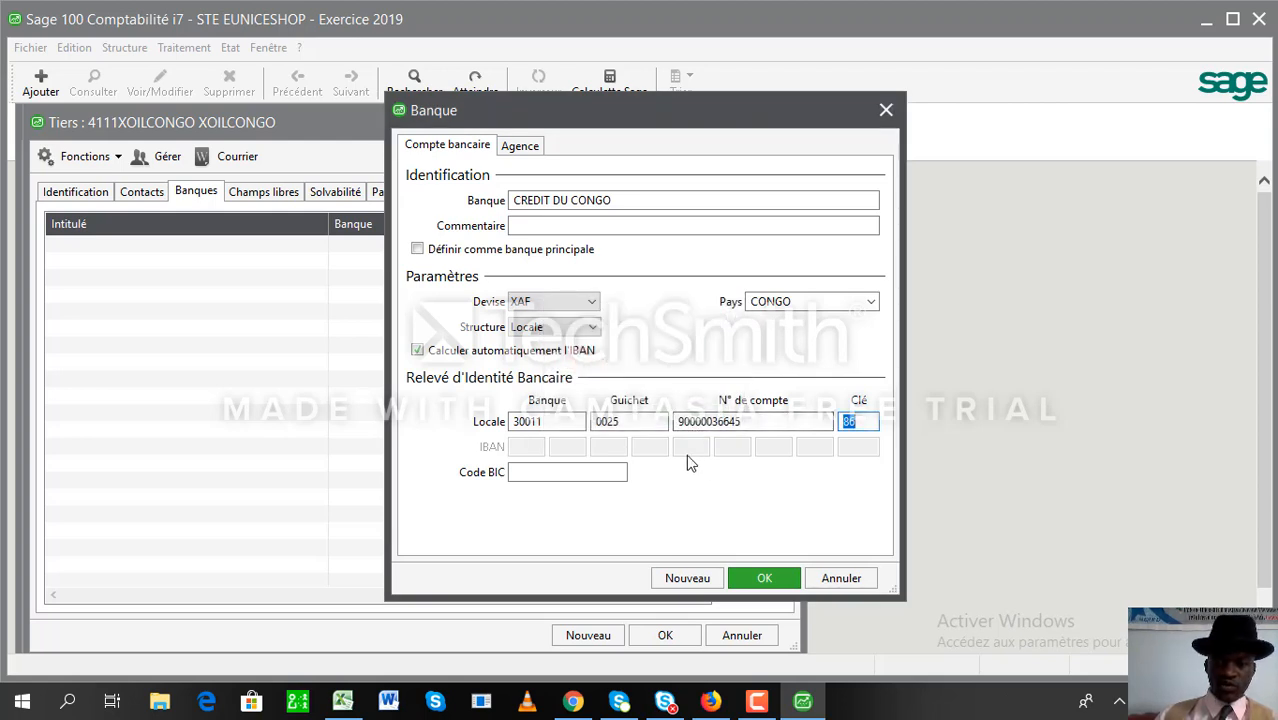
- Change the branch to 0020, correct the account number, set key 96, and save the bank
click(633, 421)
key(BackSpace)
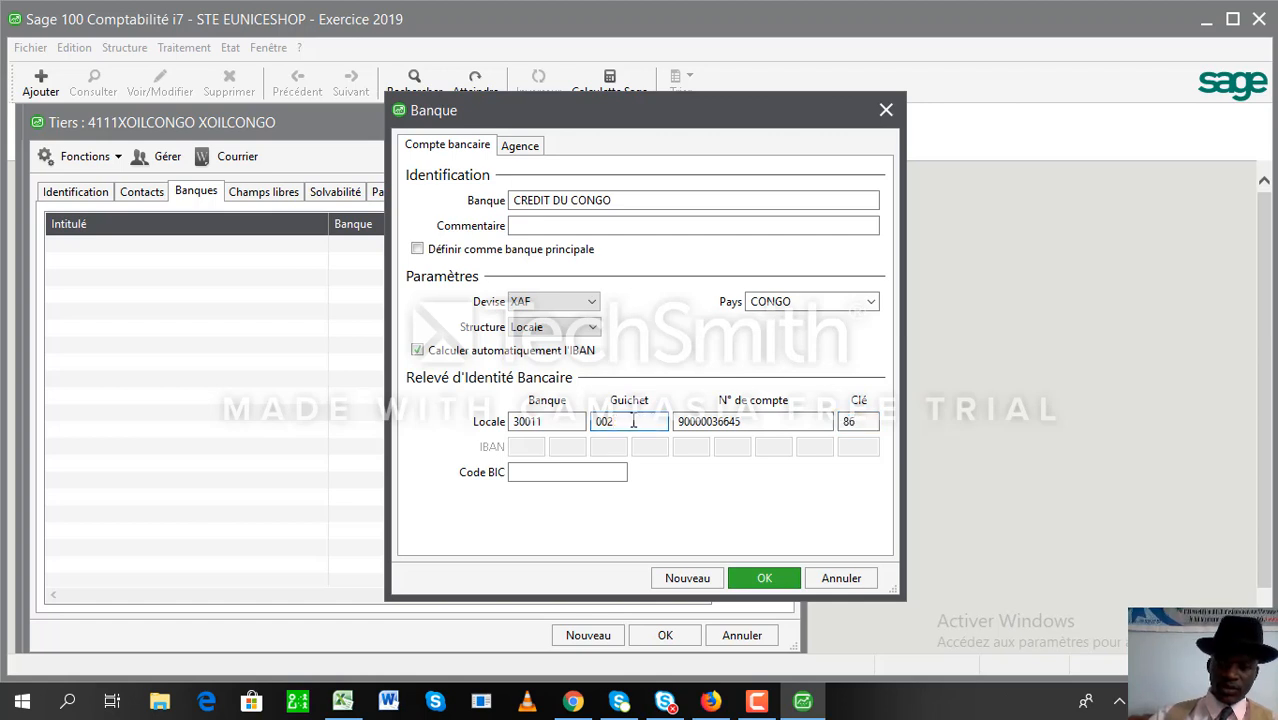
text(0)
click(752, 421)
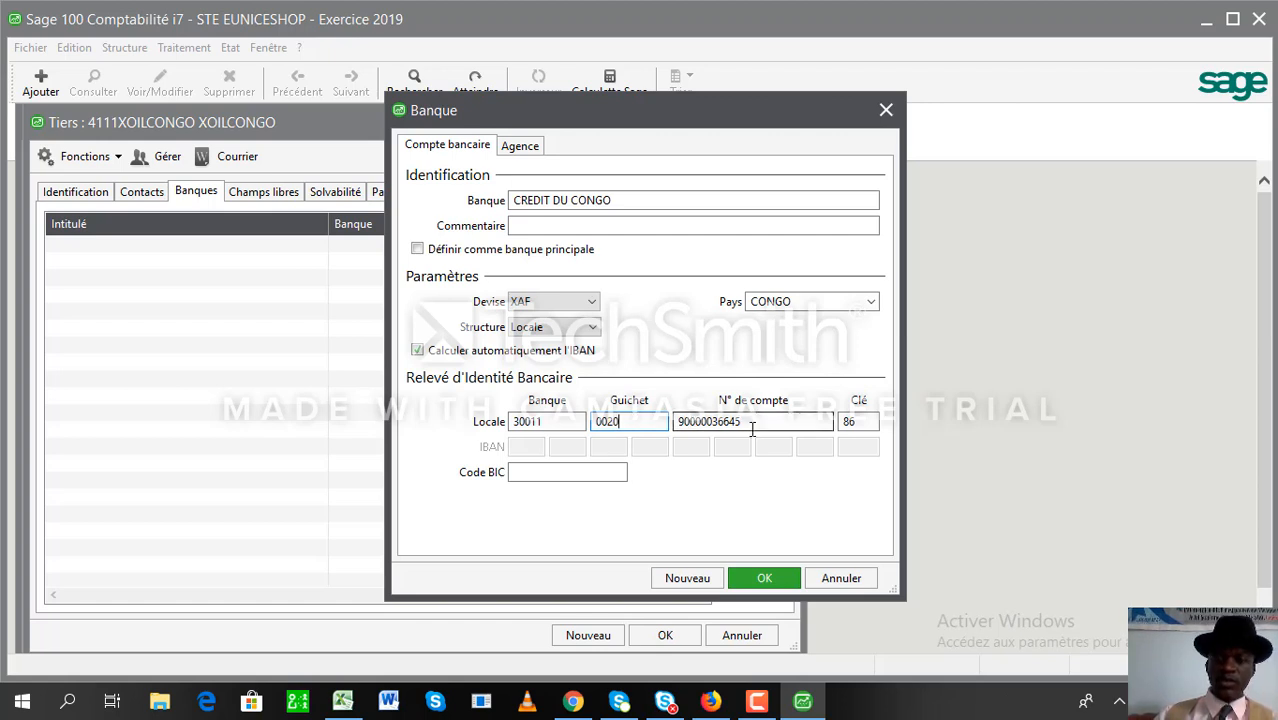
key(BackSpace)
key(BackSpace)
key(BackSpace)
key(BackSpace)
key(BackSpace)
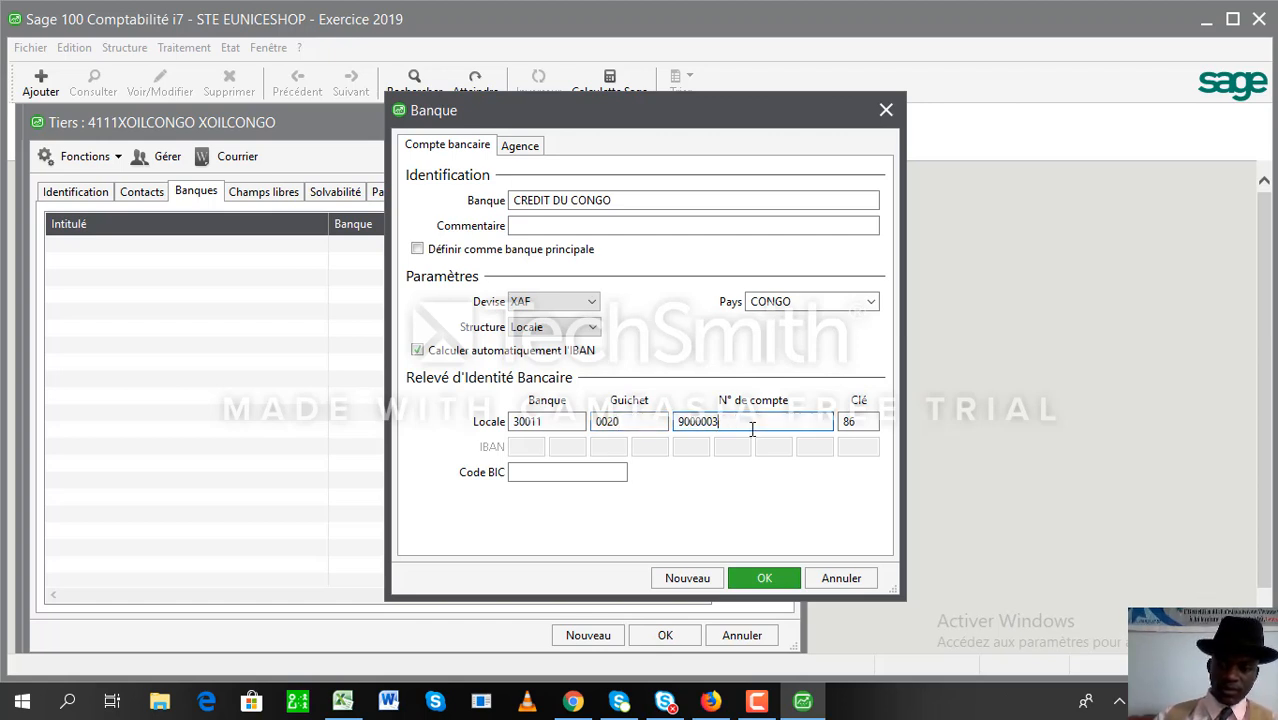
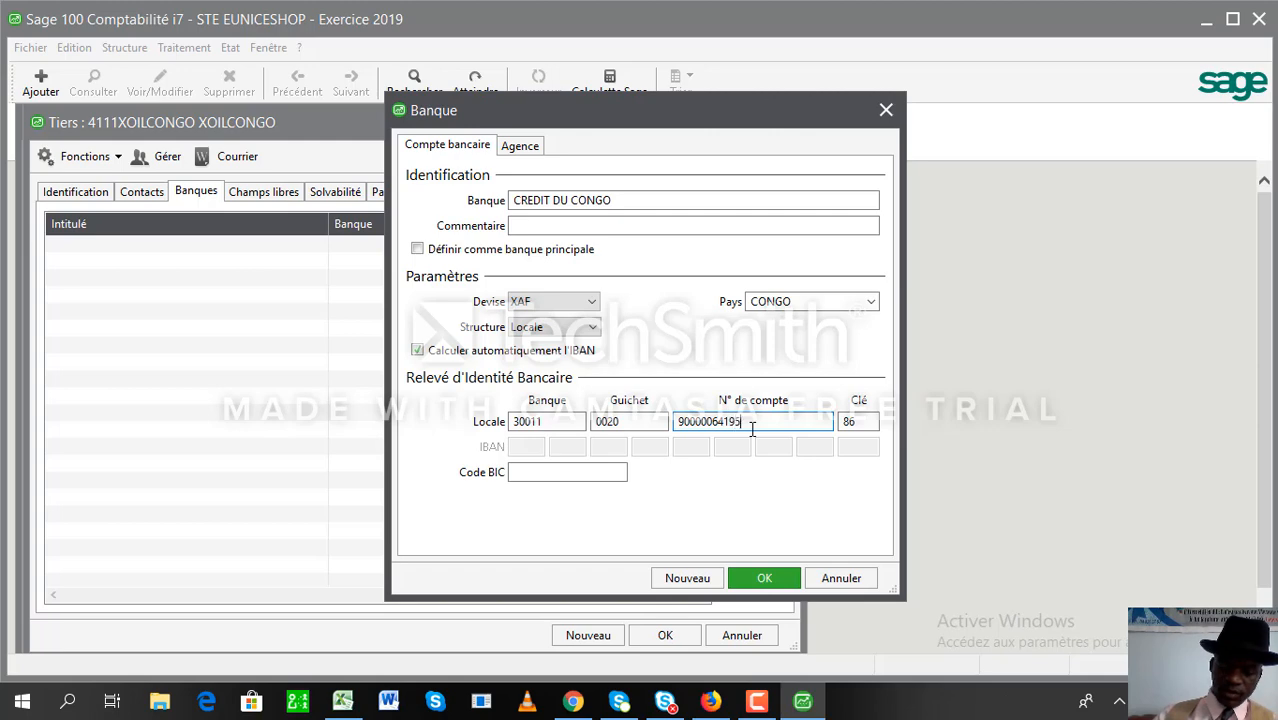
key(Tab)
text(96)
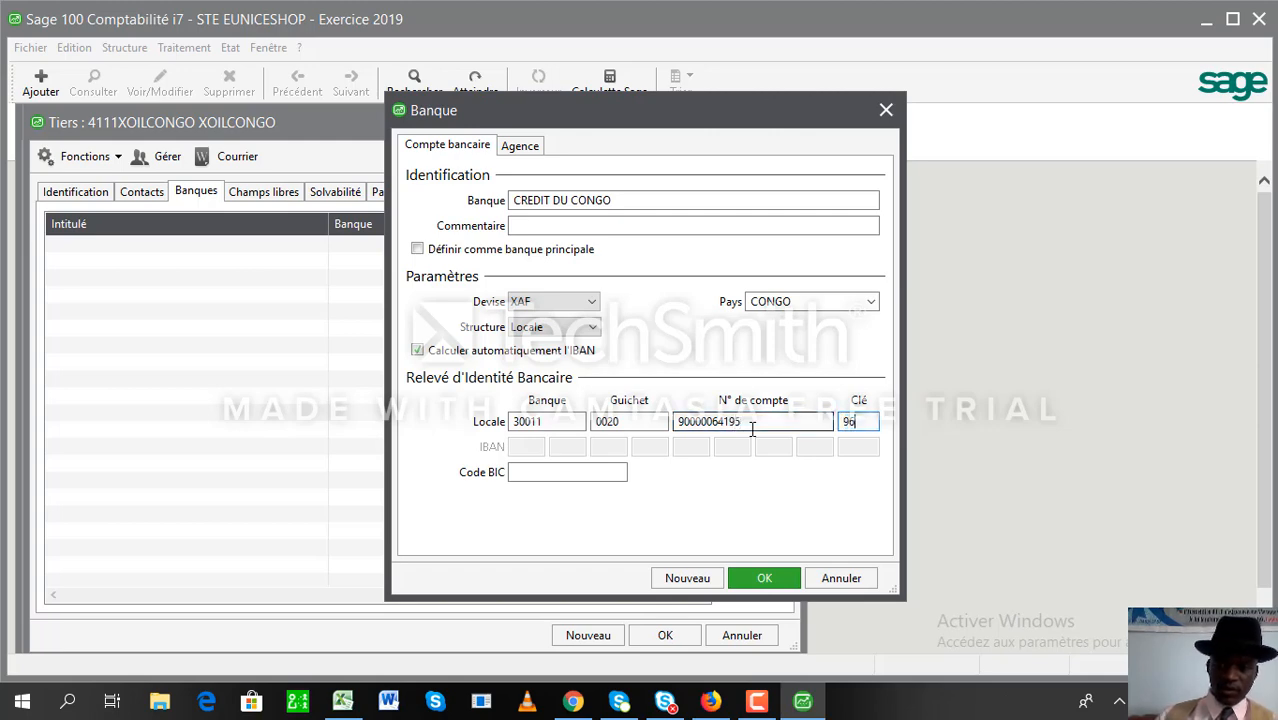
key(Tab)
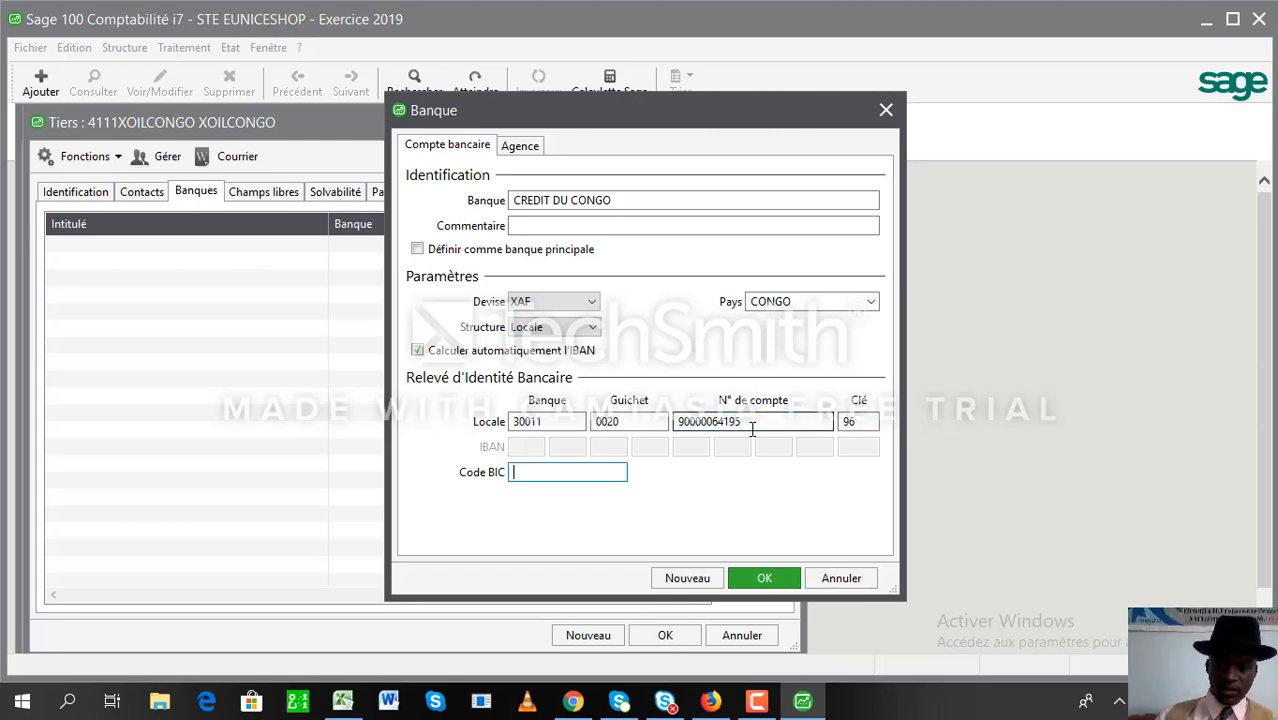
click(757, 580)
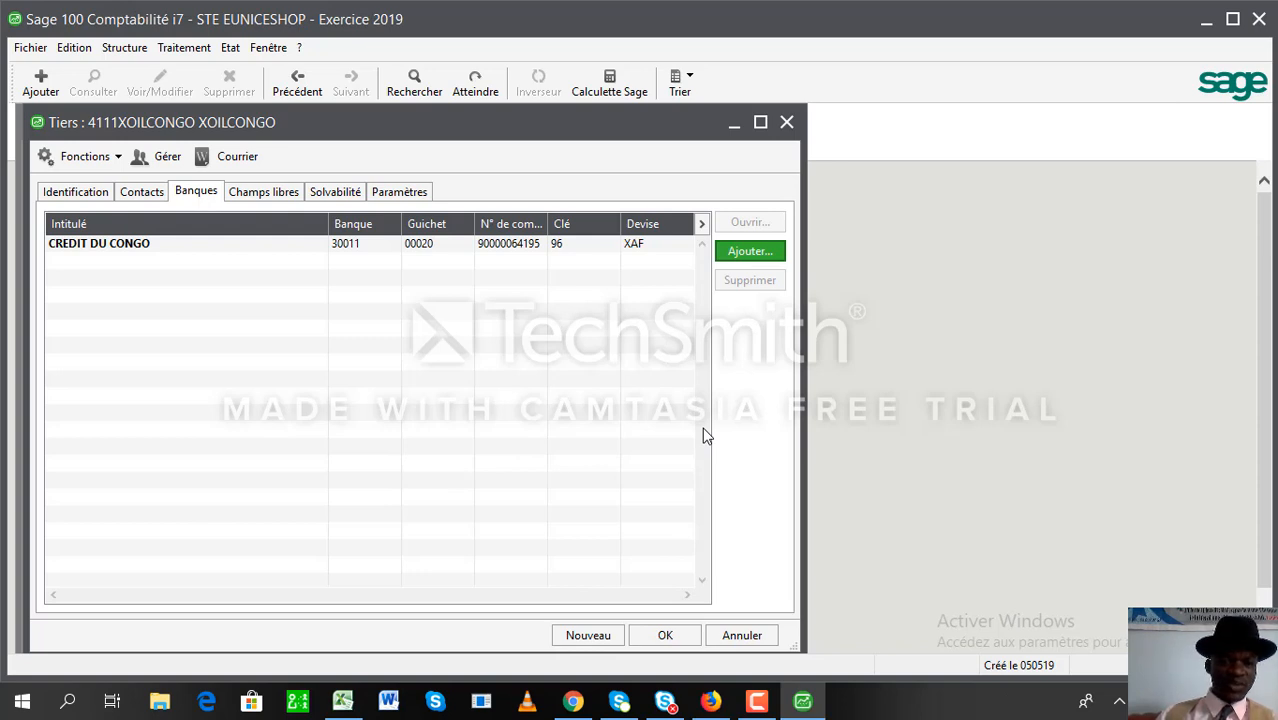
click(346, 192)
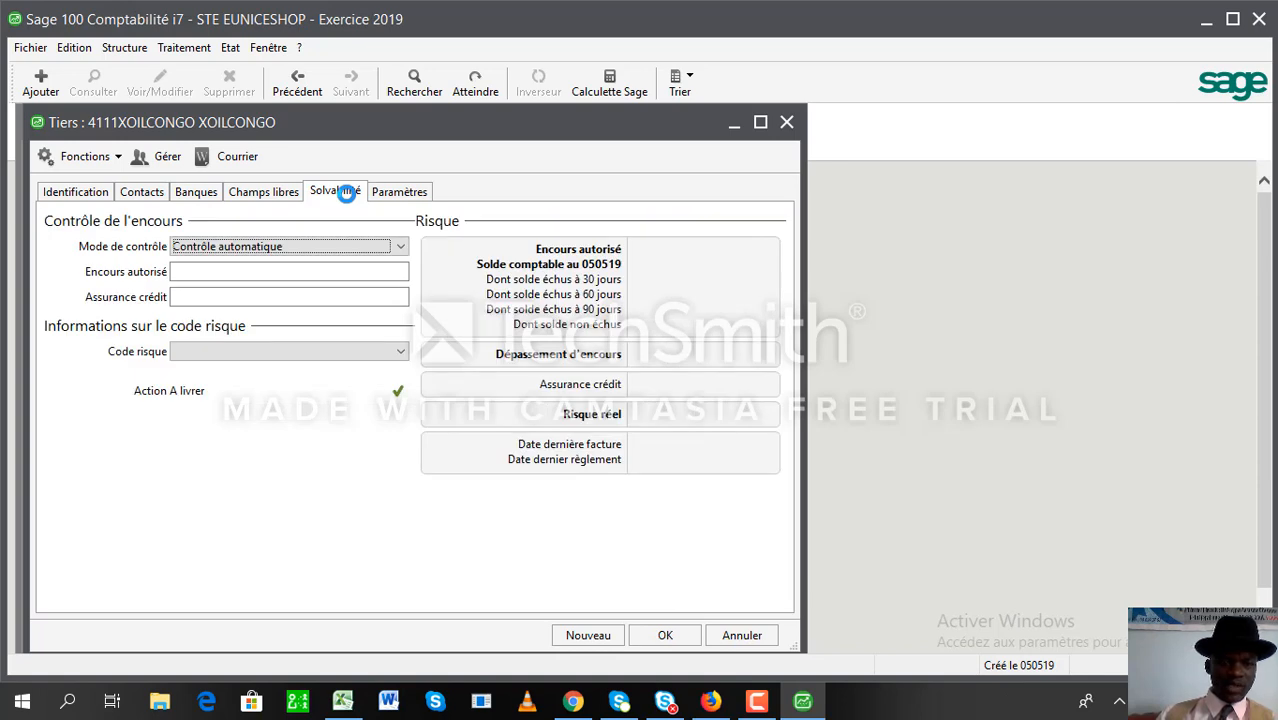
- Enter 1000000 as the client's Encours autorisé on the Solvabilité tab
click(279, 274)
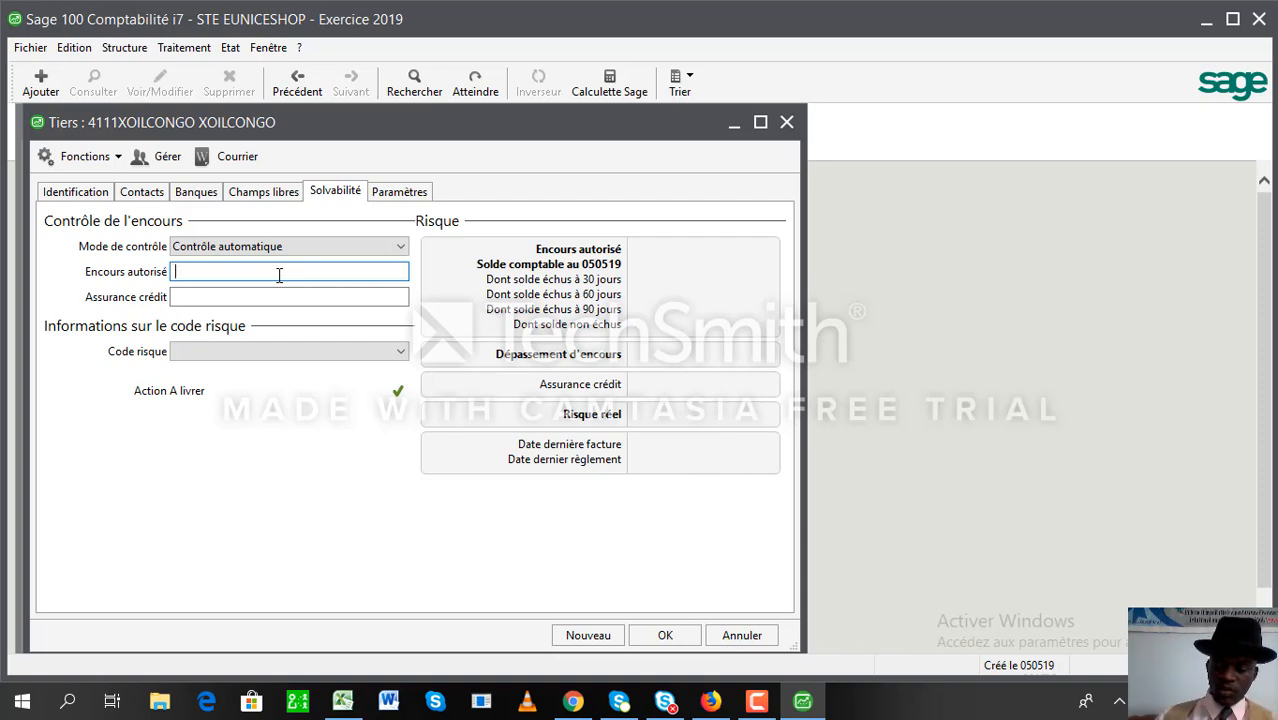
text(1000000)
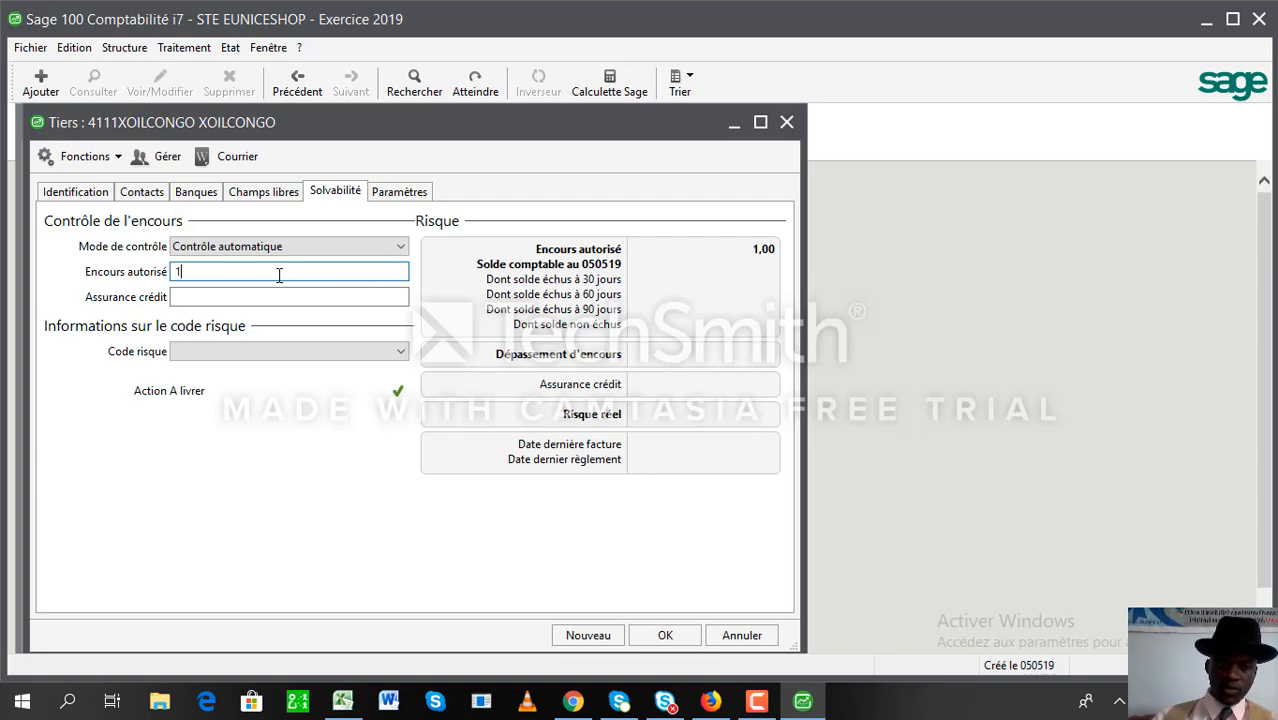
key(Tab)
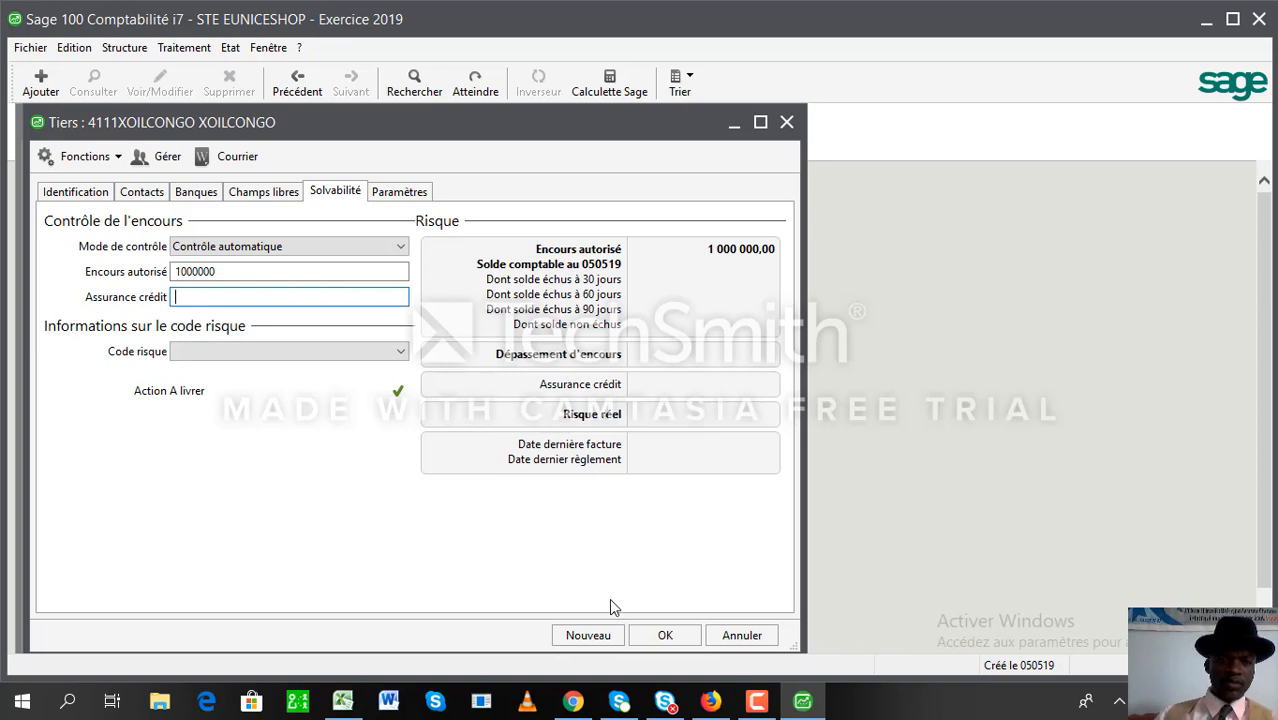
- Check the Paramètres payment conditions, then validate and close the 4111XOILCONGO client form
click(404, 190)
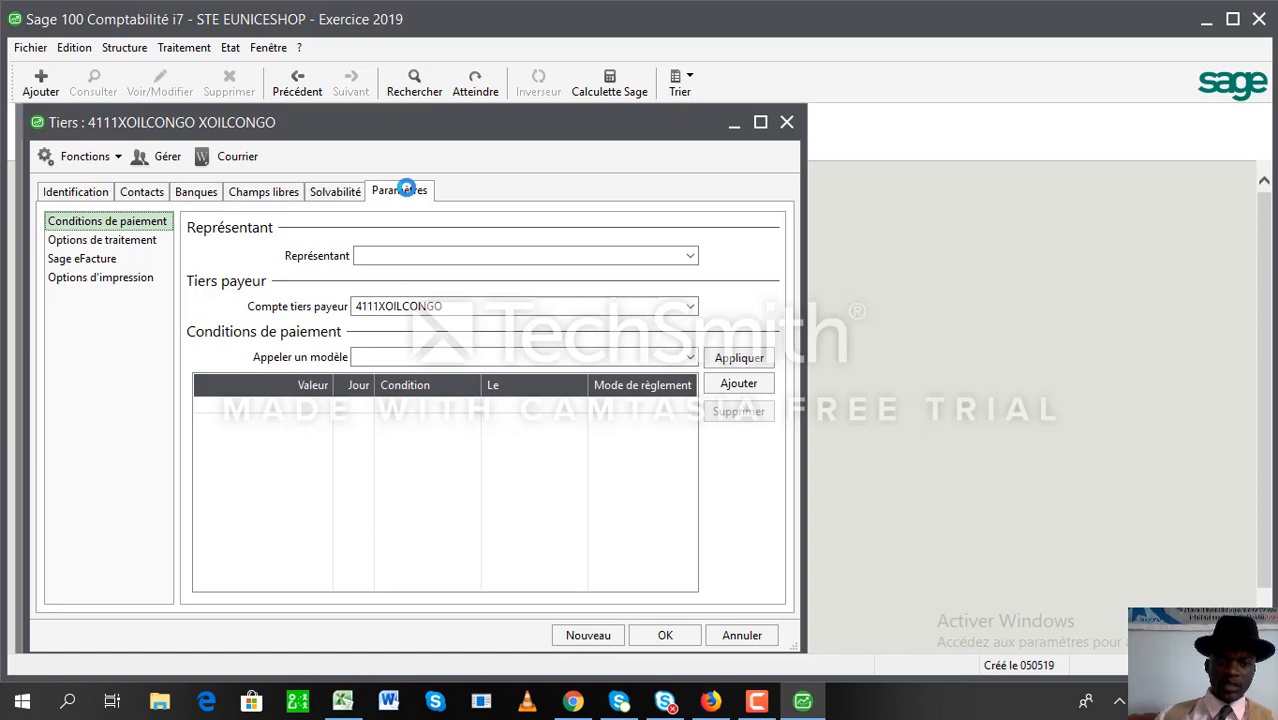
click(664, 636)
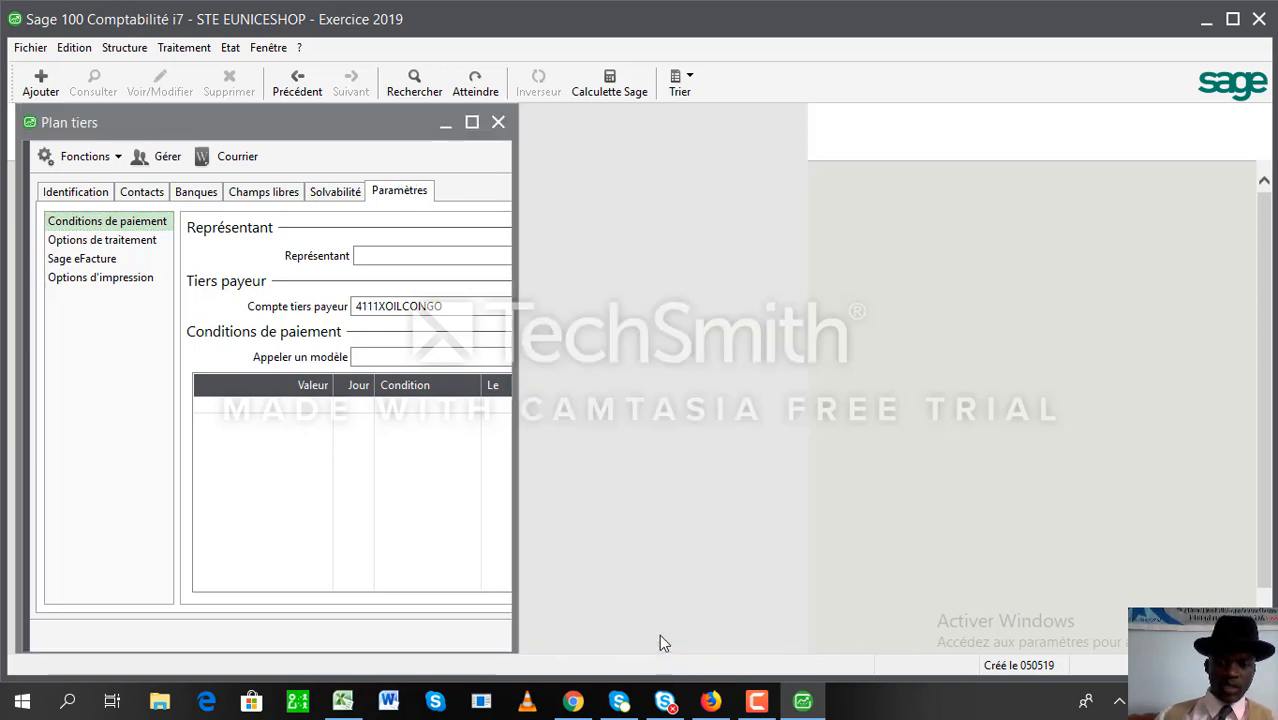